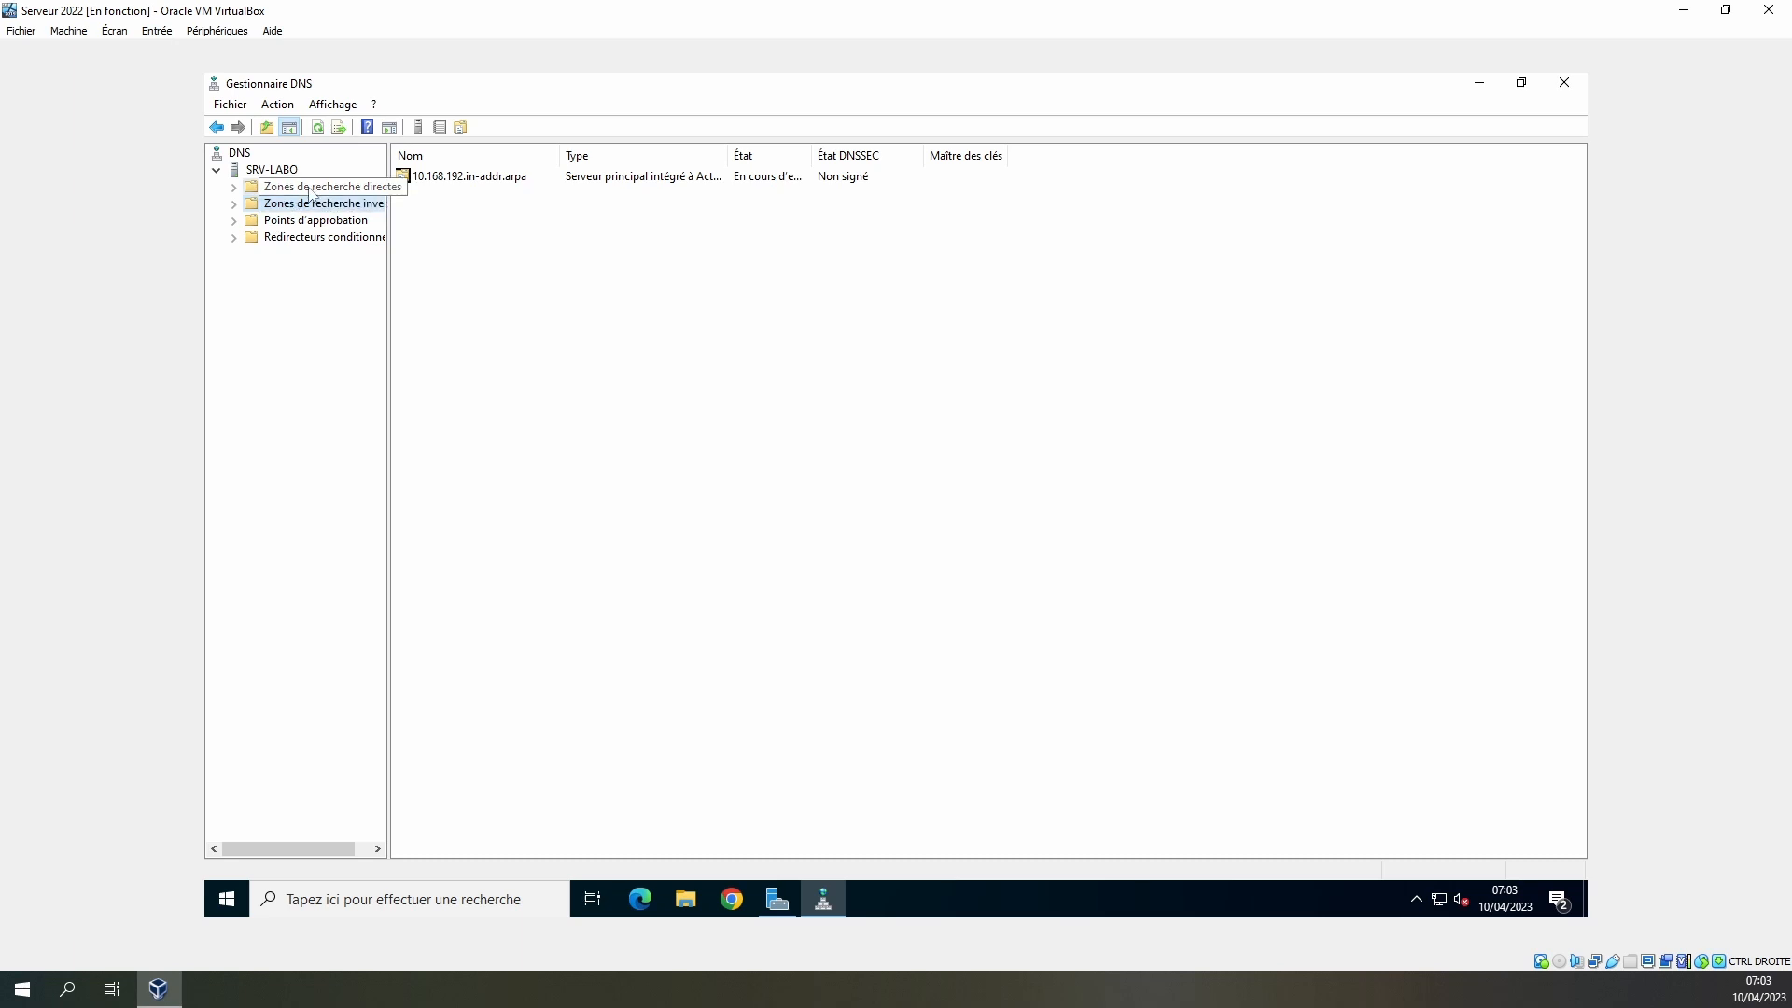
# Start a new host (A) record in the enrico78.local forward lookup zone and name it mail.enrico78.fr
pyautogui.click(311, 190)
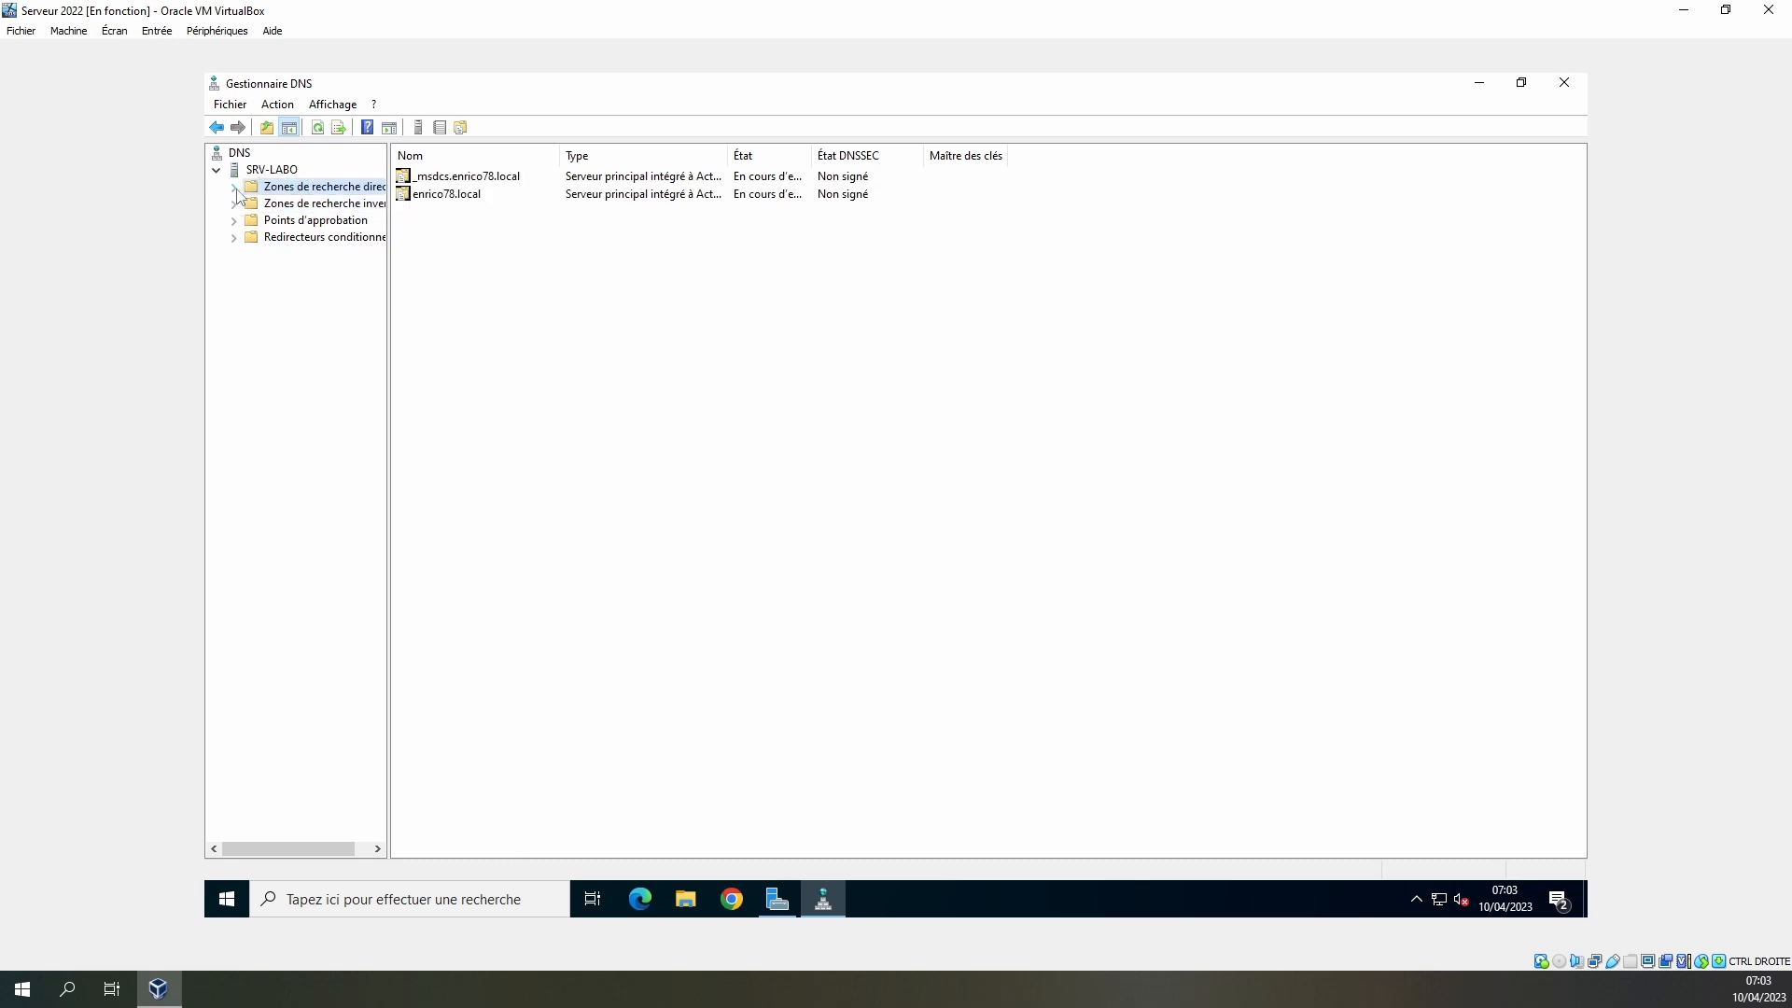
pyautogui.click(235, 187)
pyautogui.click(297, 221)
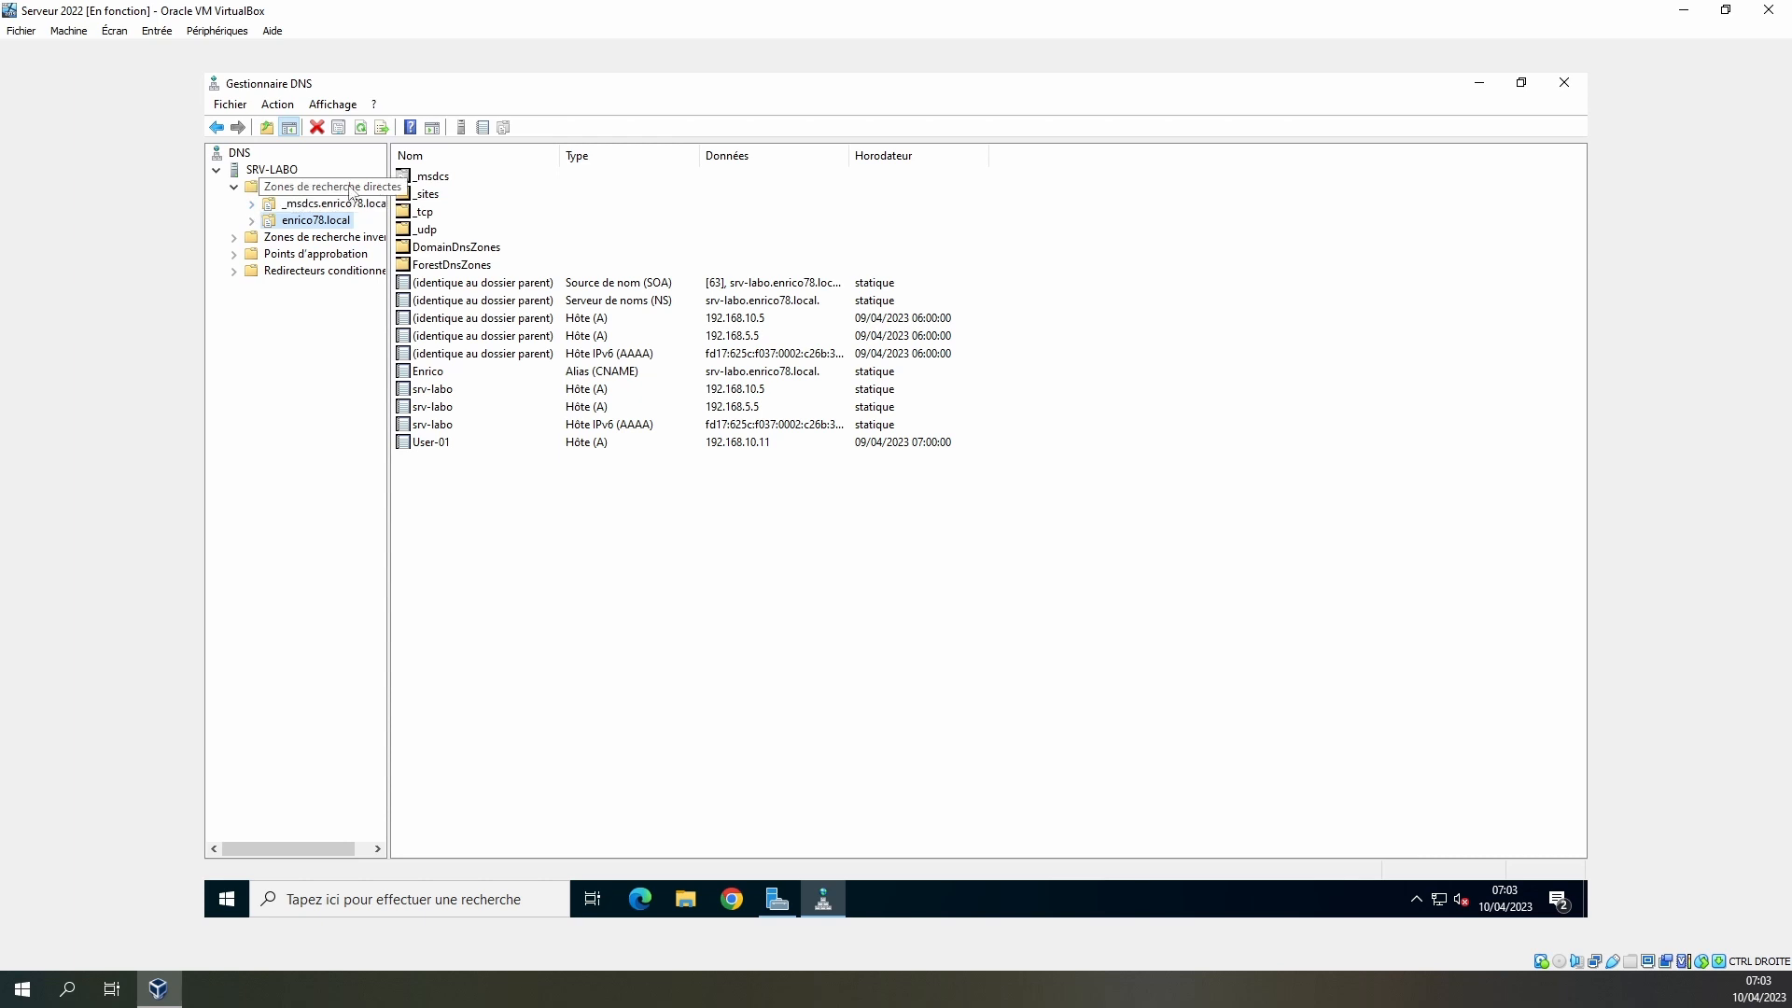
pyautogui.rightClick(496, 564)
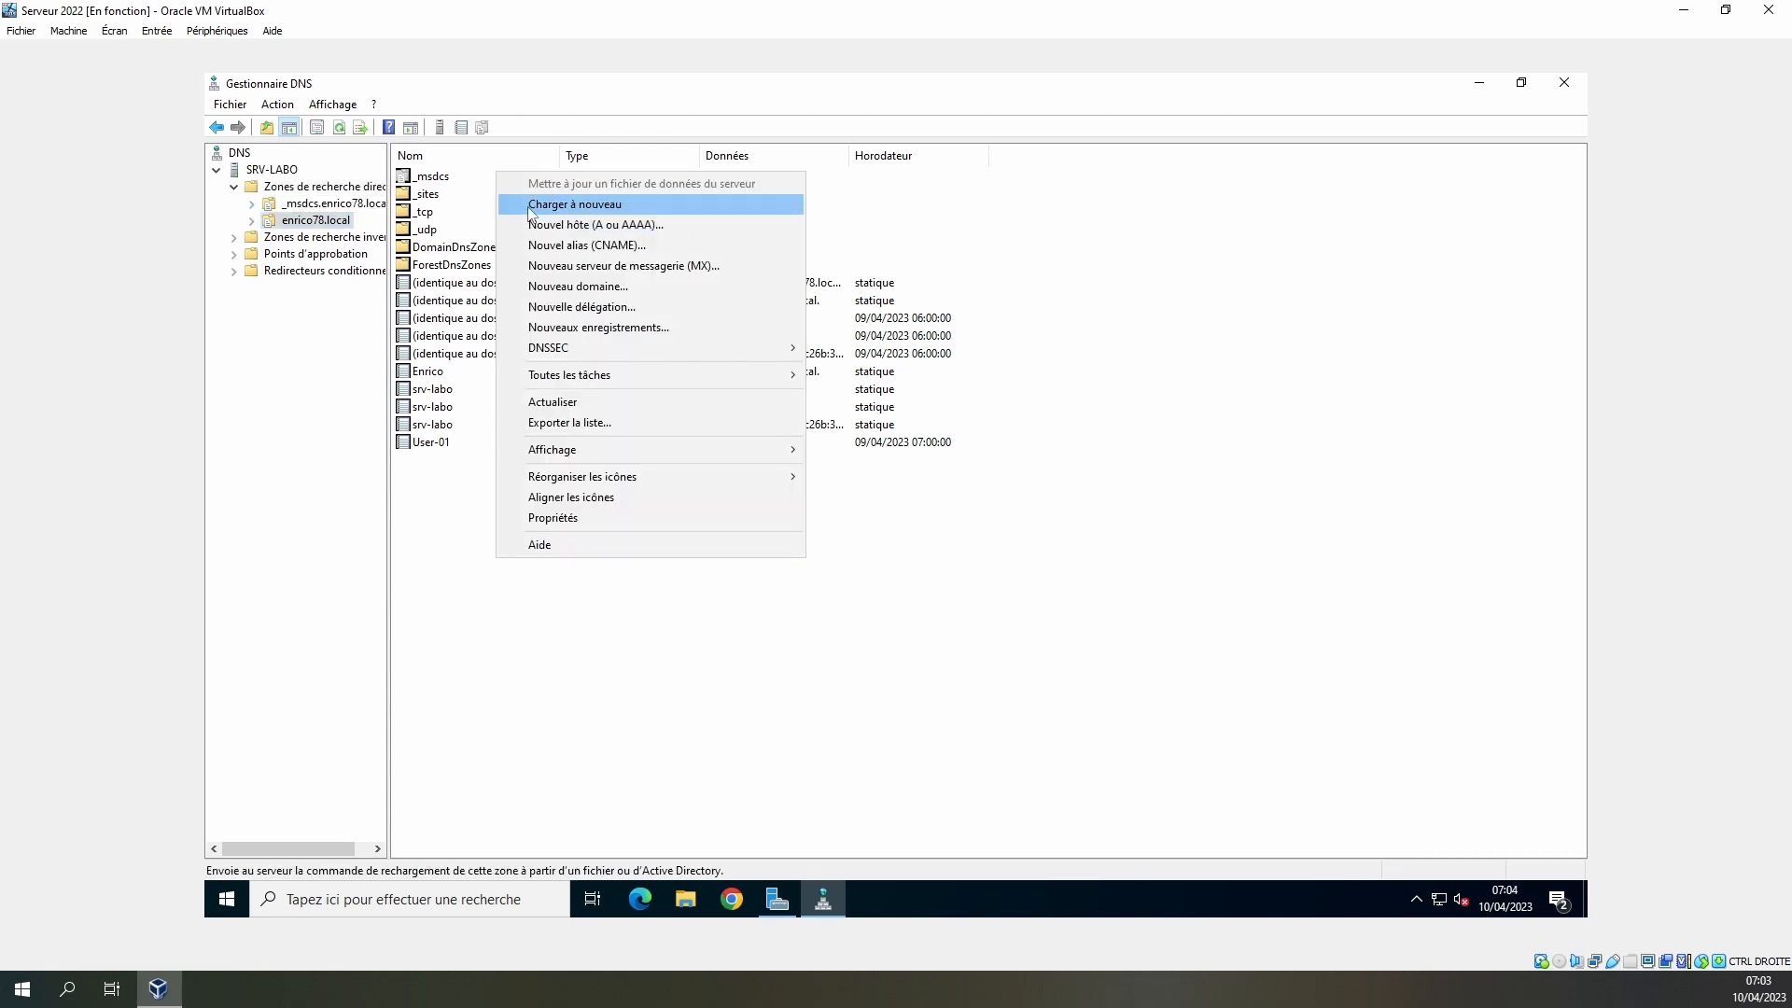
pyautogui.click(592, 225)
pyautogui.write('mail.')
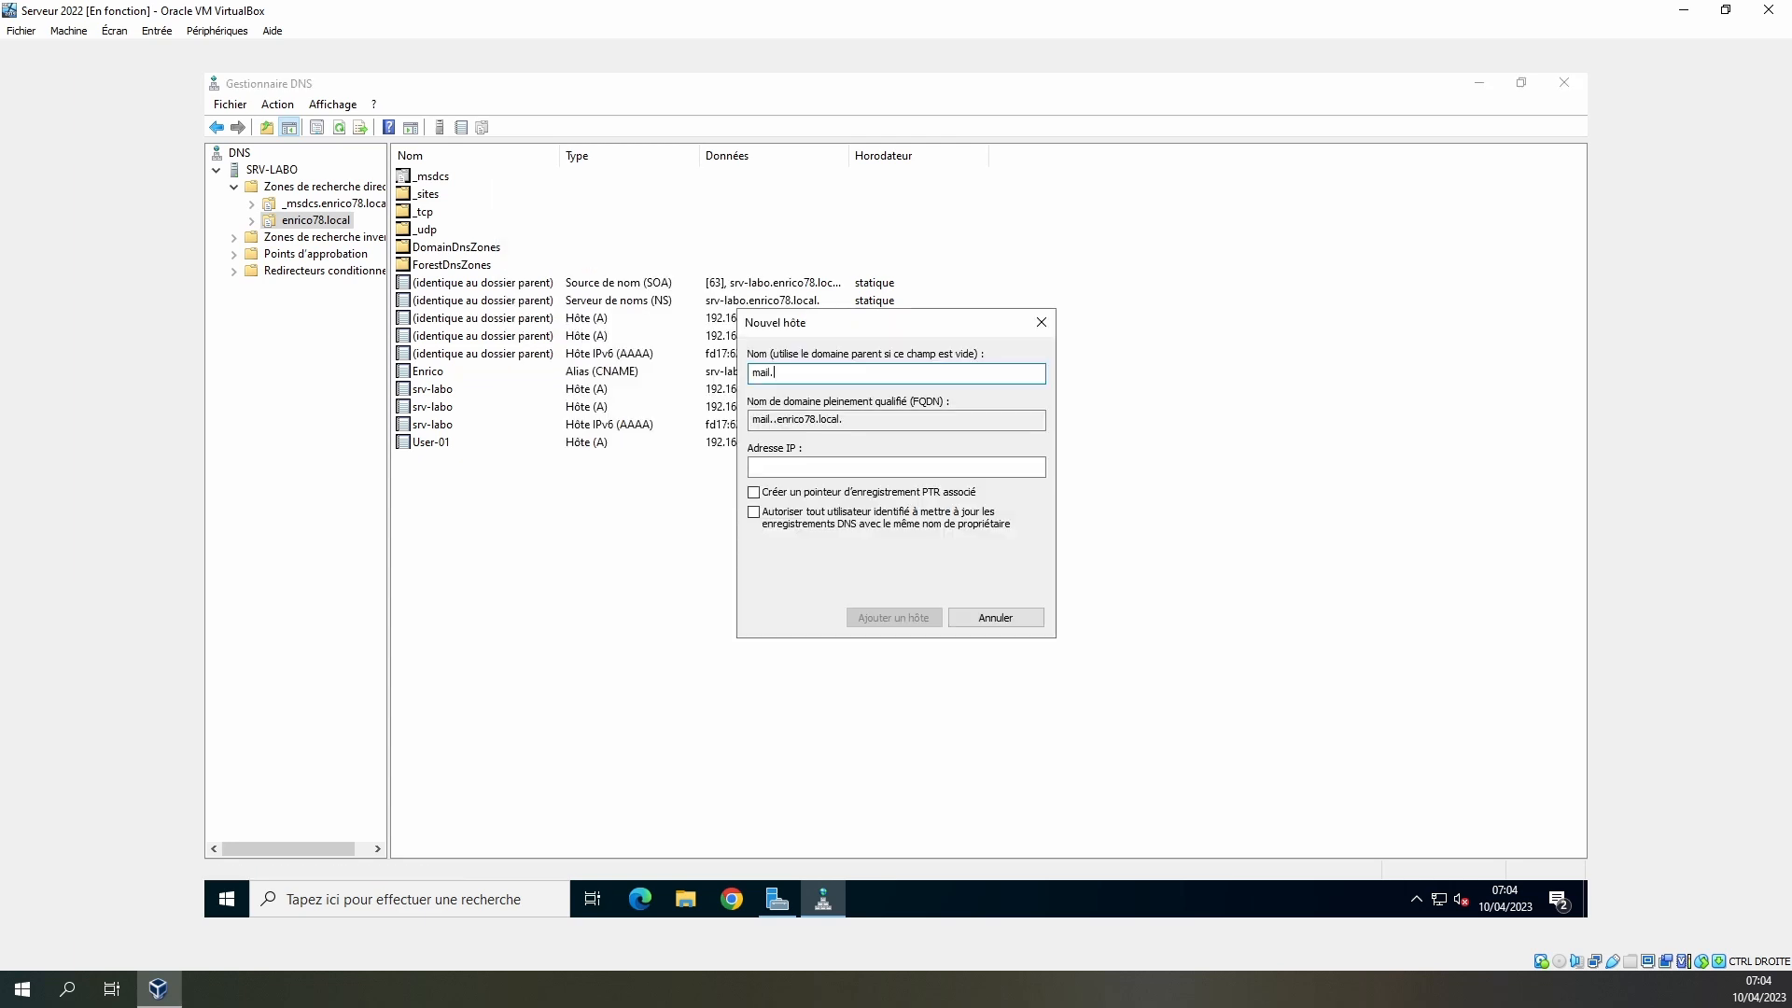
pyautogui.write('domaine.fr')
pyautogui.press('Tab')
pyautogui.doubleClick(789, 372)
pyautogui.click(794, 372)
pyautogui.moveTo(773, 374); pyautogui.dragTo(814, 373)
pyautogui.write('enrico78.fr')
pyautogui.click(813, 472)
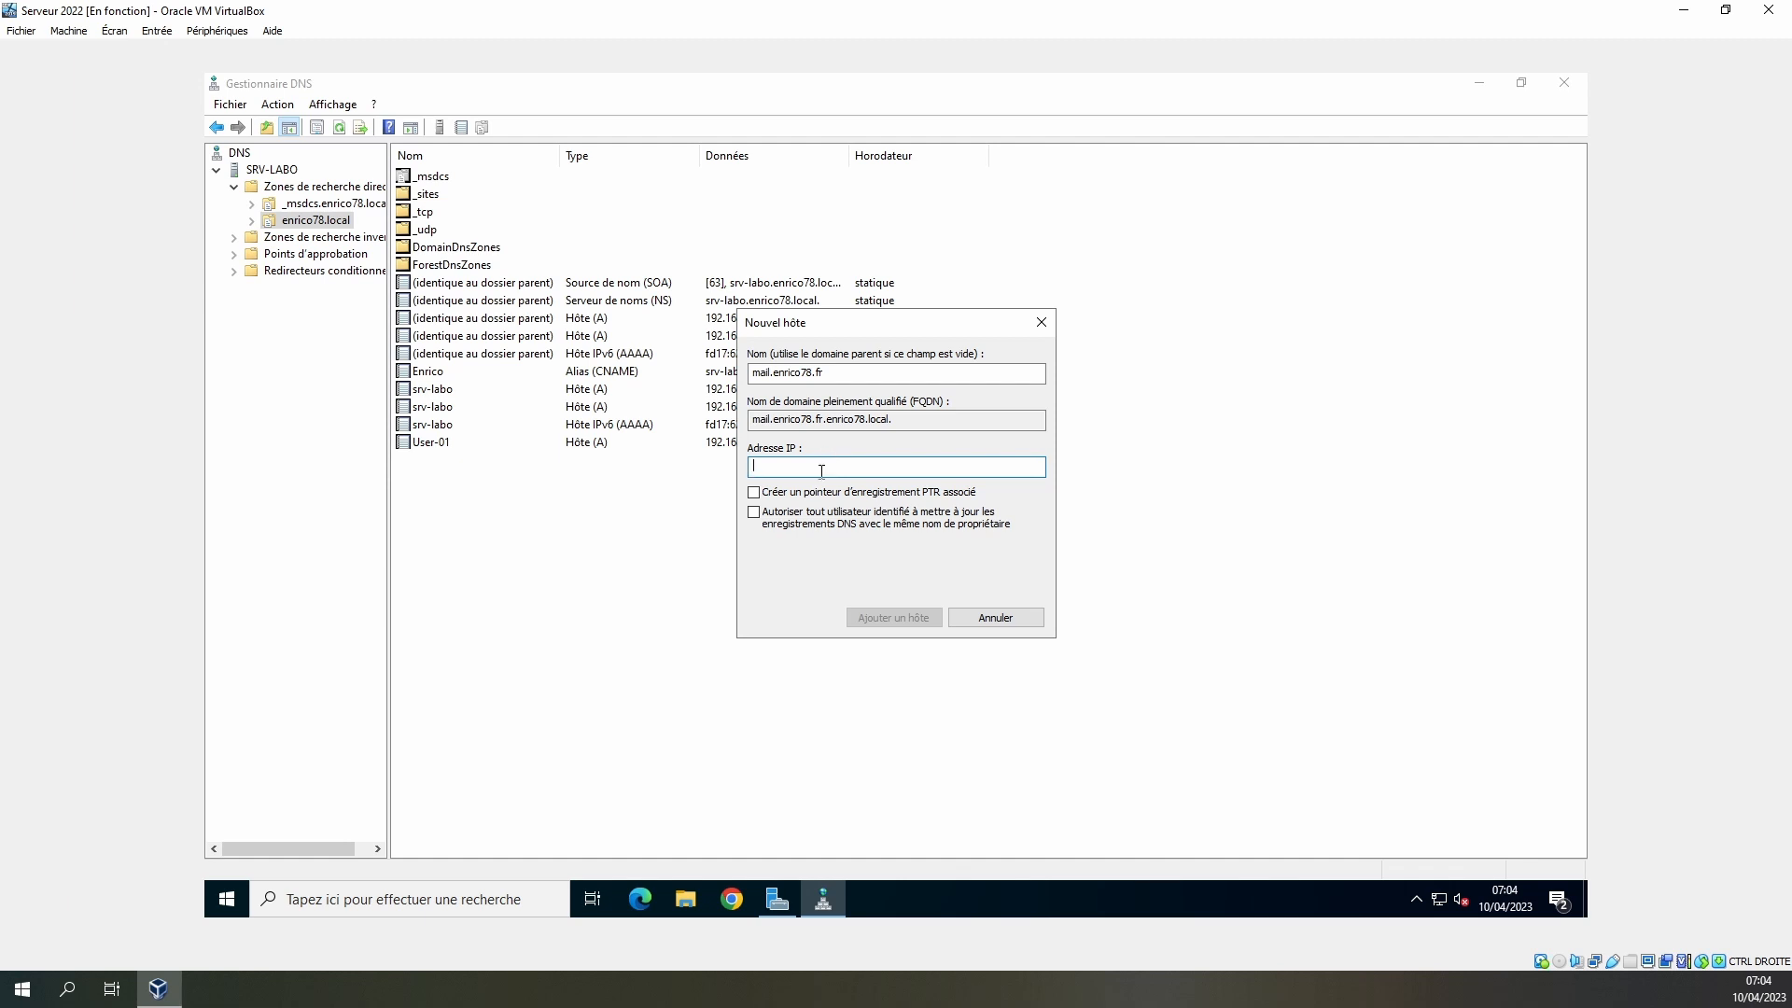
# Set the new host's IP address to 159.242.228.104, allow authenticated users to update its DNS records, and add the host
pyautogui.click(650, 911)
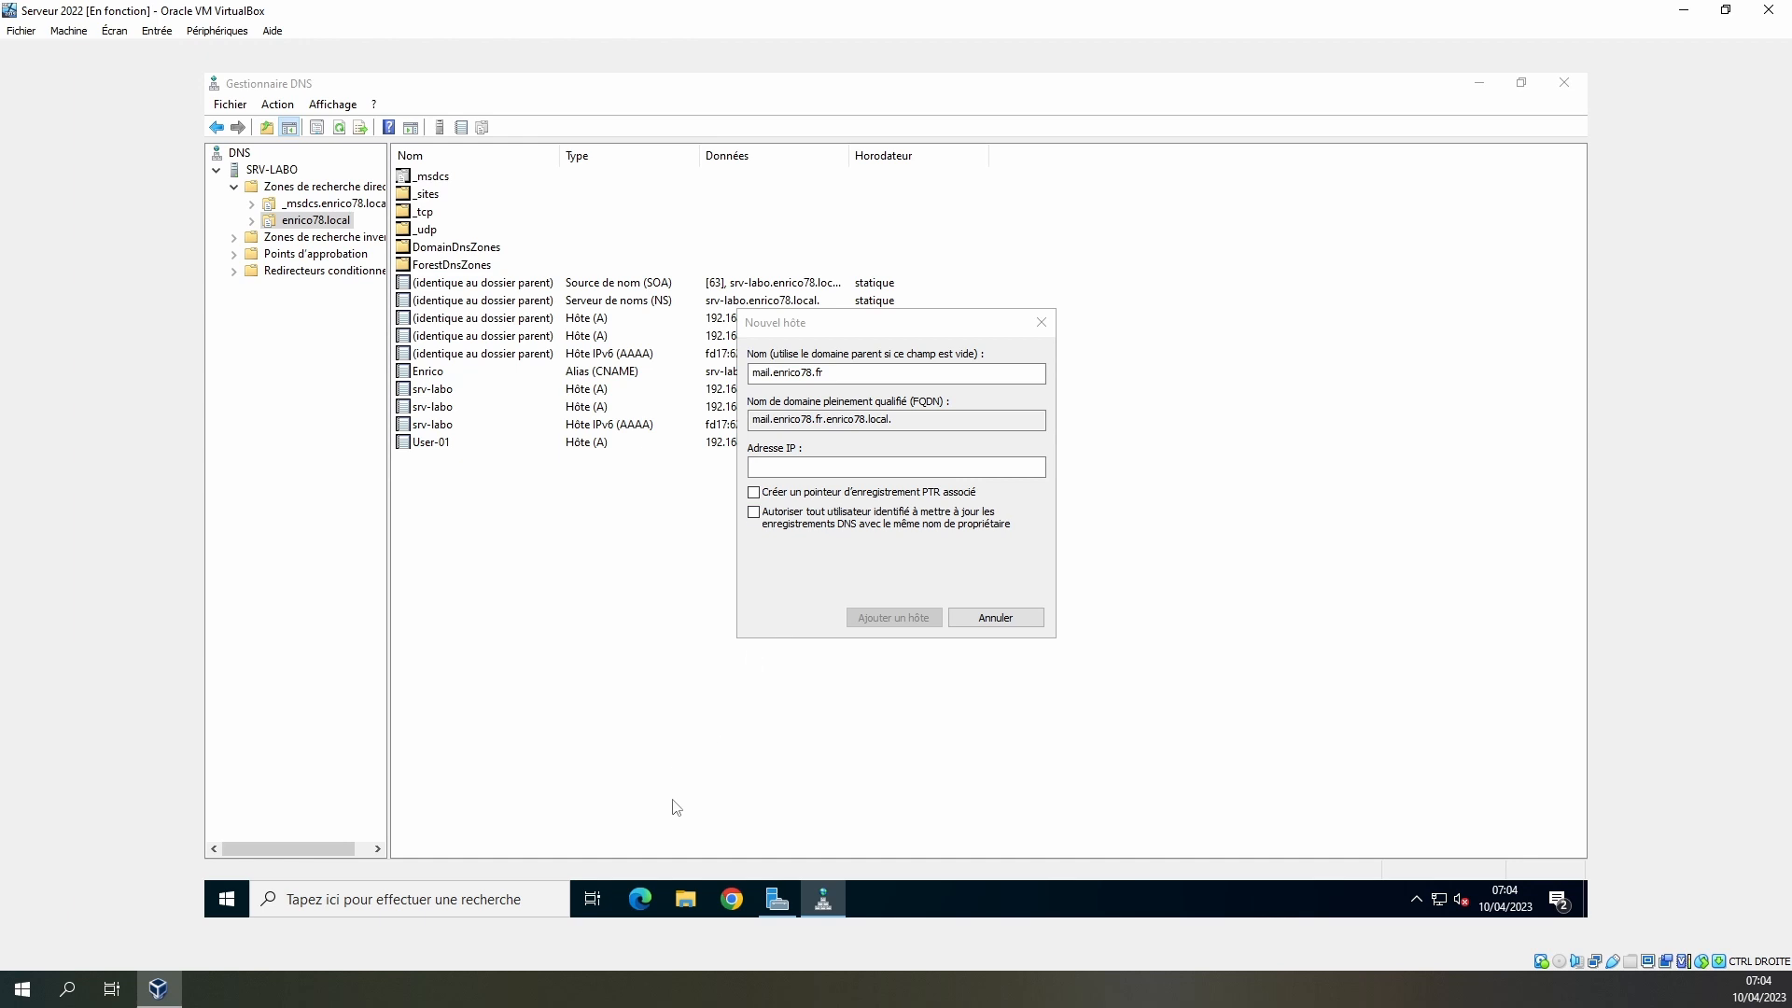
pyautogui.click(642, 912)
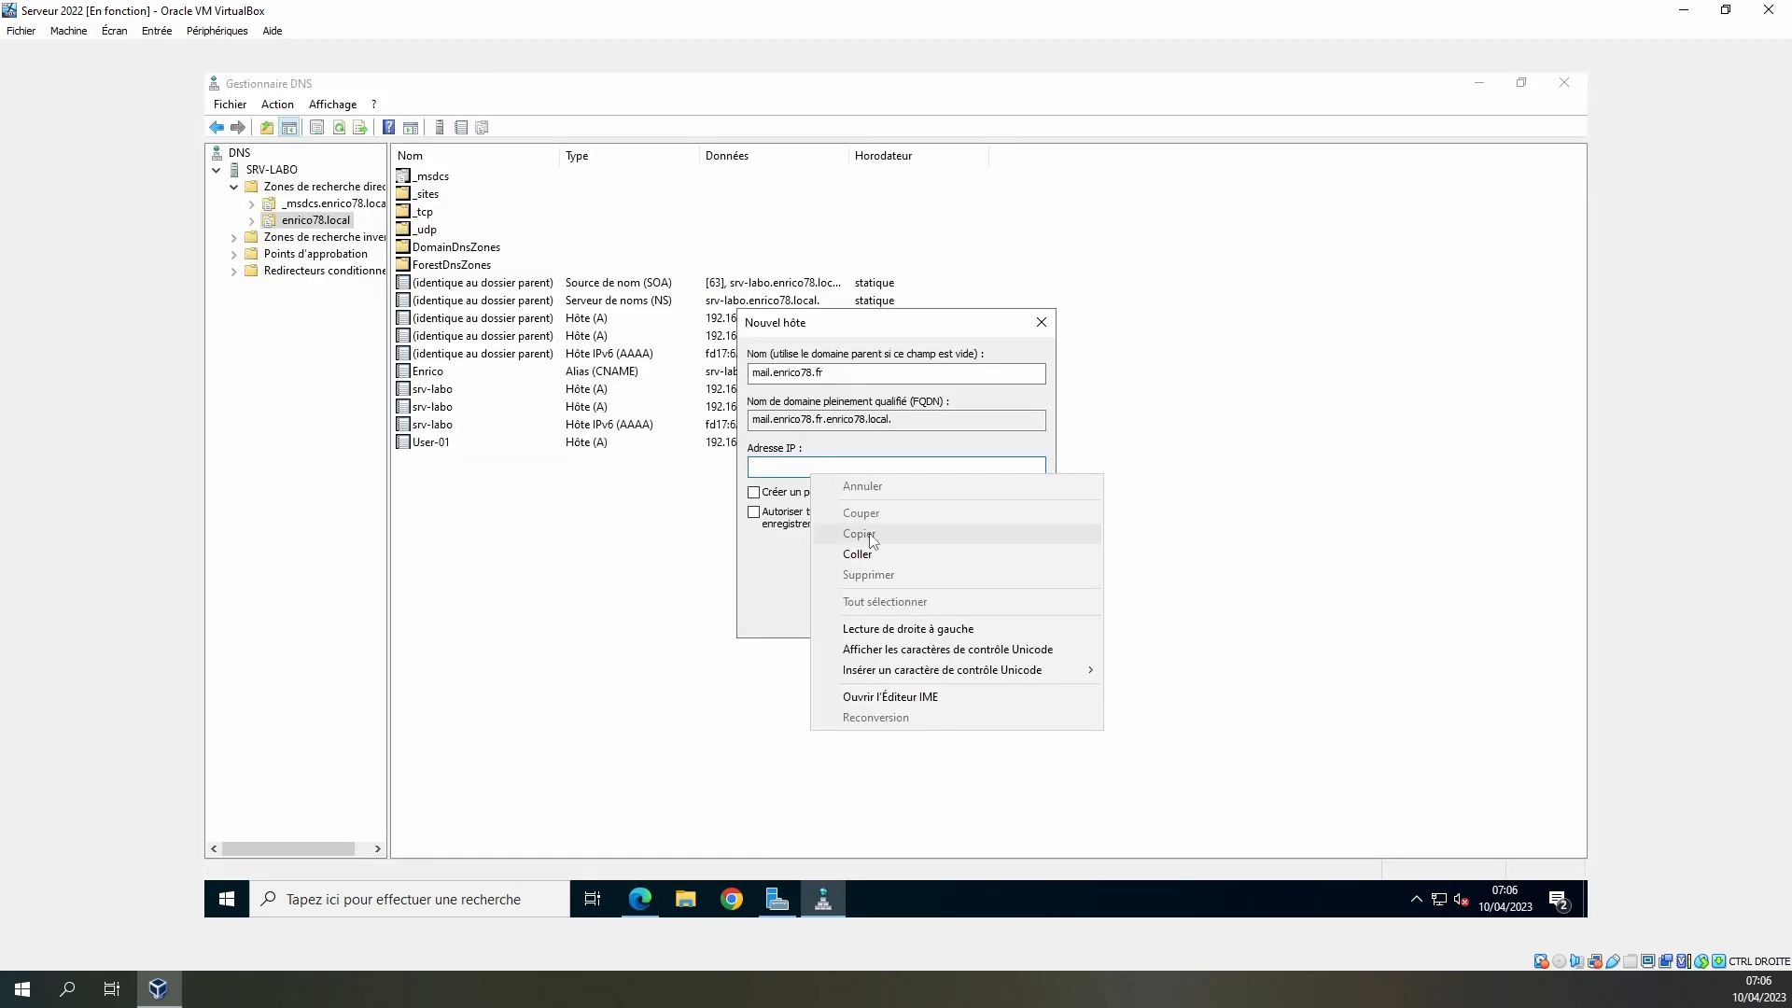
pyautogui.click(868, 556)
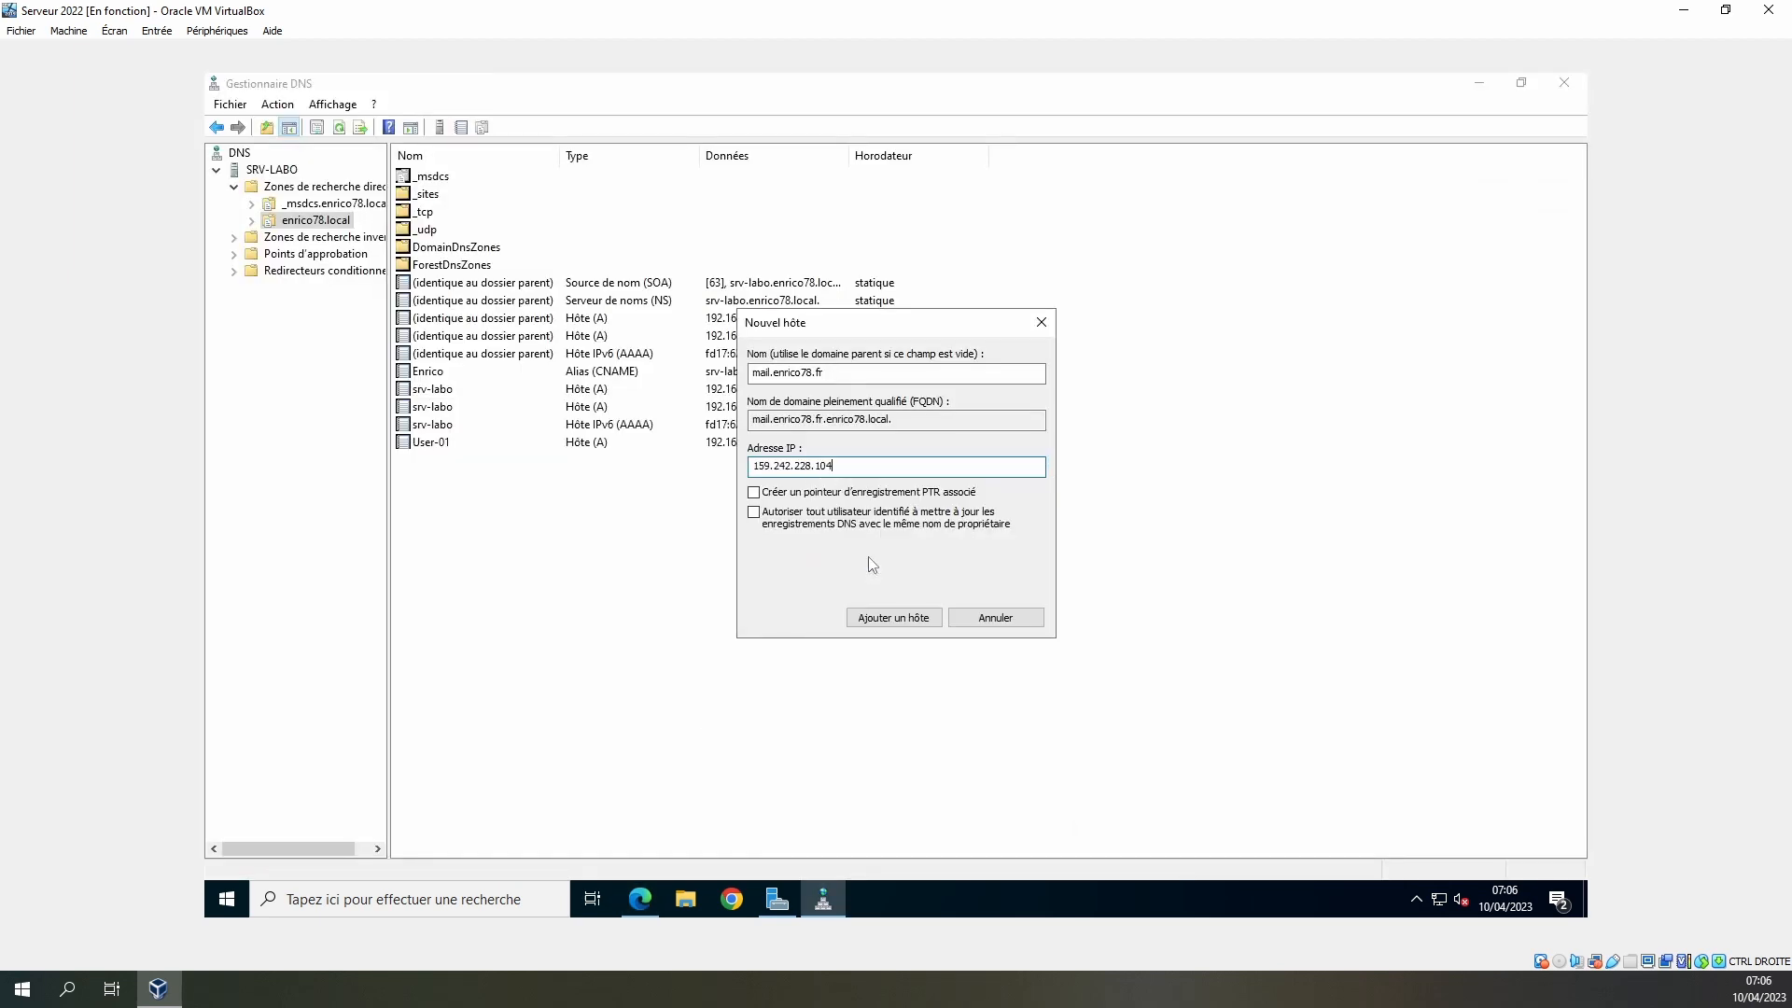
pyautogui.click(821, 524)
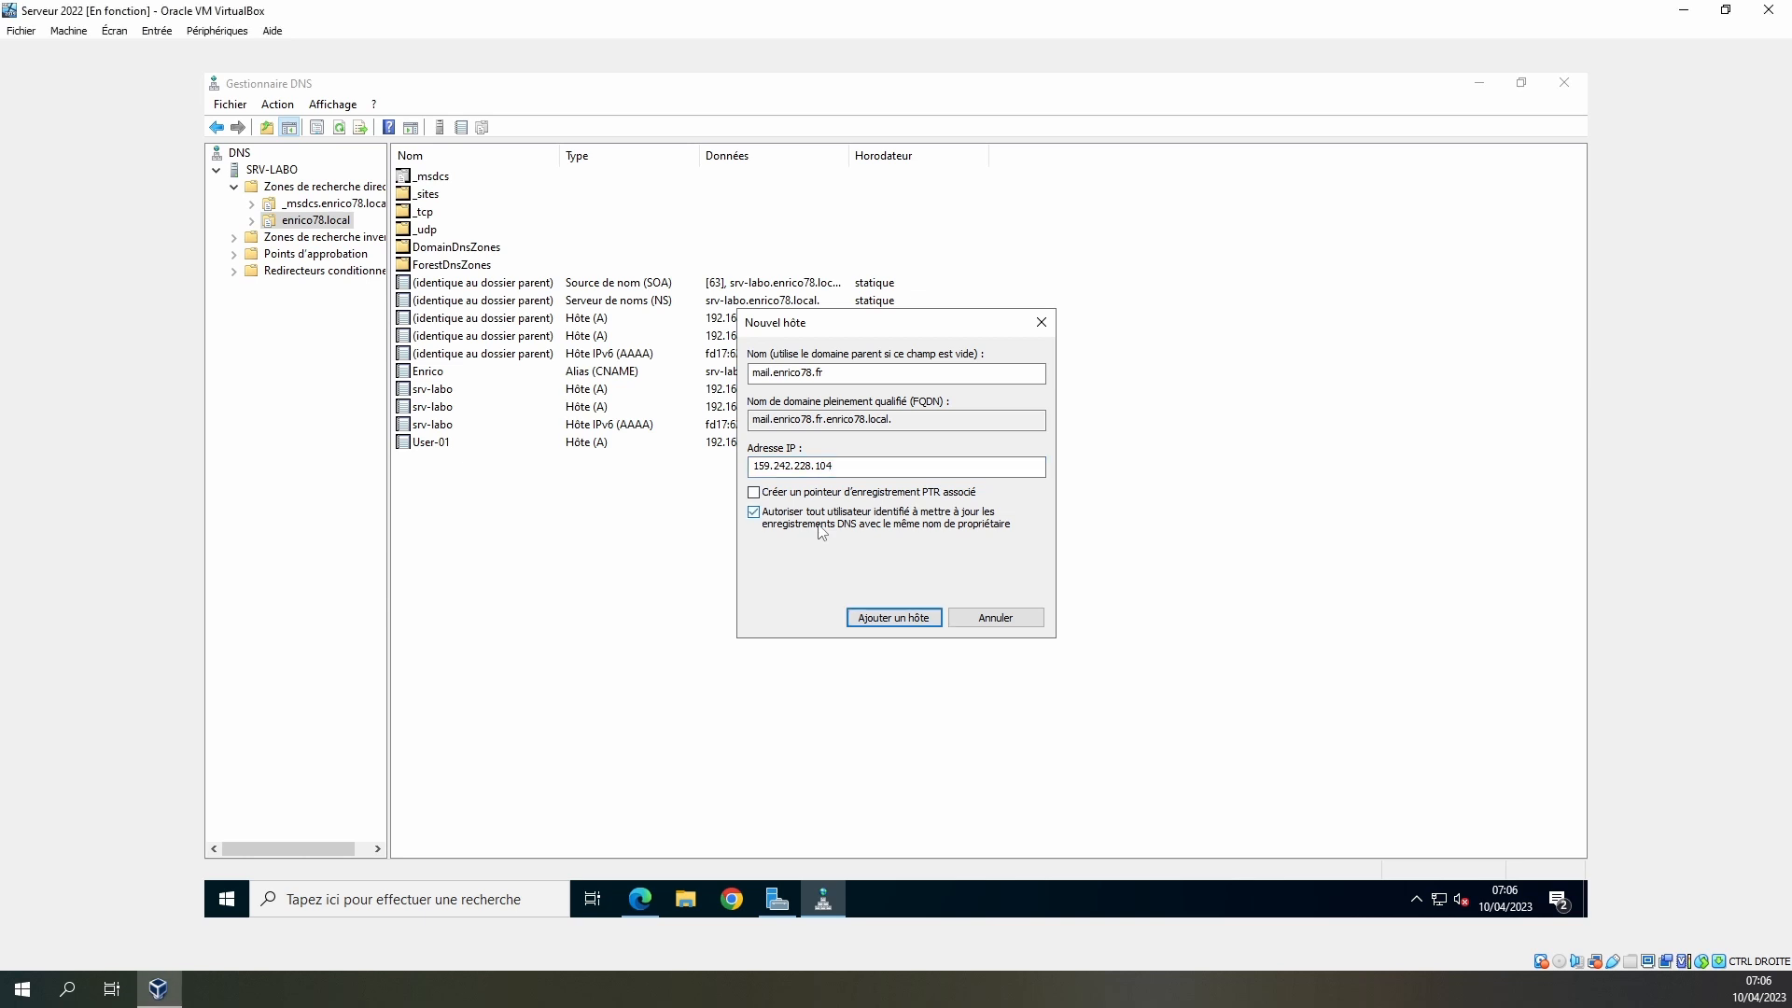
pyautogui.click(905, 620)
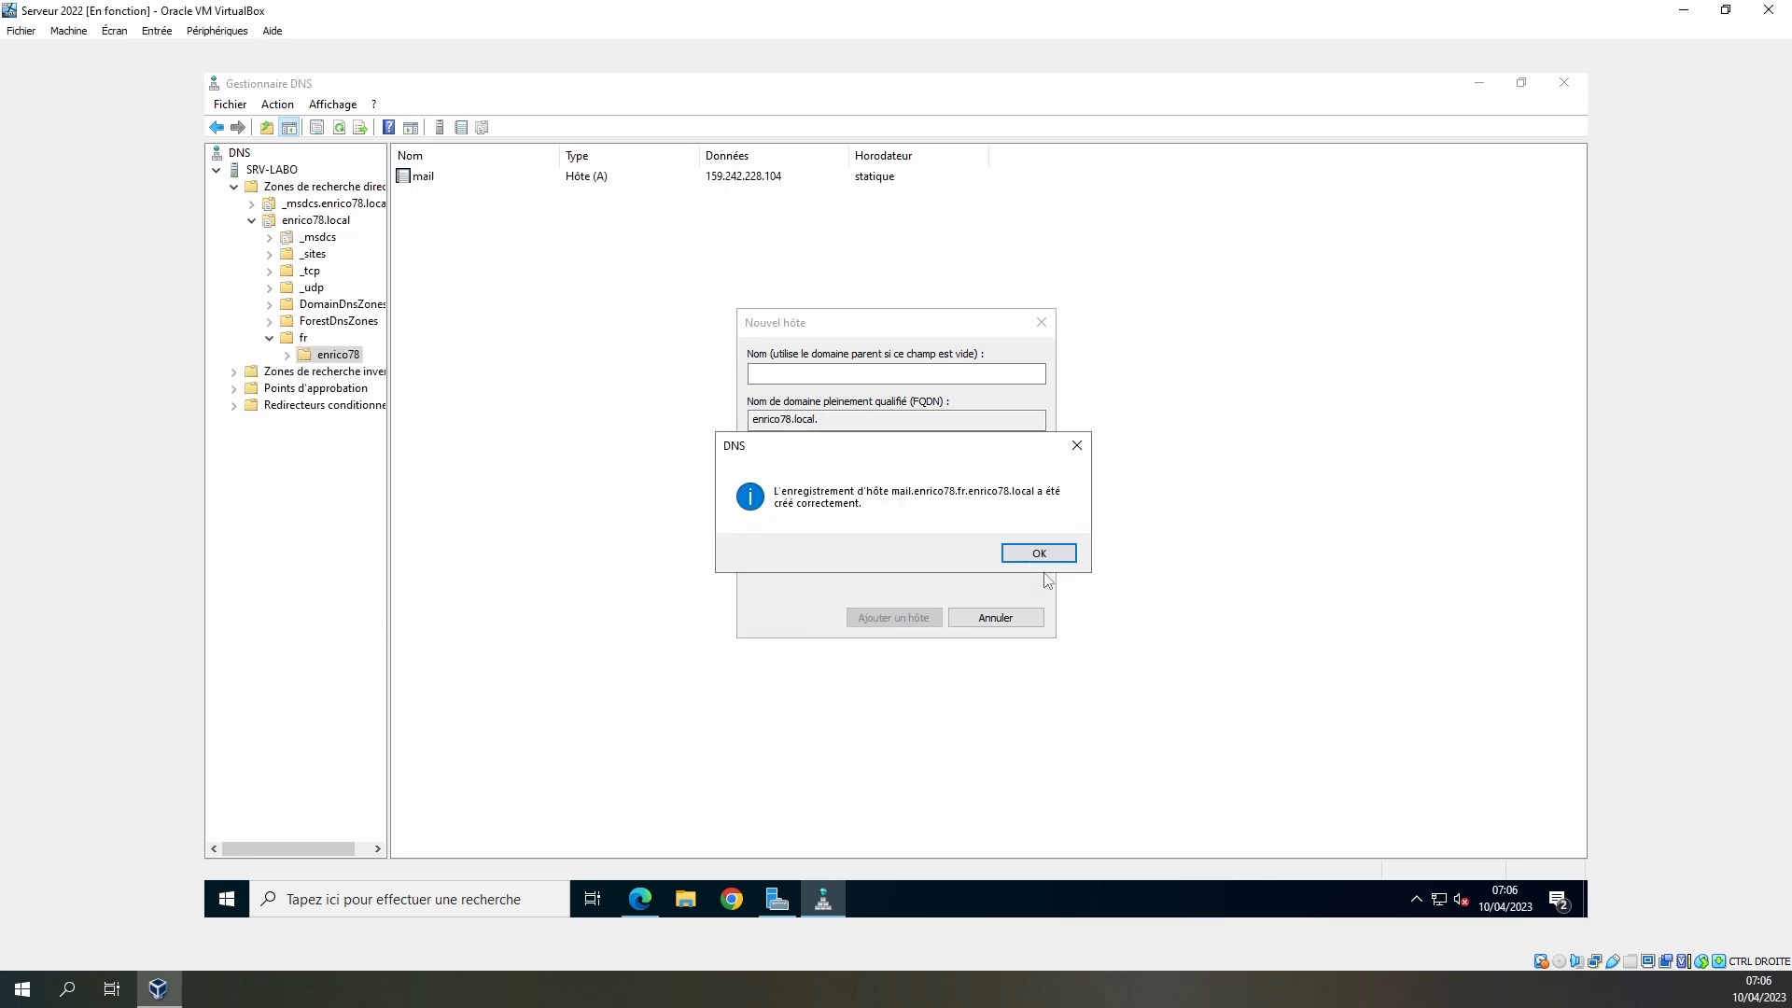
pyautogui.click(1060, 554)
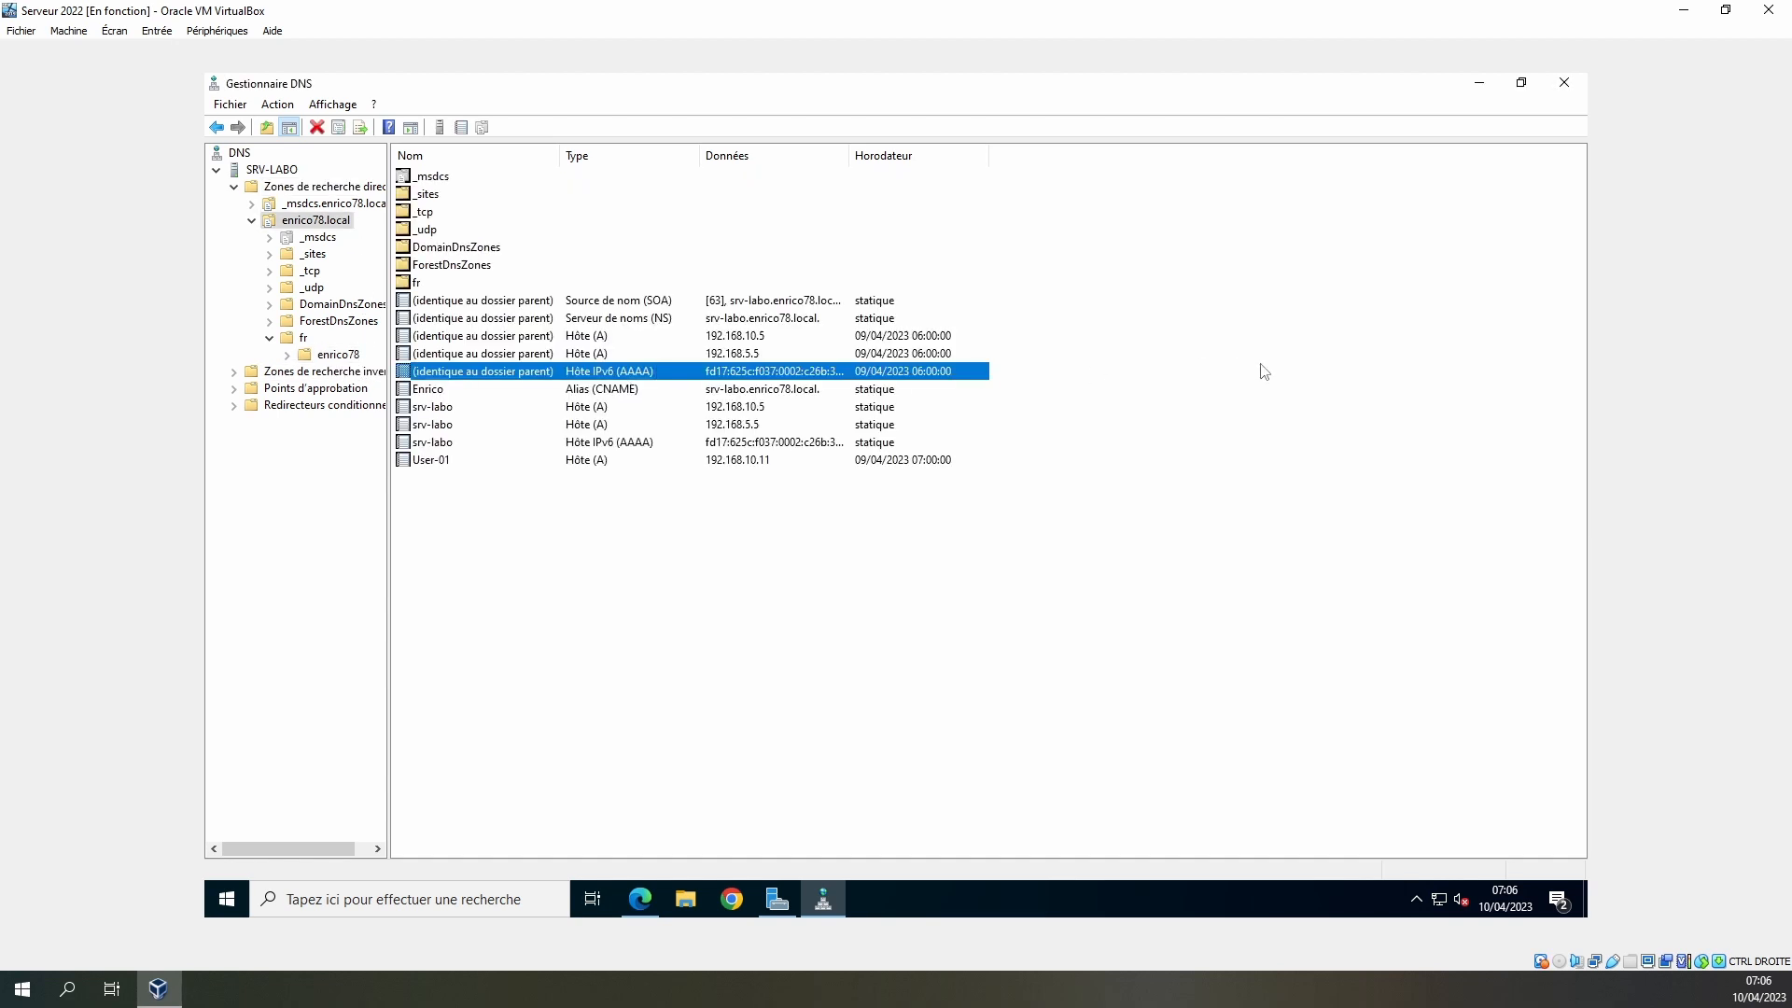
# Review the properties of the mail host record in the enrico78 subdomain under fr, leaving them unmodified
pyautogui.click(602, 354)
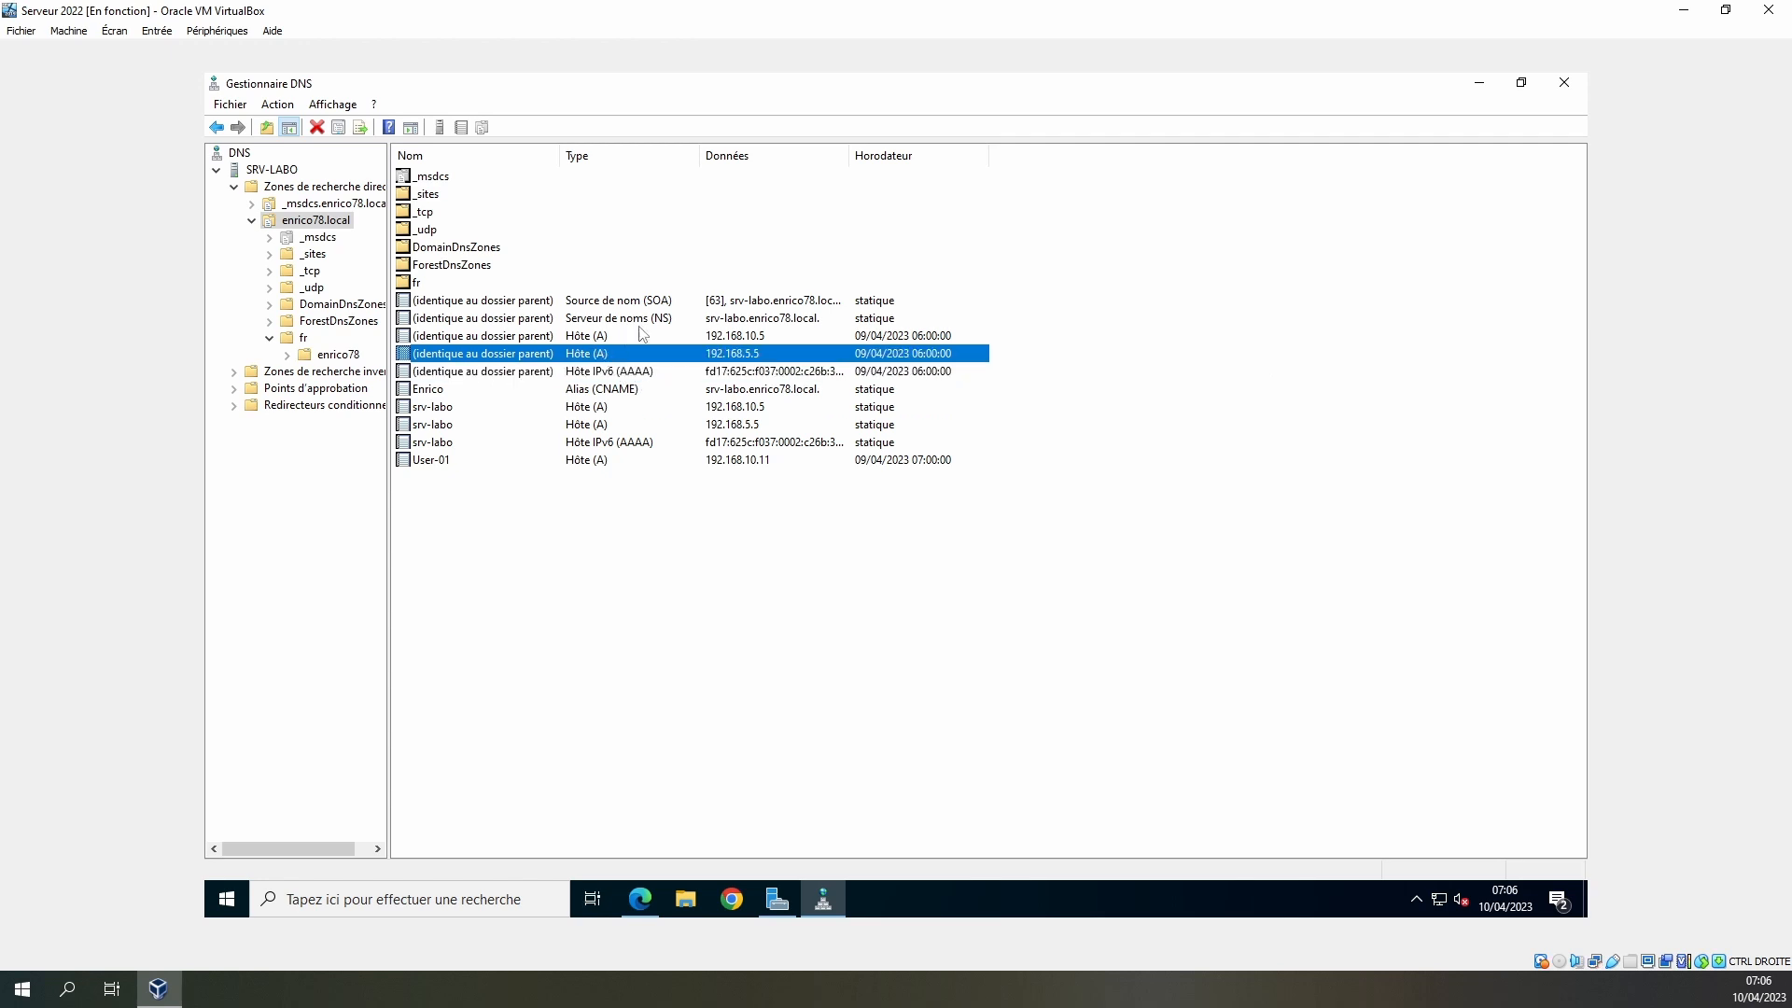
pyautogui.click(724, 336)
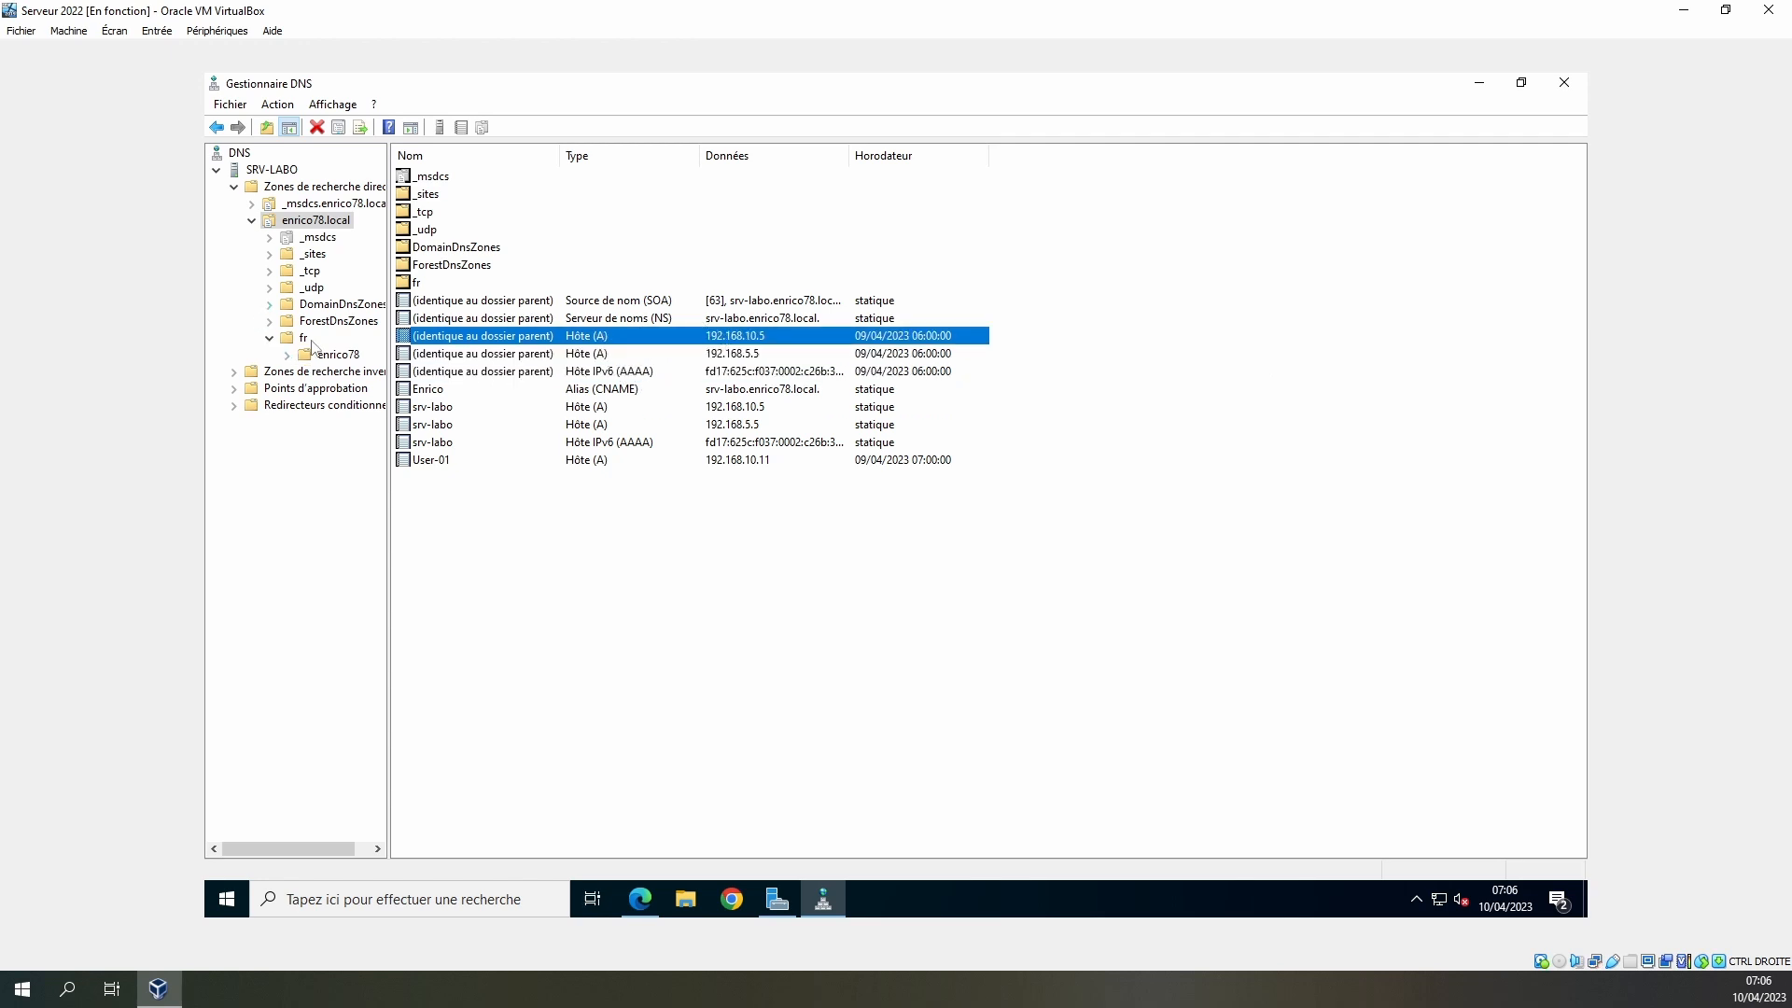
pyautogui.click(301, 339)
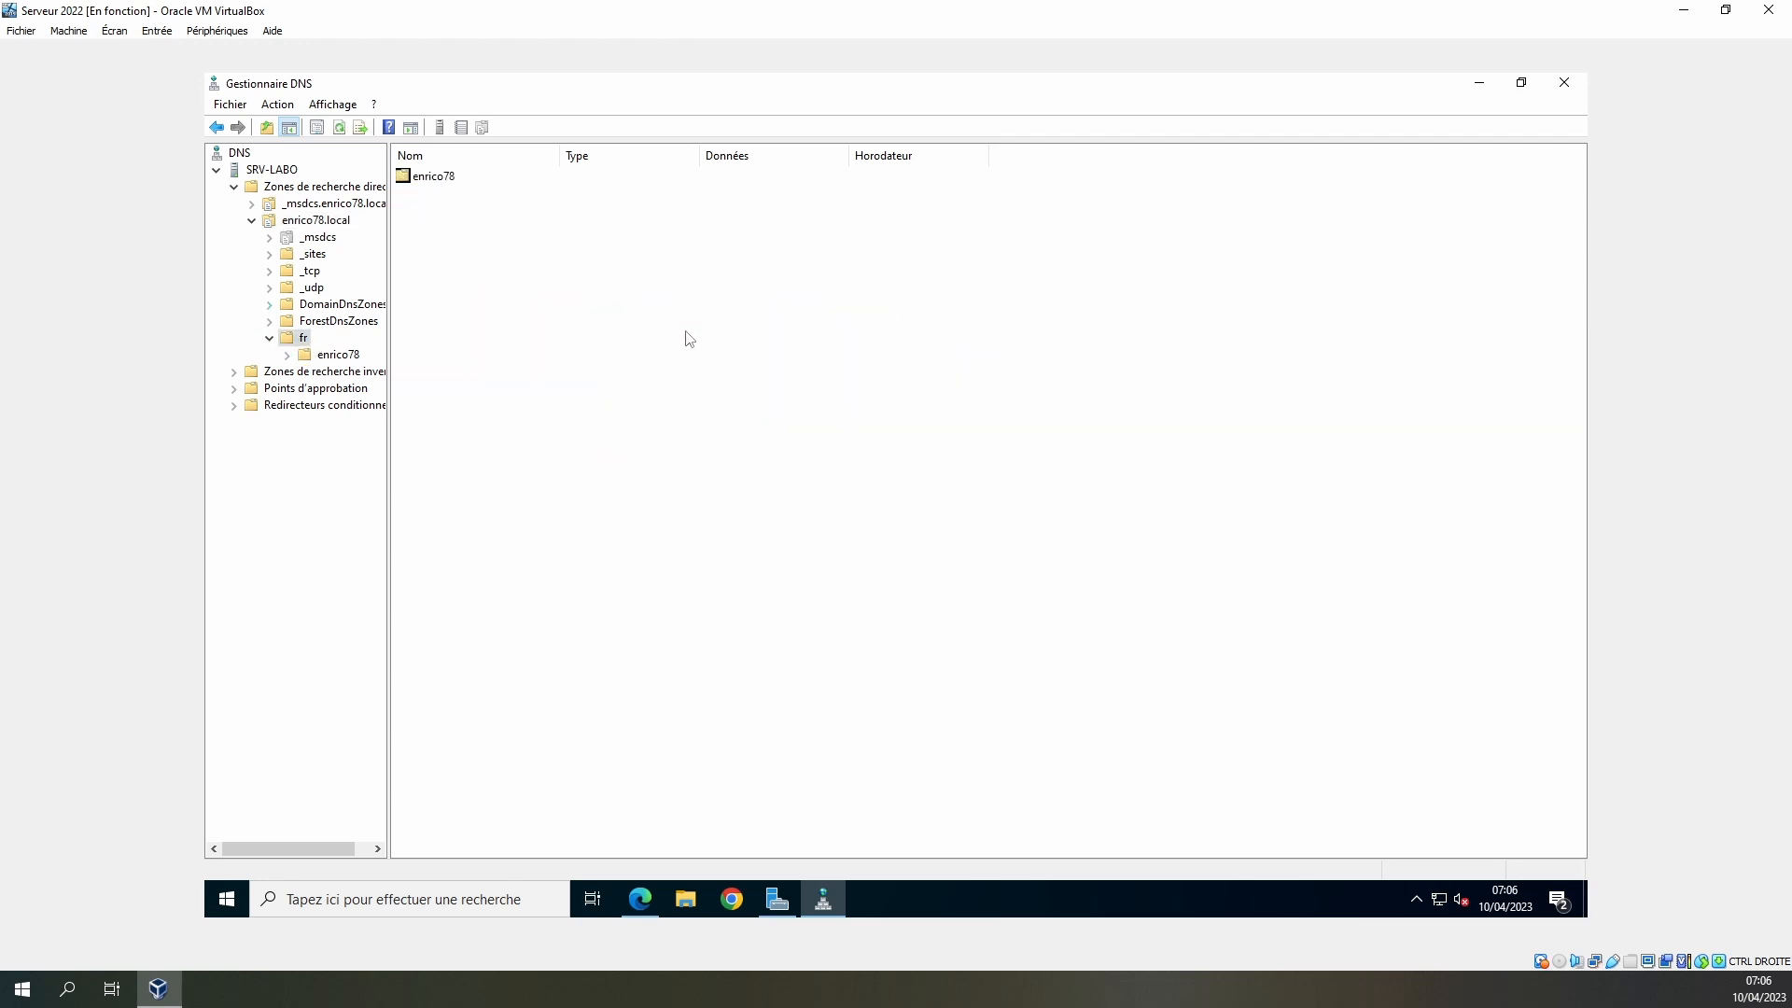
pyautogui.doubleClick(432, 178)
pyautogui.doubleClick(429, 181)
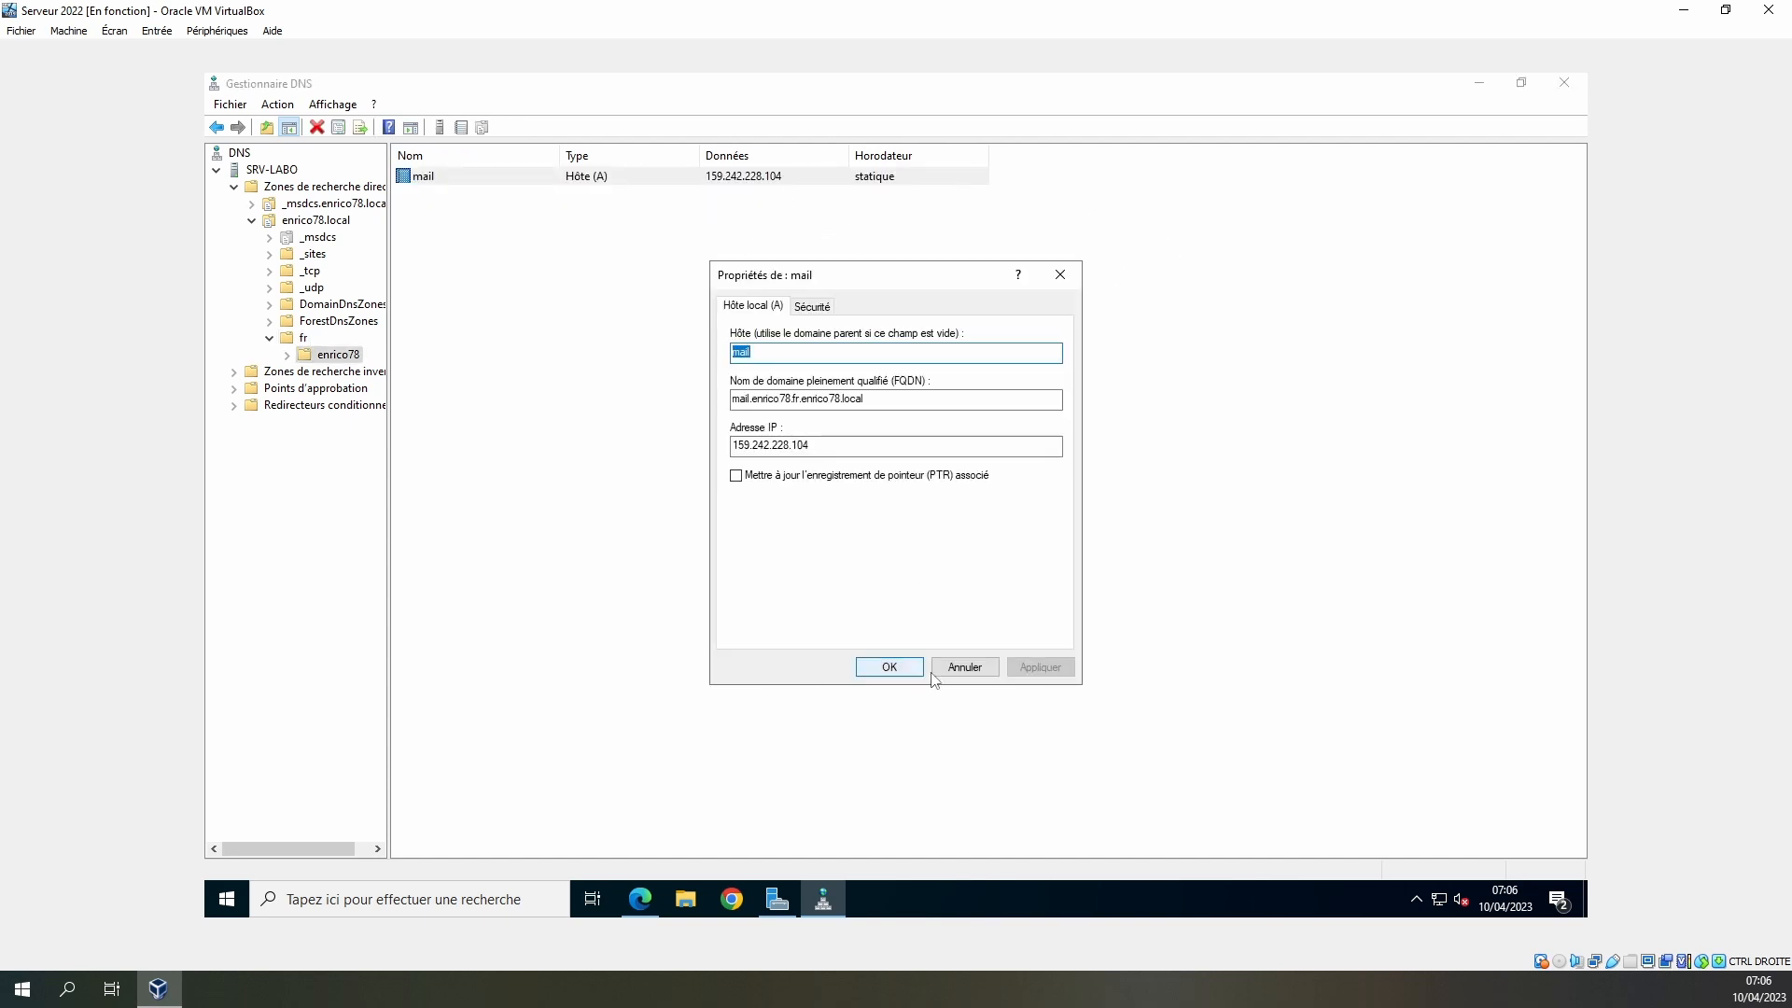
pyautogui.click(967, 668)
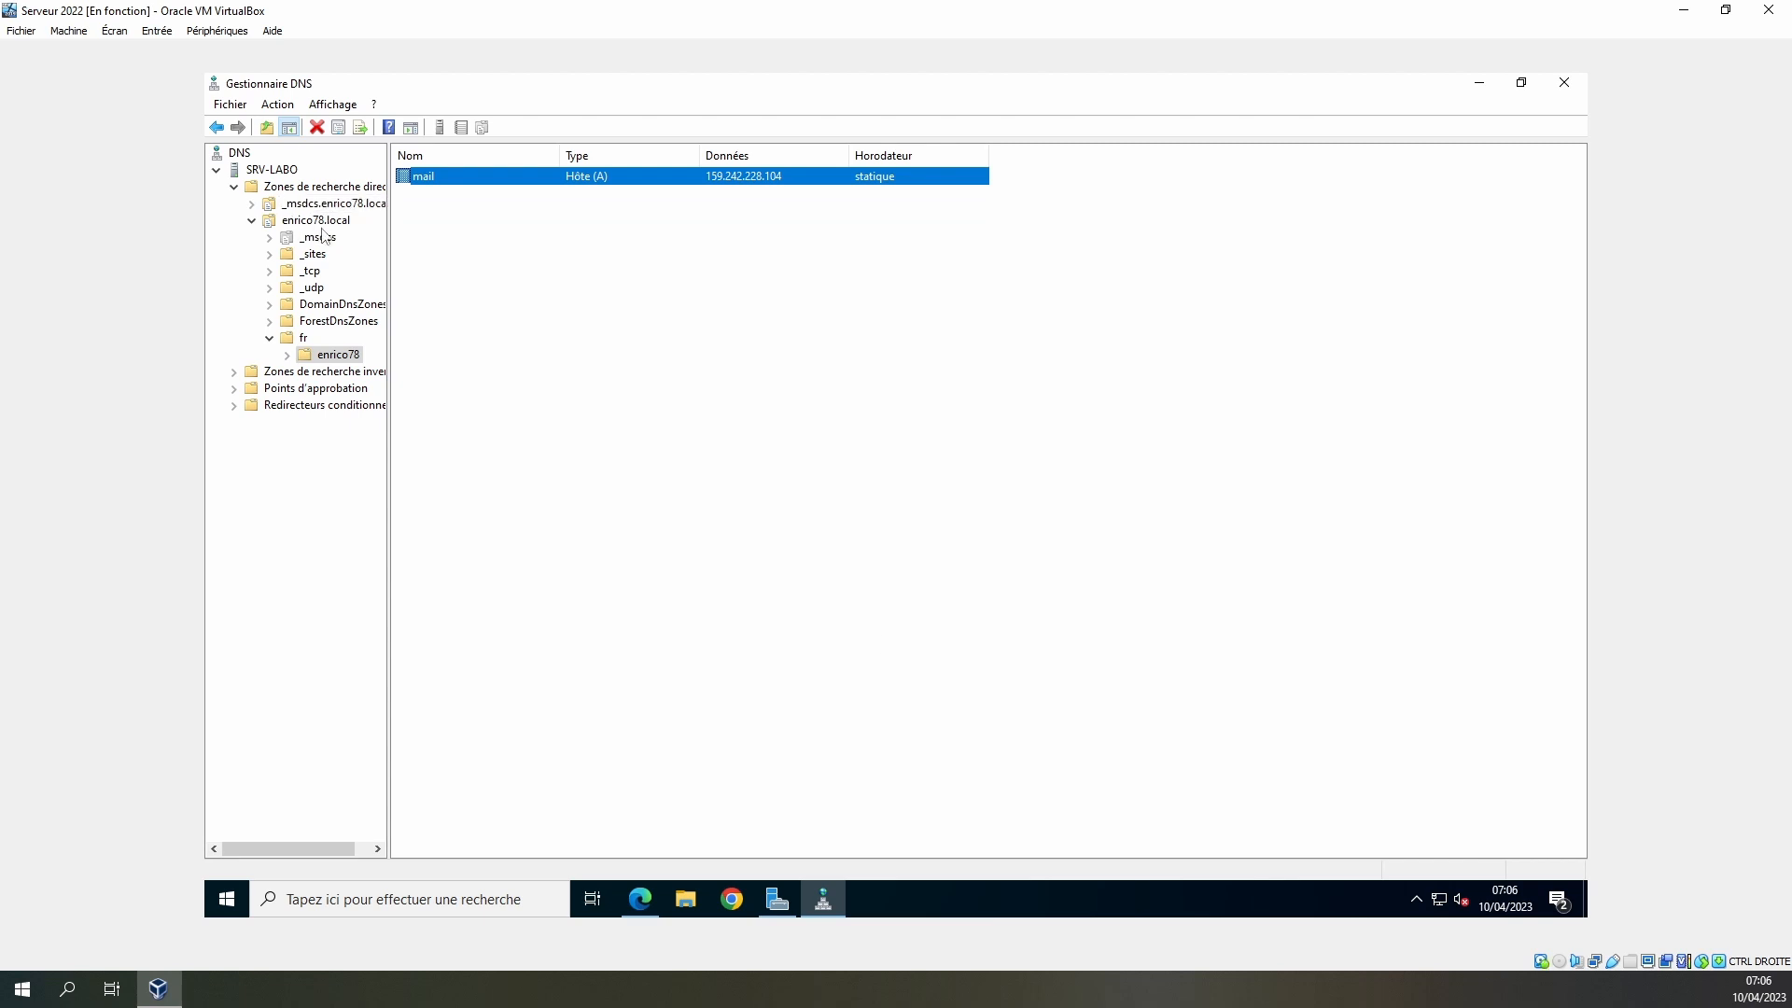
# Create a CNAME alias autodiscover.enrico.fr in the enrico78.local zone, targeting the mail.enrico78.fr host record
pyautogui.click(312, 223)
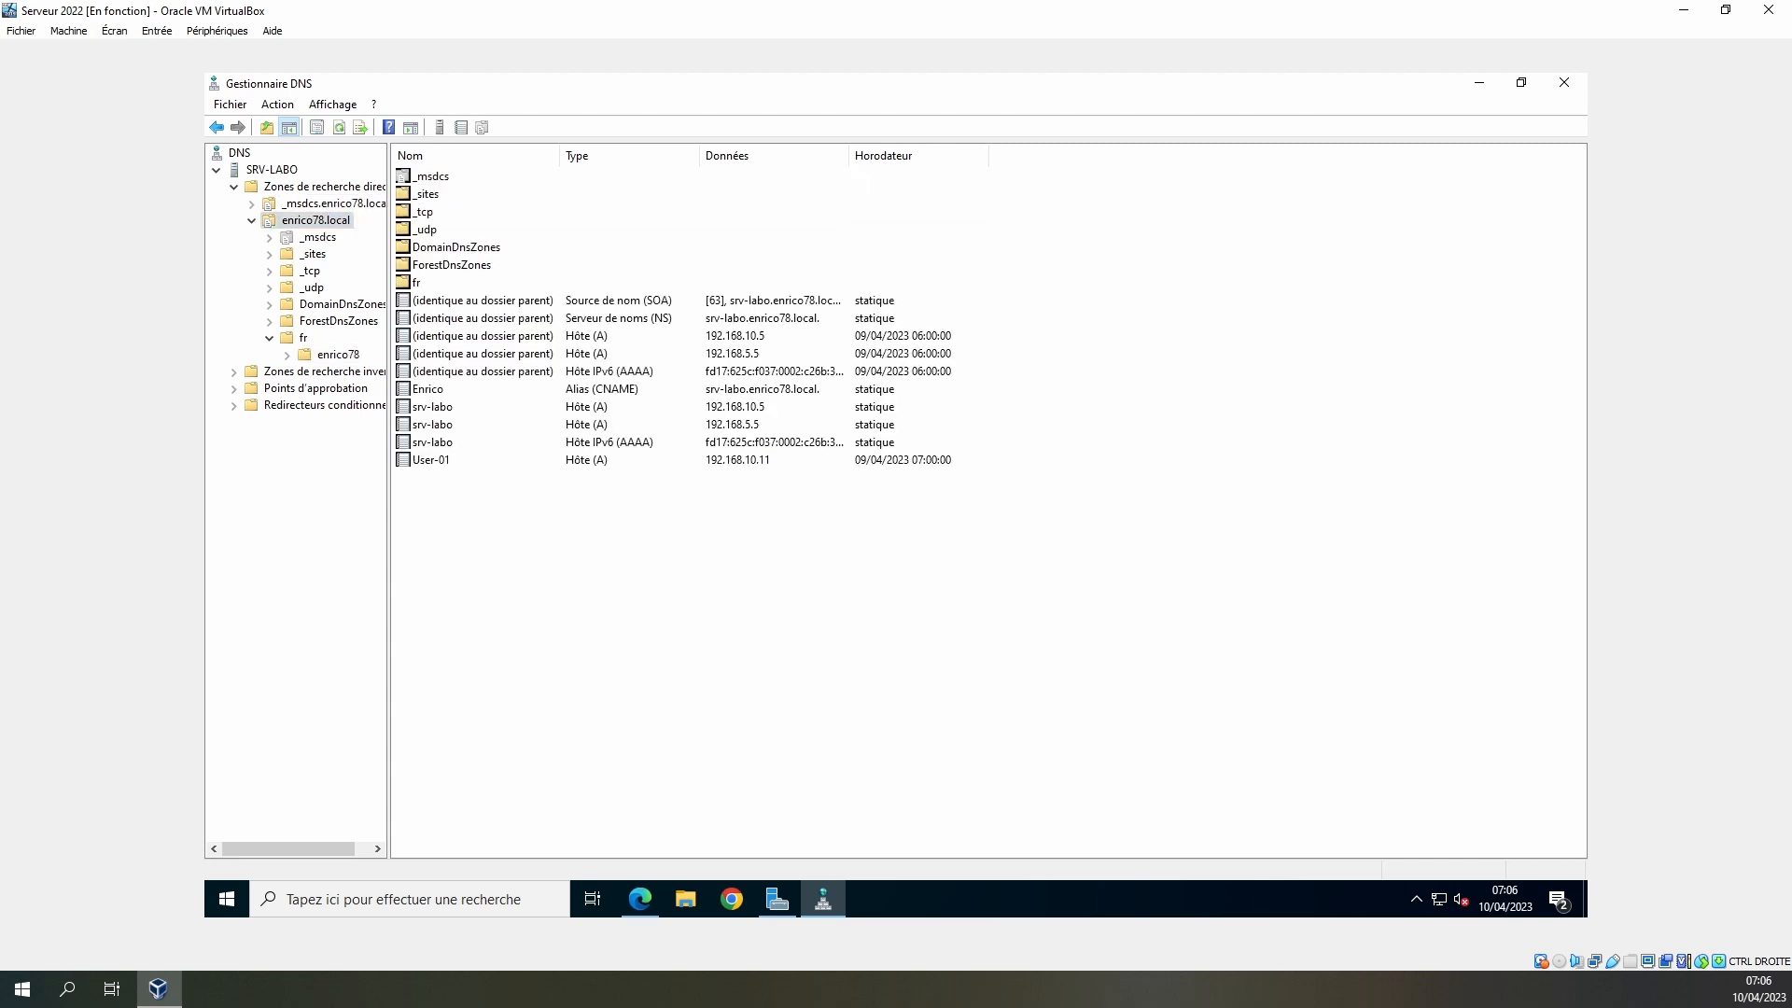
pyautogui.rightClick(498, 588)
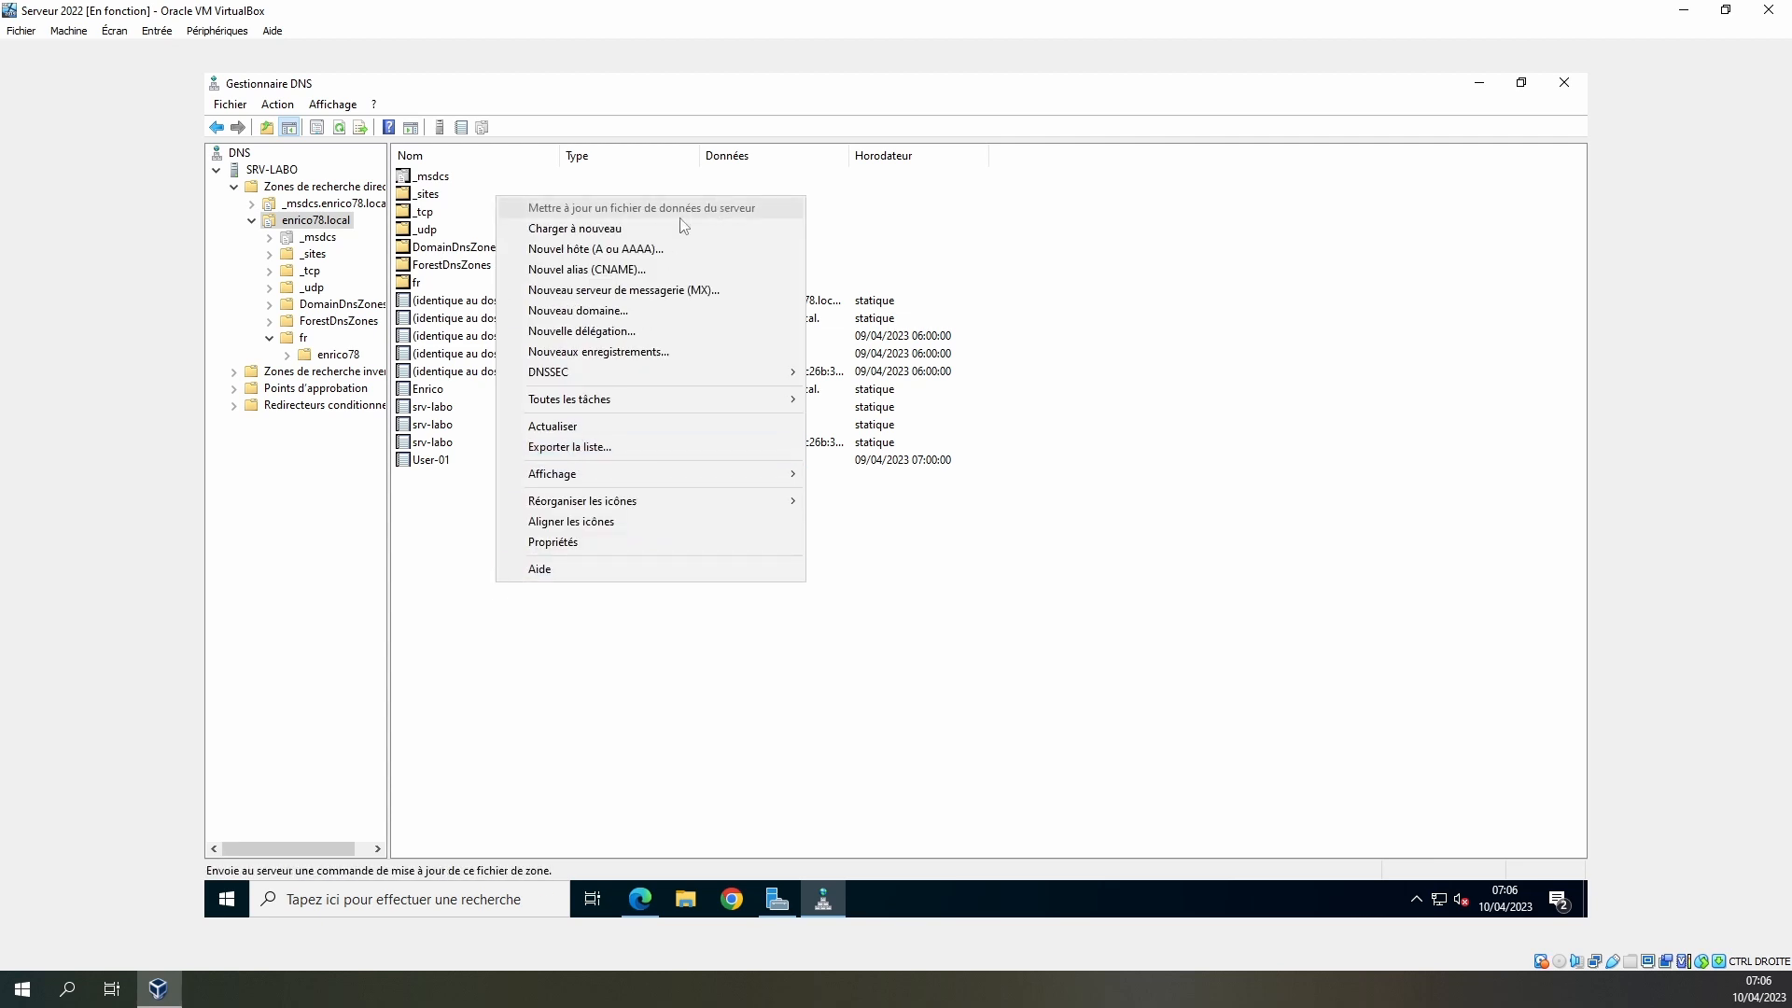
pyautogui.click(617, 271)
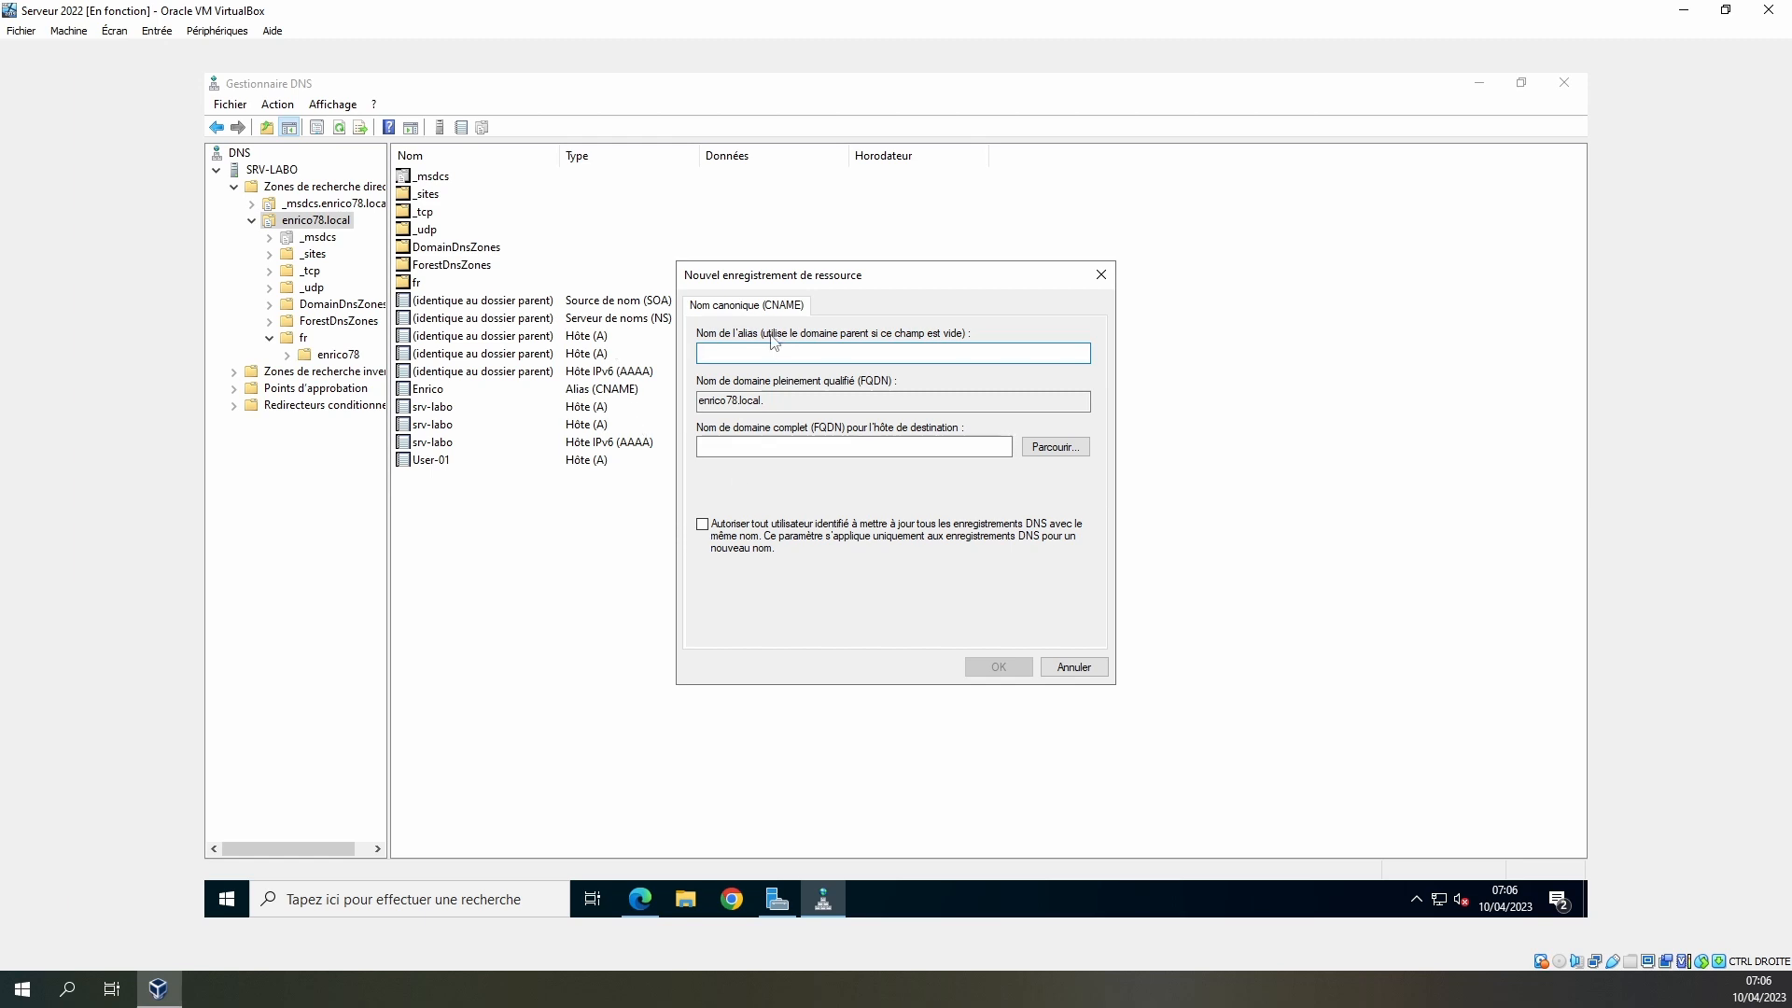
pyautogui.write('autodiscover.enrico.fr')
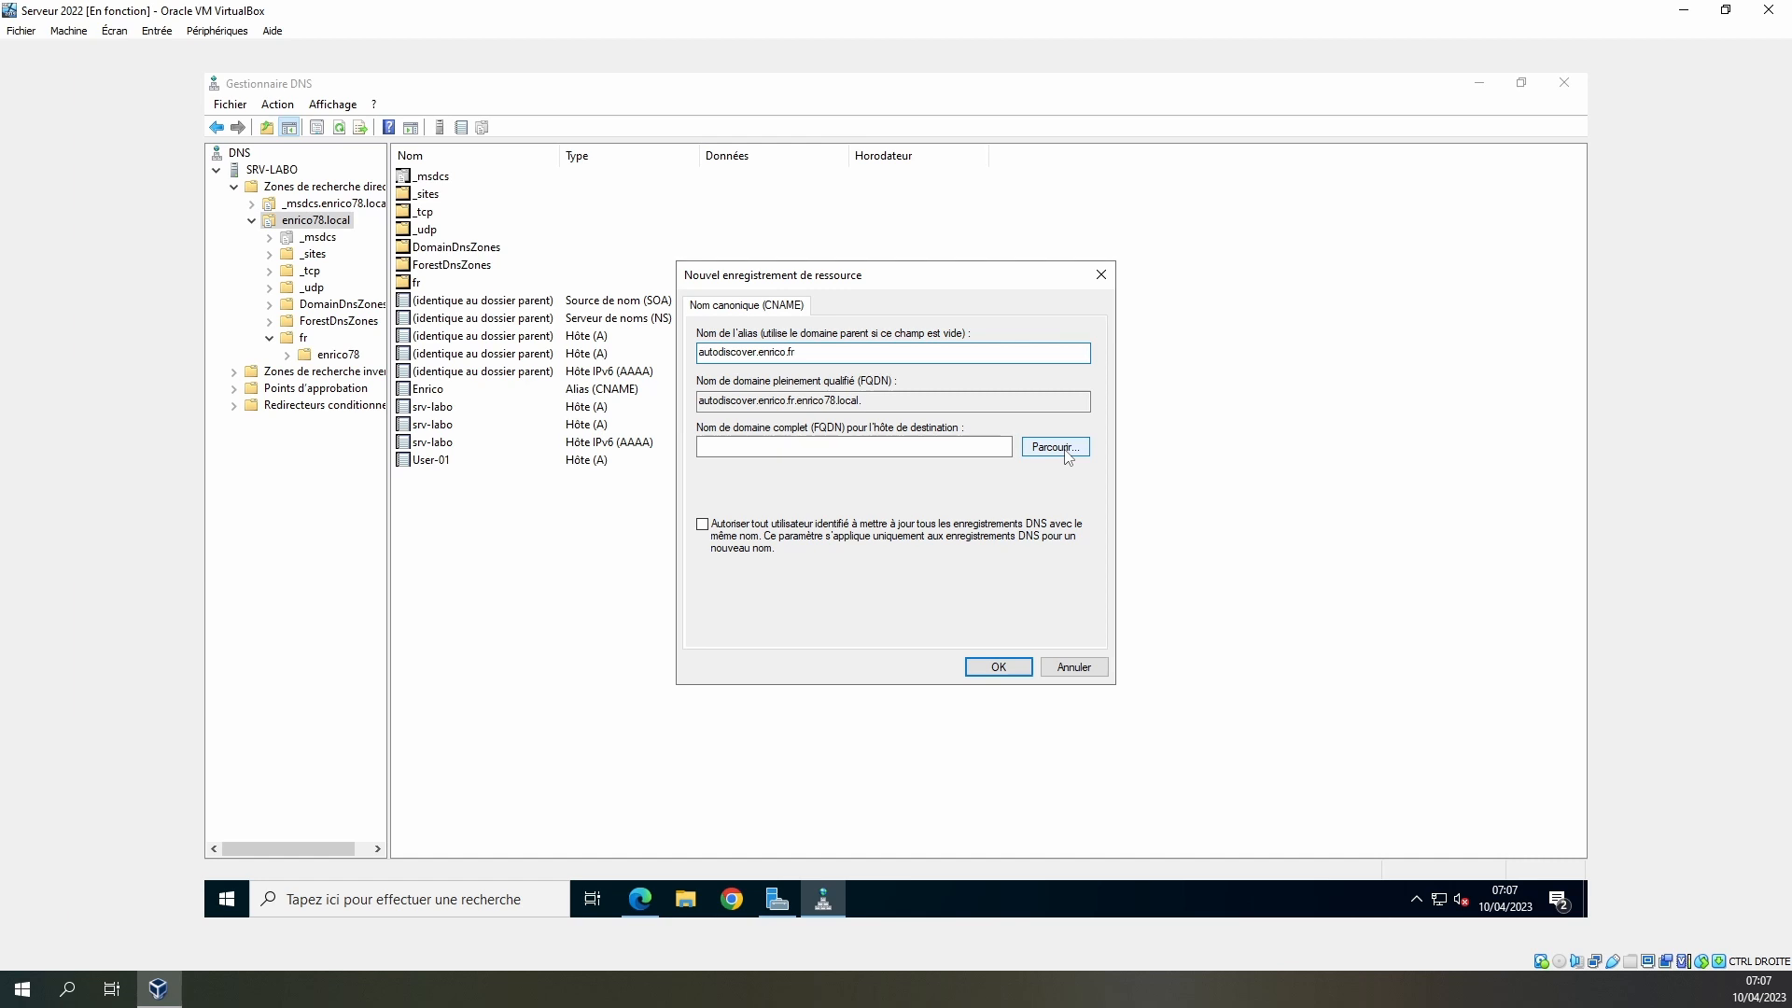
pyautogui.press('Return')
# Create a mail server (MX) record in enrico78.local with host @, the mail.enrico78.fr host as mail server and priority 10
pyautogui.rightClick(562, 594)
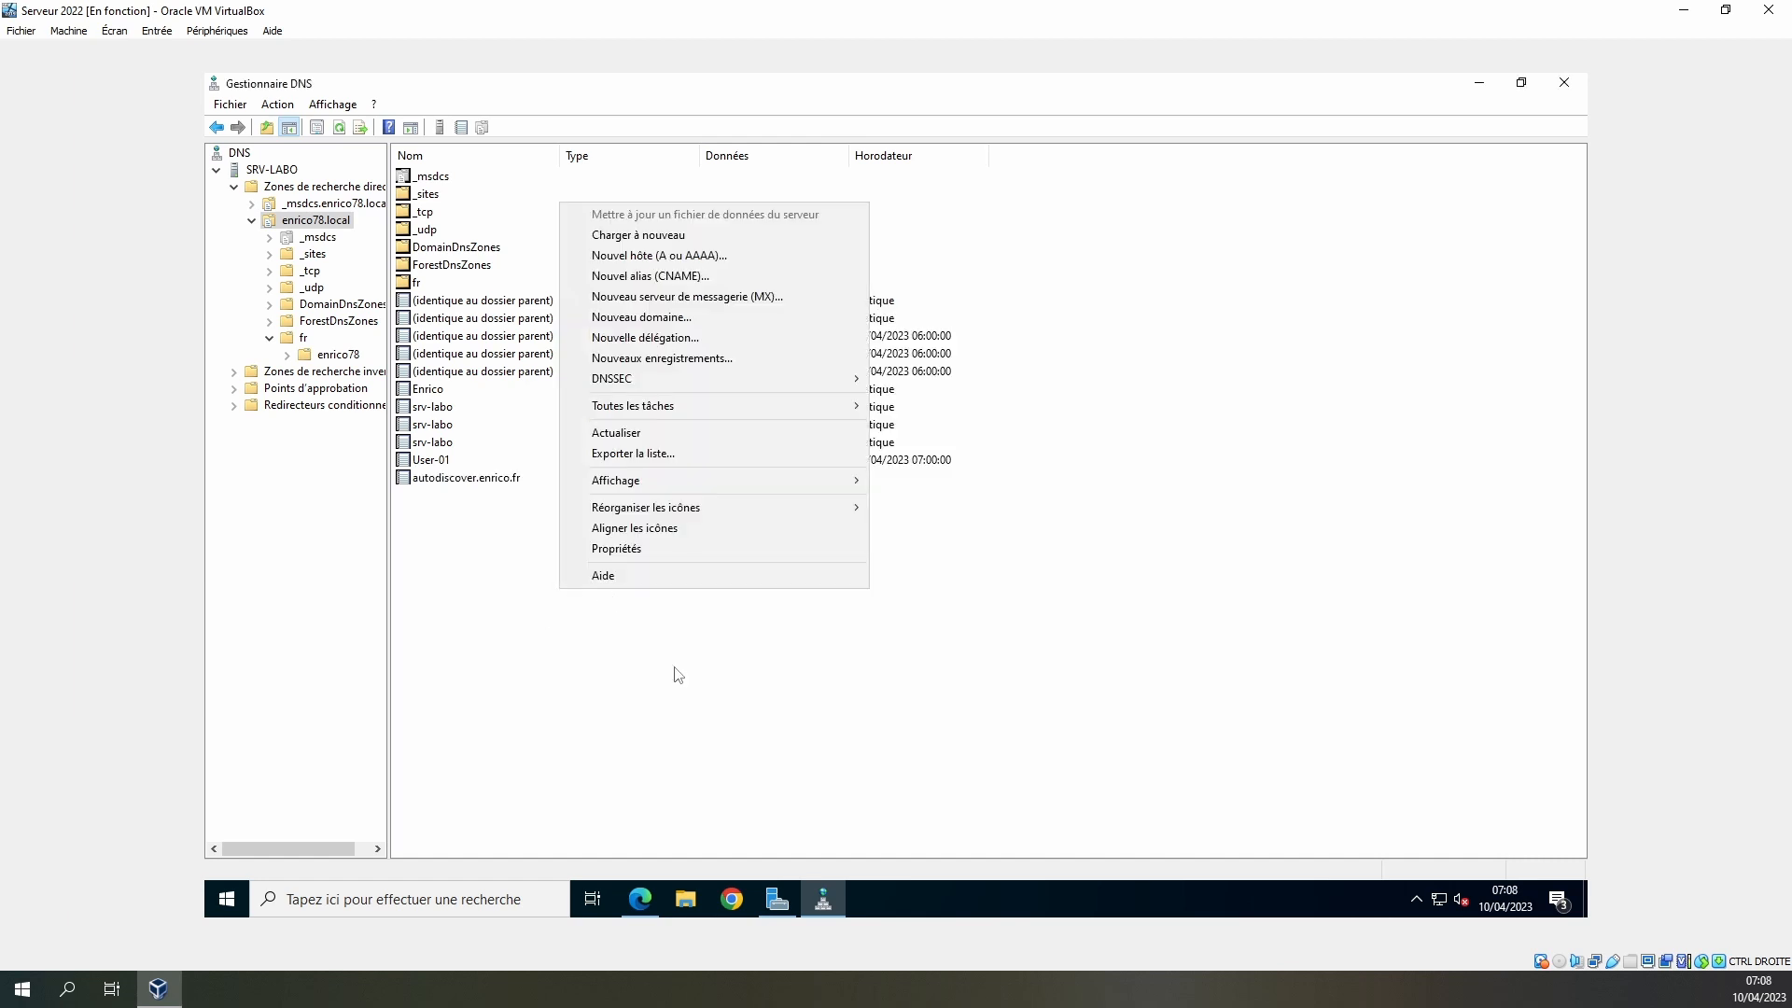
pyautogui.click(745, 302)
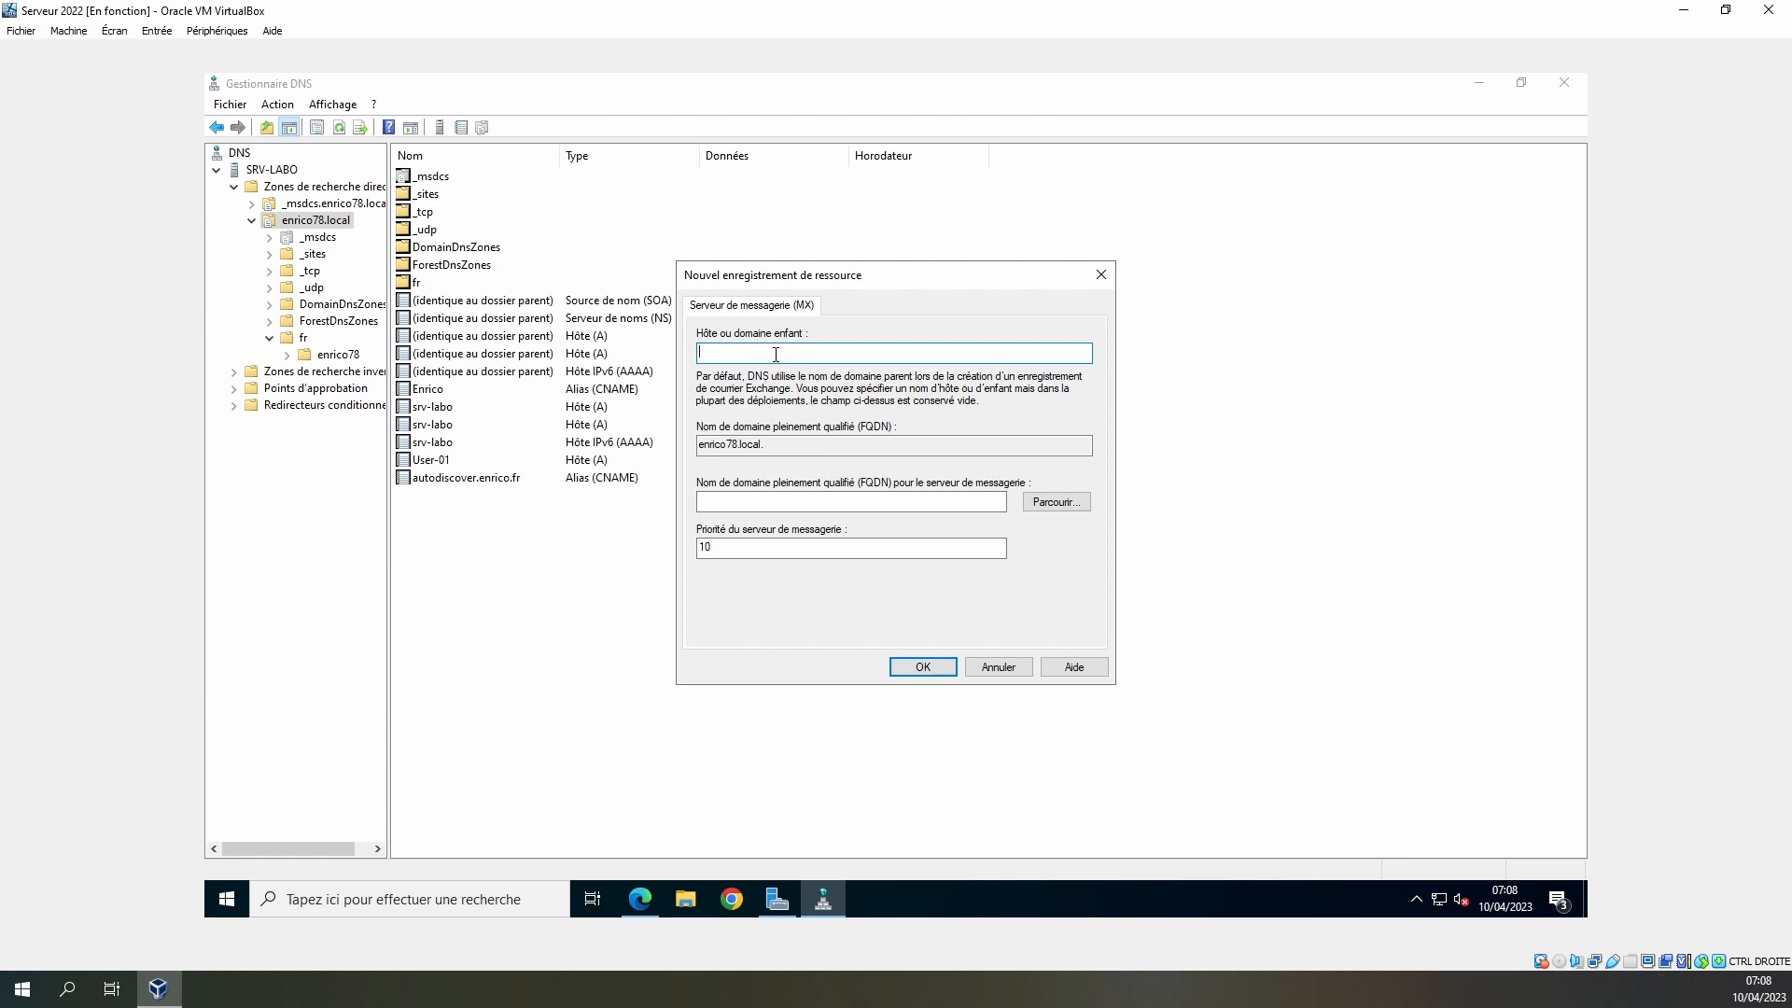
pyautogui.write('@')
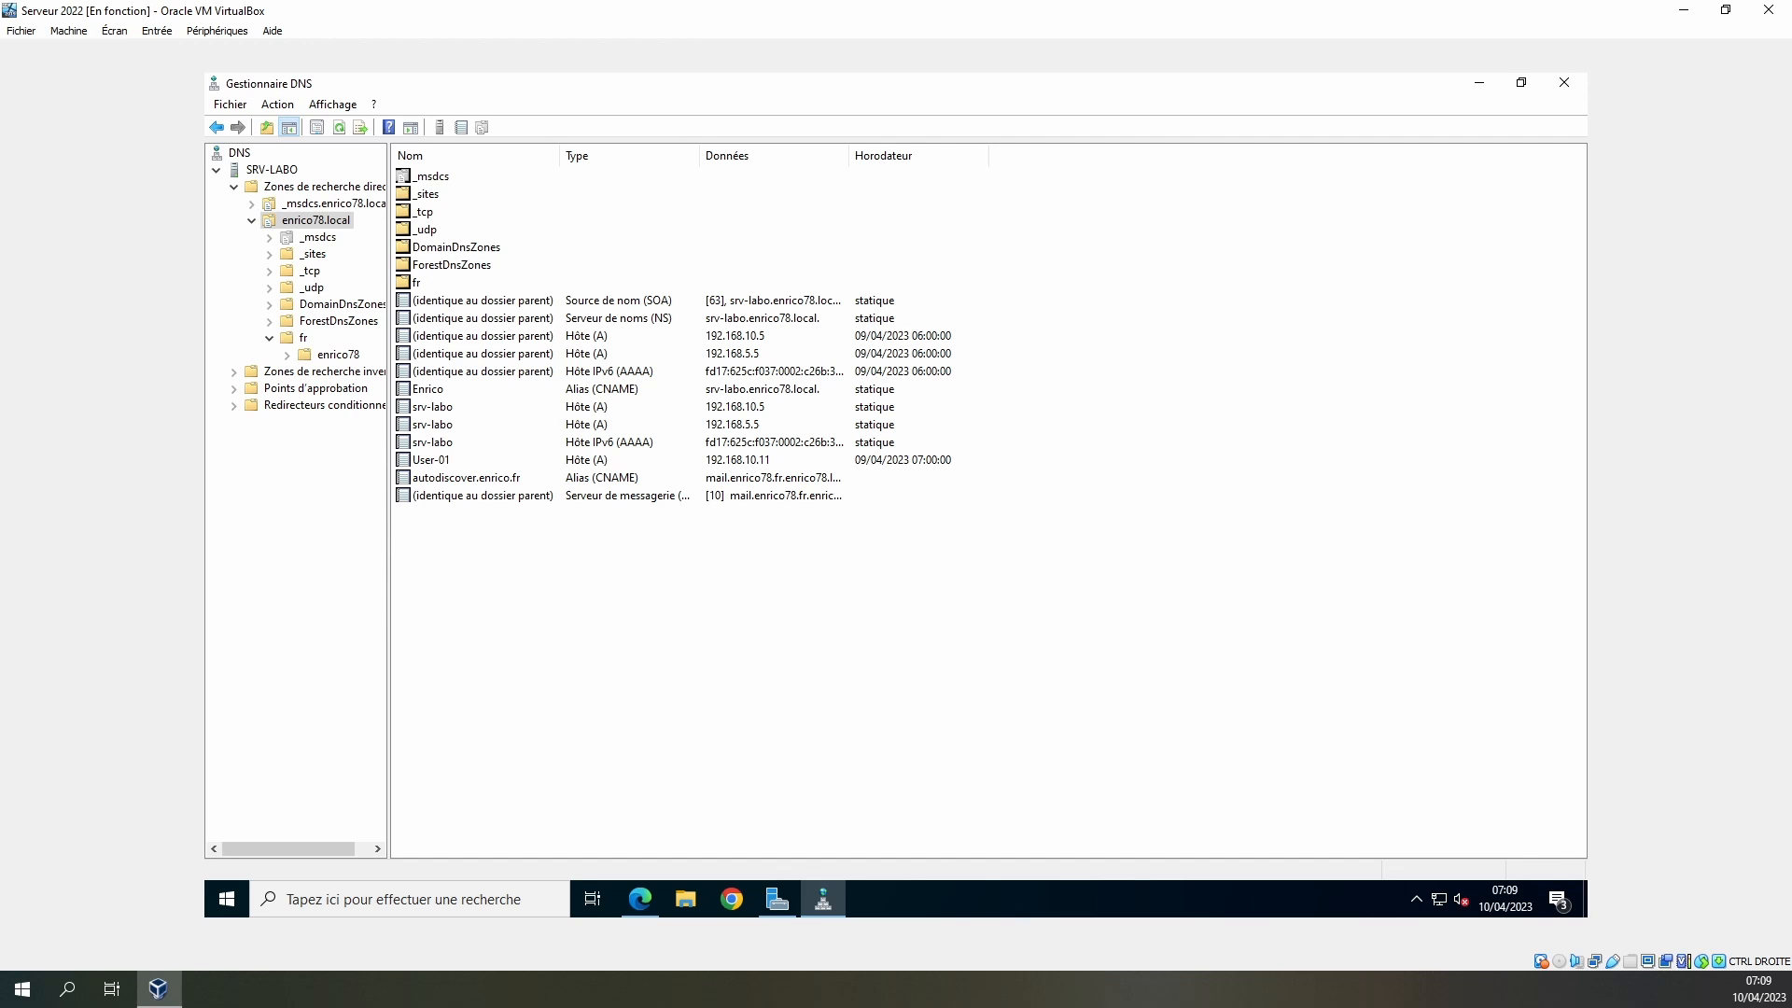
# Check the public MX records in PowerShell with resolve-dnsname -type mx enrico78.fr | ft -autosize
pyautogui.click(227, 905)
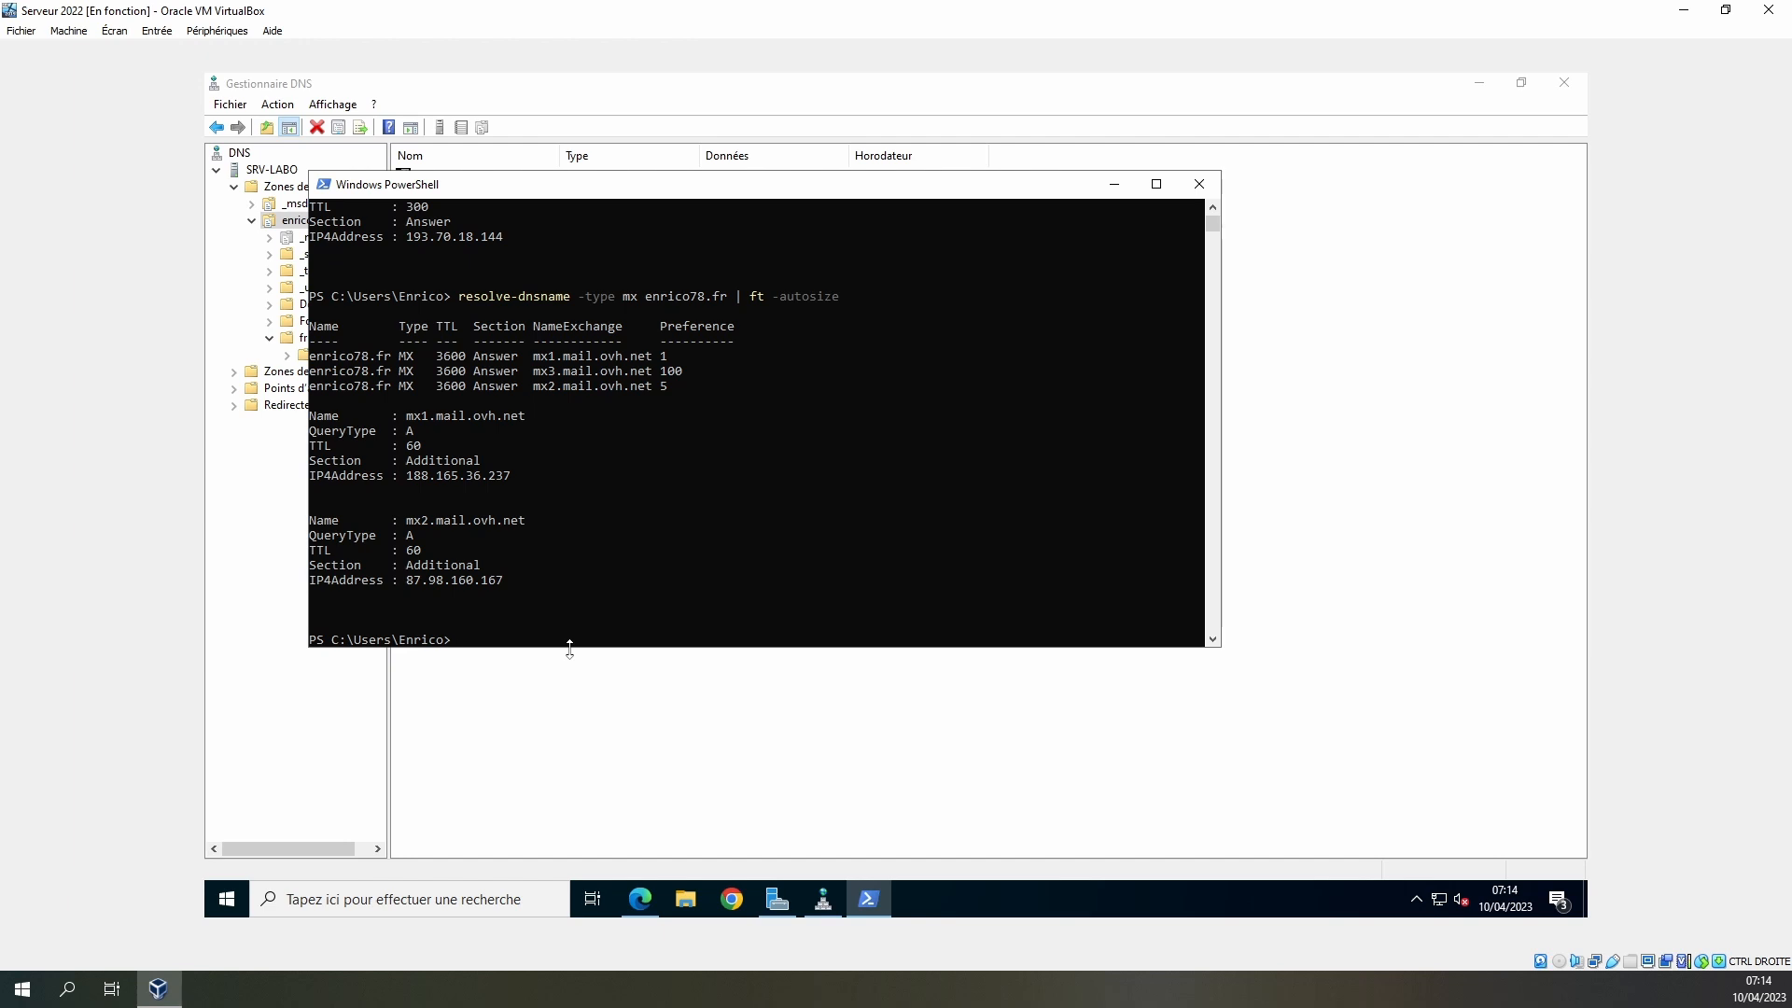
pyautogui.write('ut')
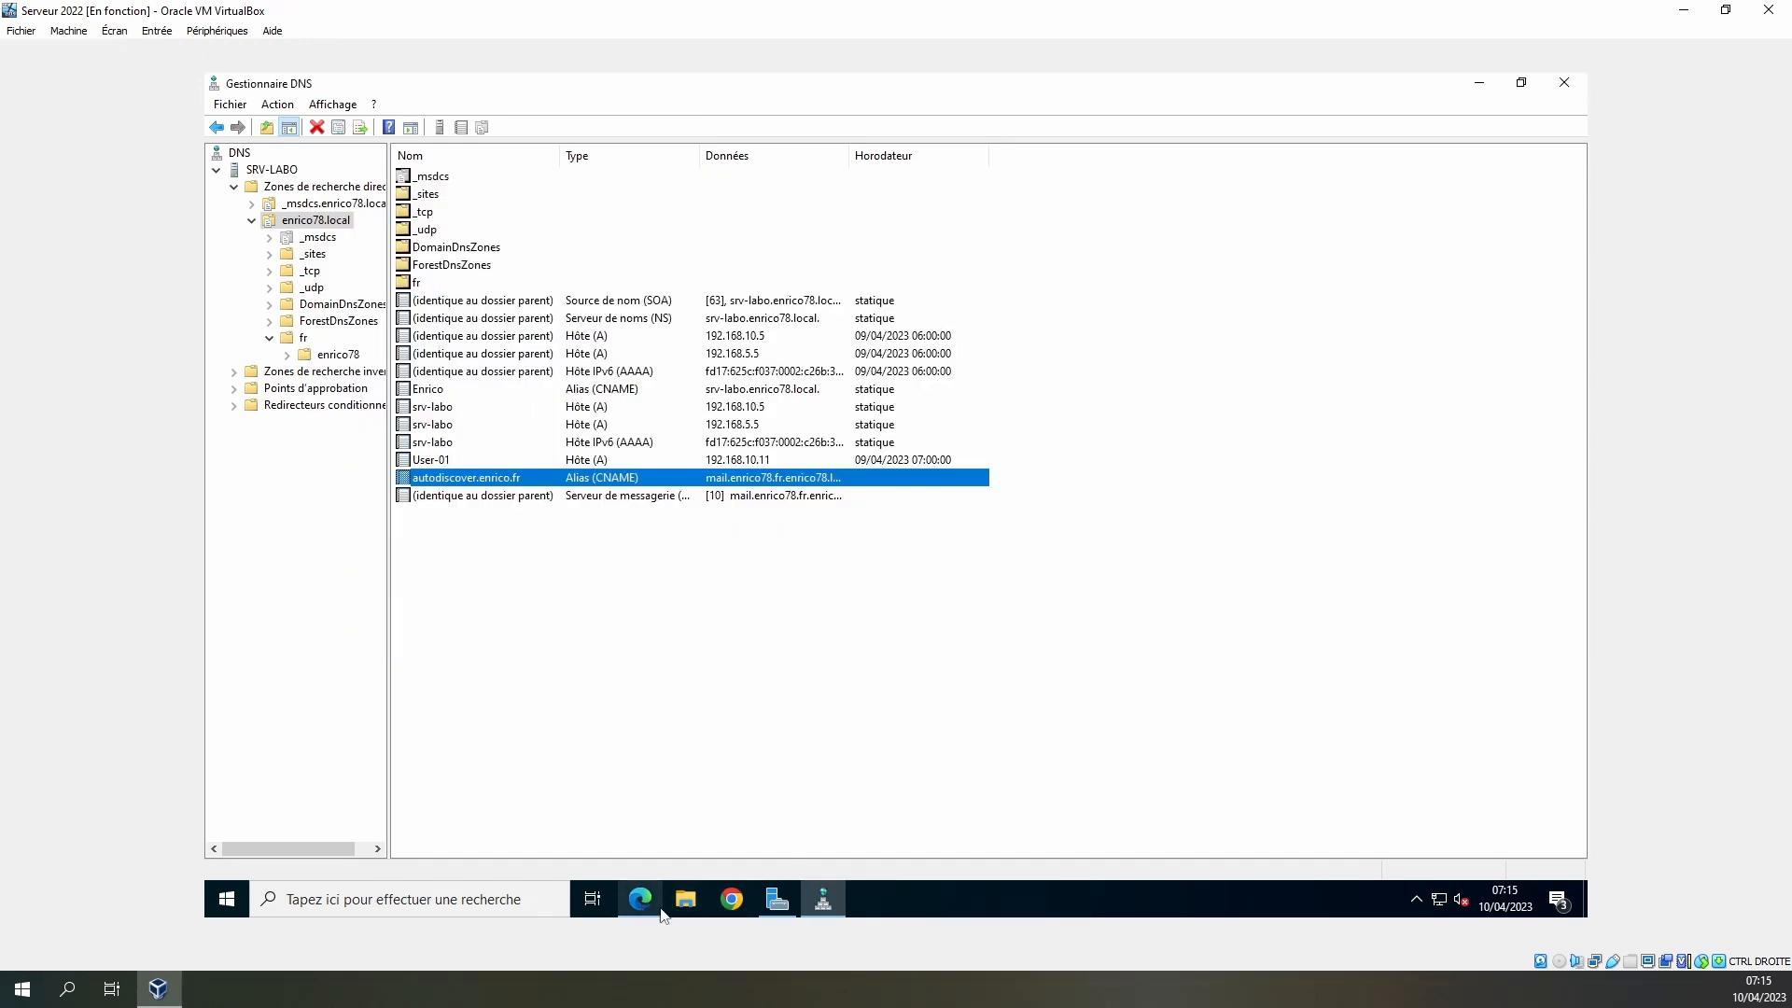
# Switch to File Explorer and open the Partage (P:) network drive on SRV-Labo
pyautogui.click(653, 907)
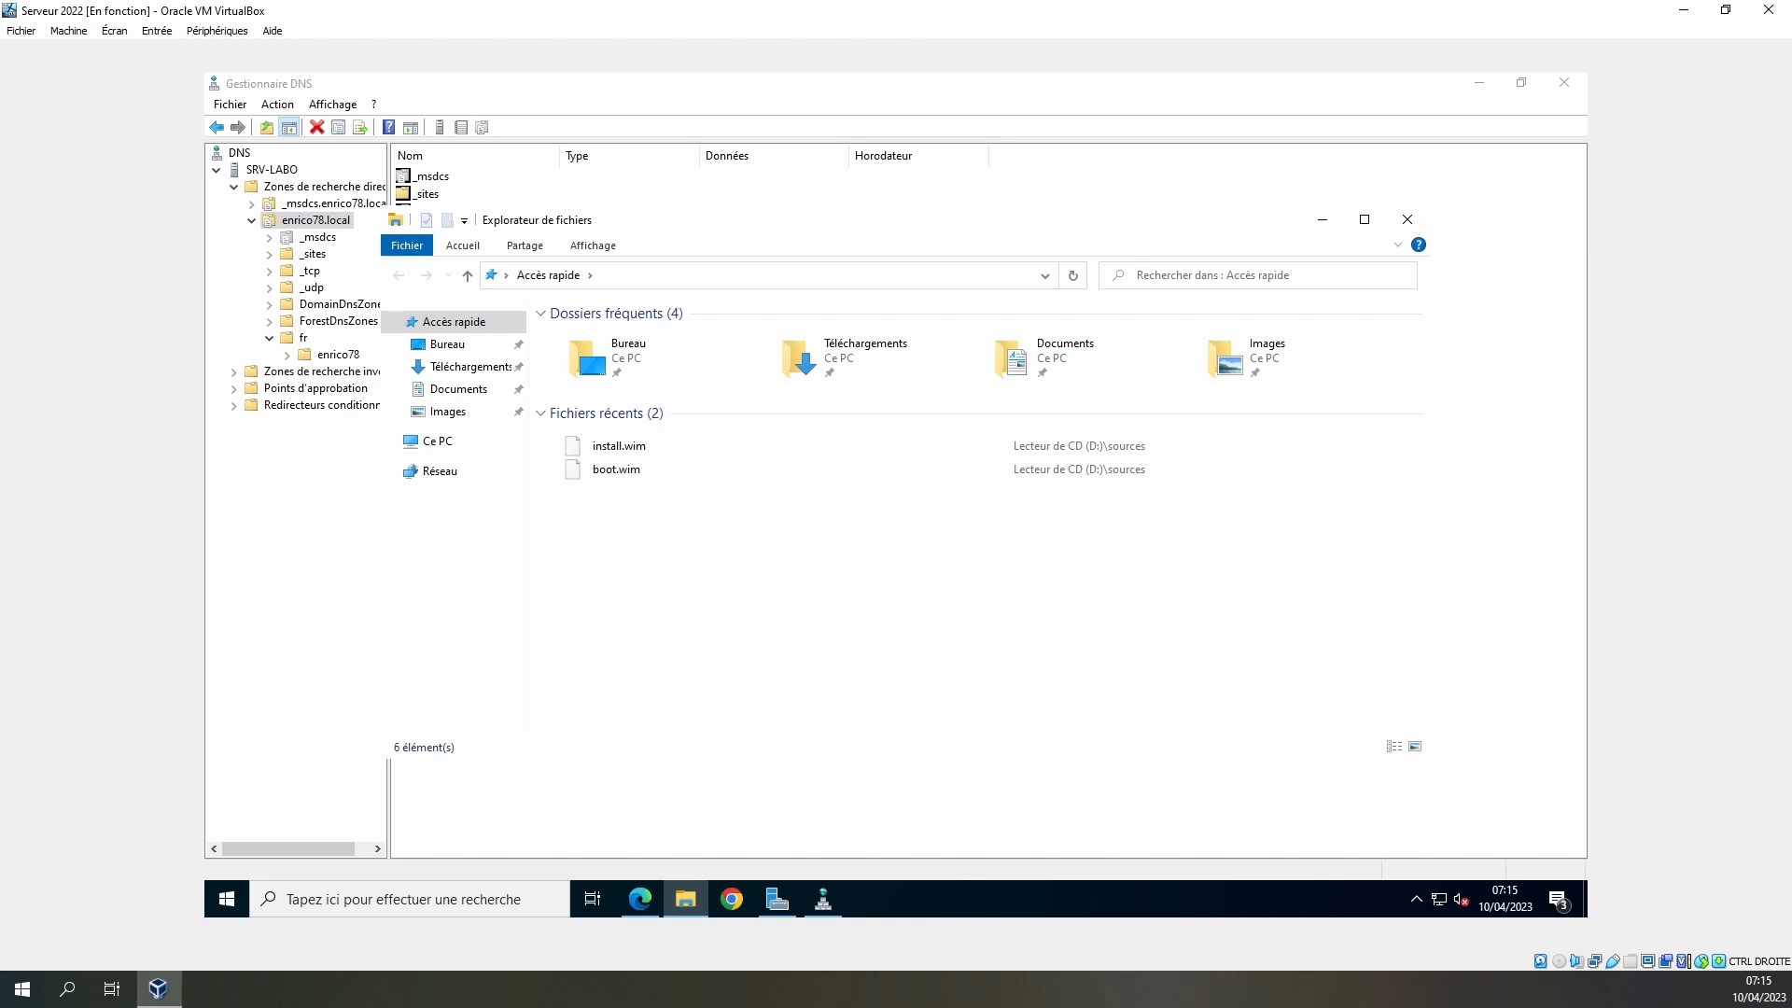
pyautogui.click(437, 442)
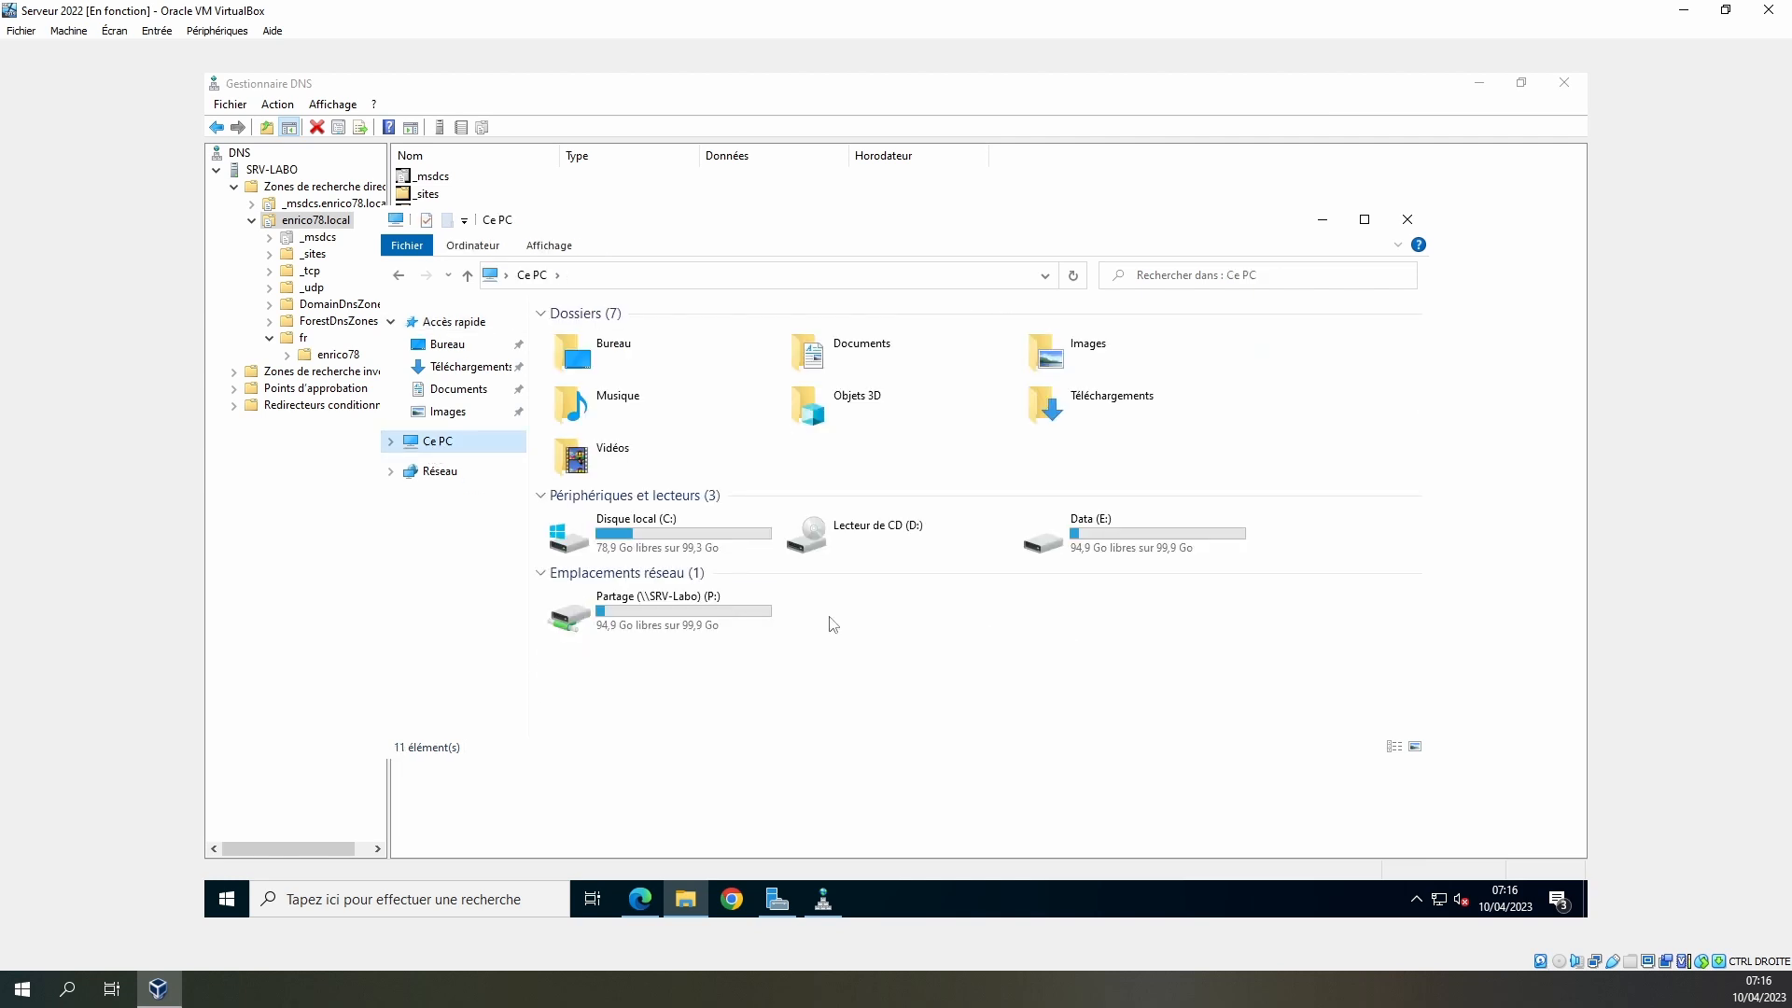
pyautogui.doubleClick(667, 613)
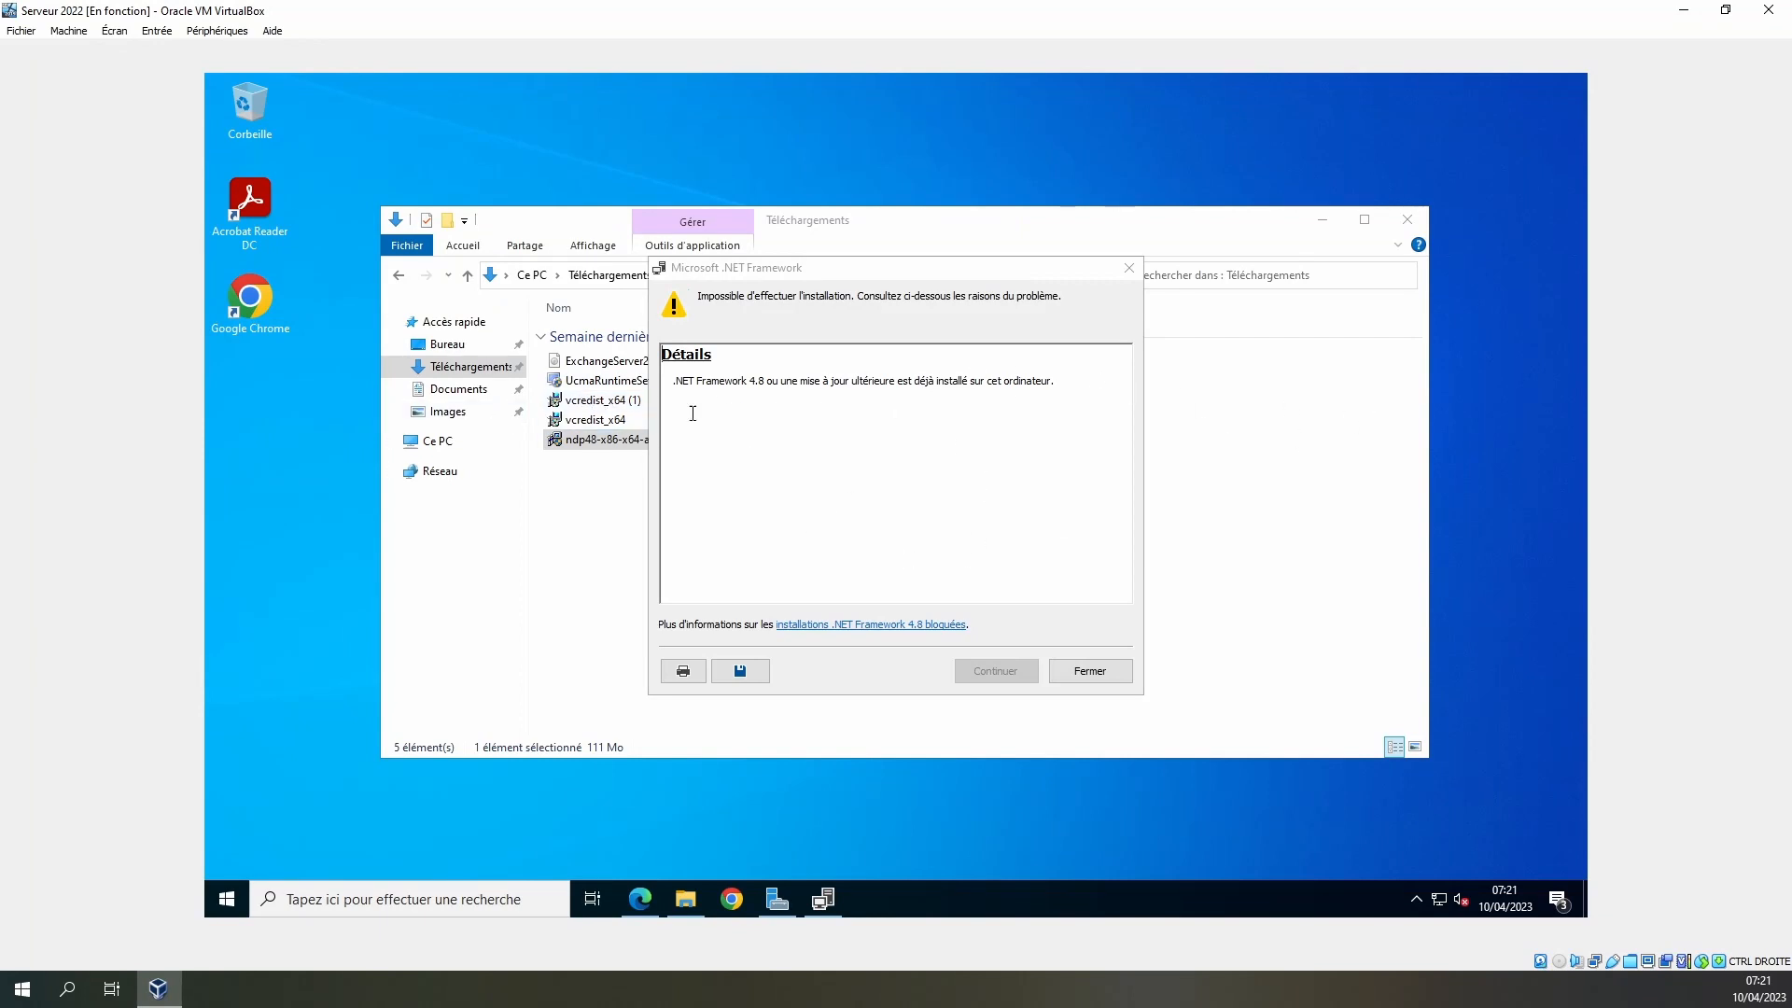
# Dismiss the .NET Framework setup and install Visual C++ 2012 Redistributable (x64) from vcredist_x64, accepting the licence and authorising the changes
pyautogui.click(1084, 677)
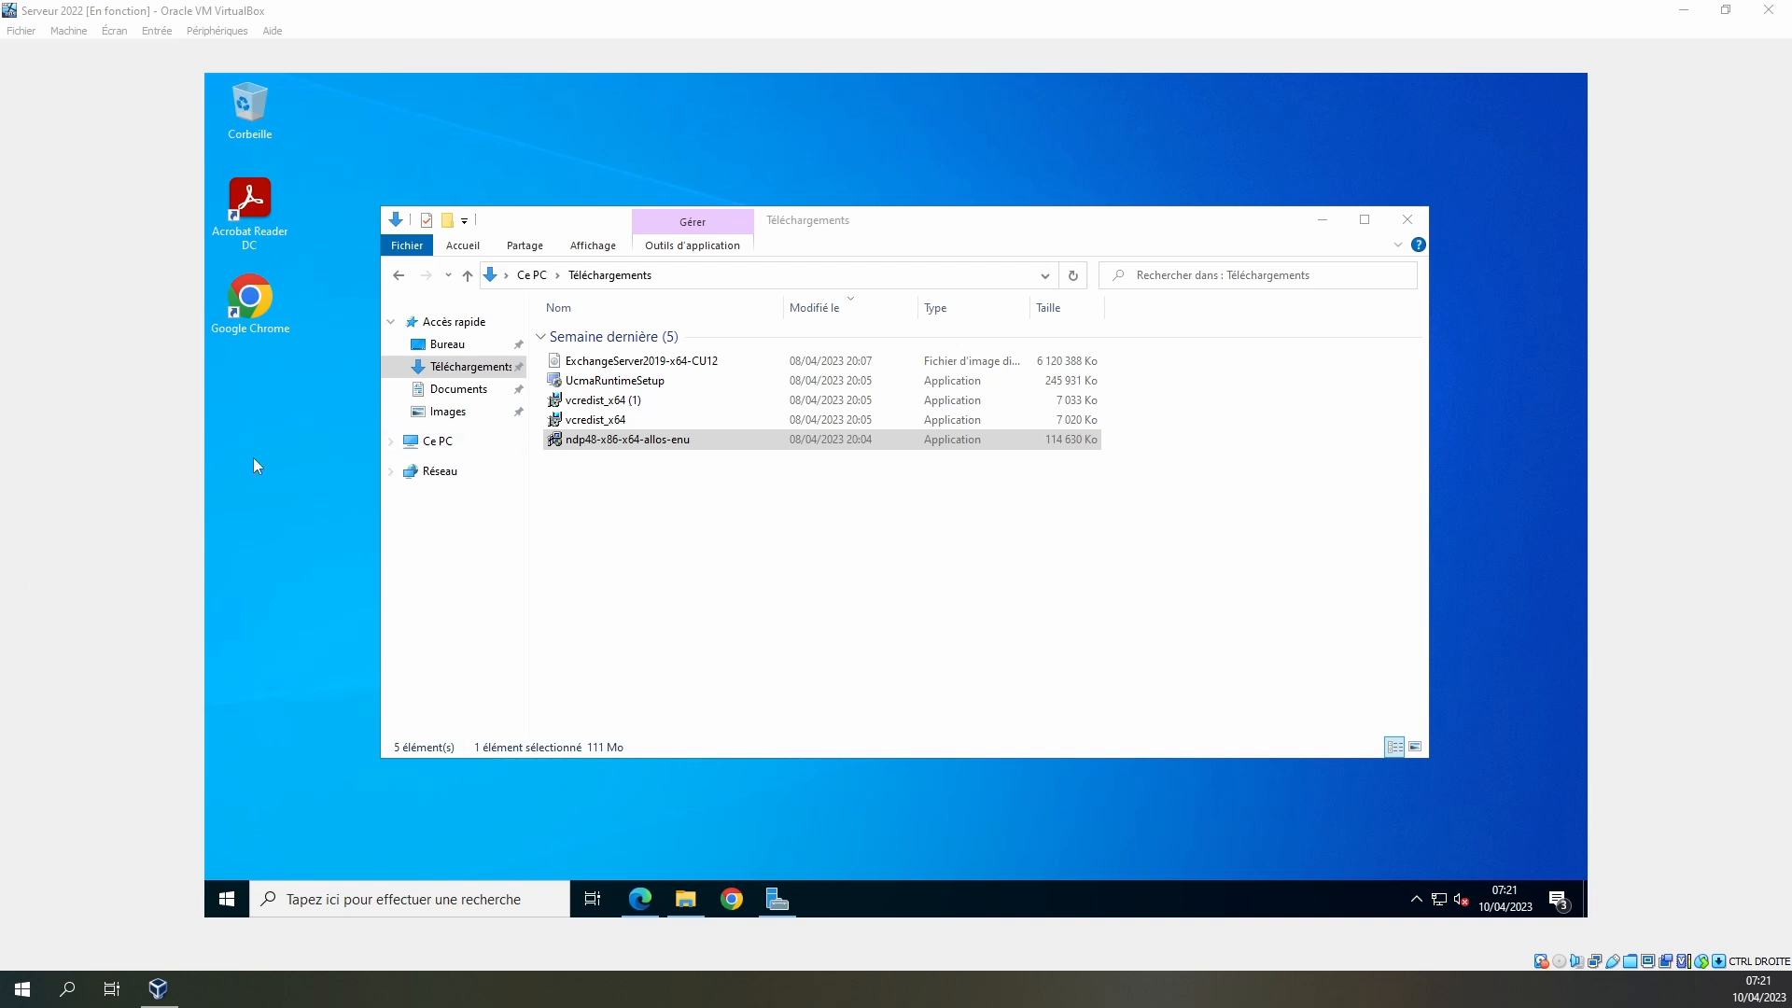
pyautogui.click(615, 420)
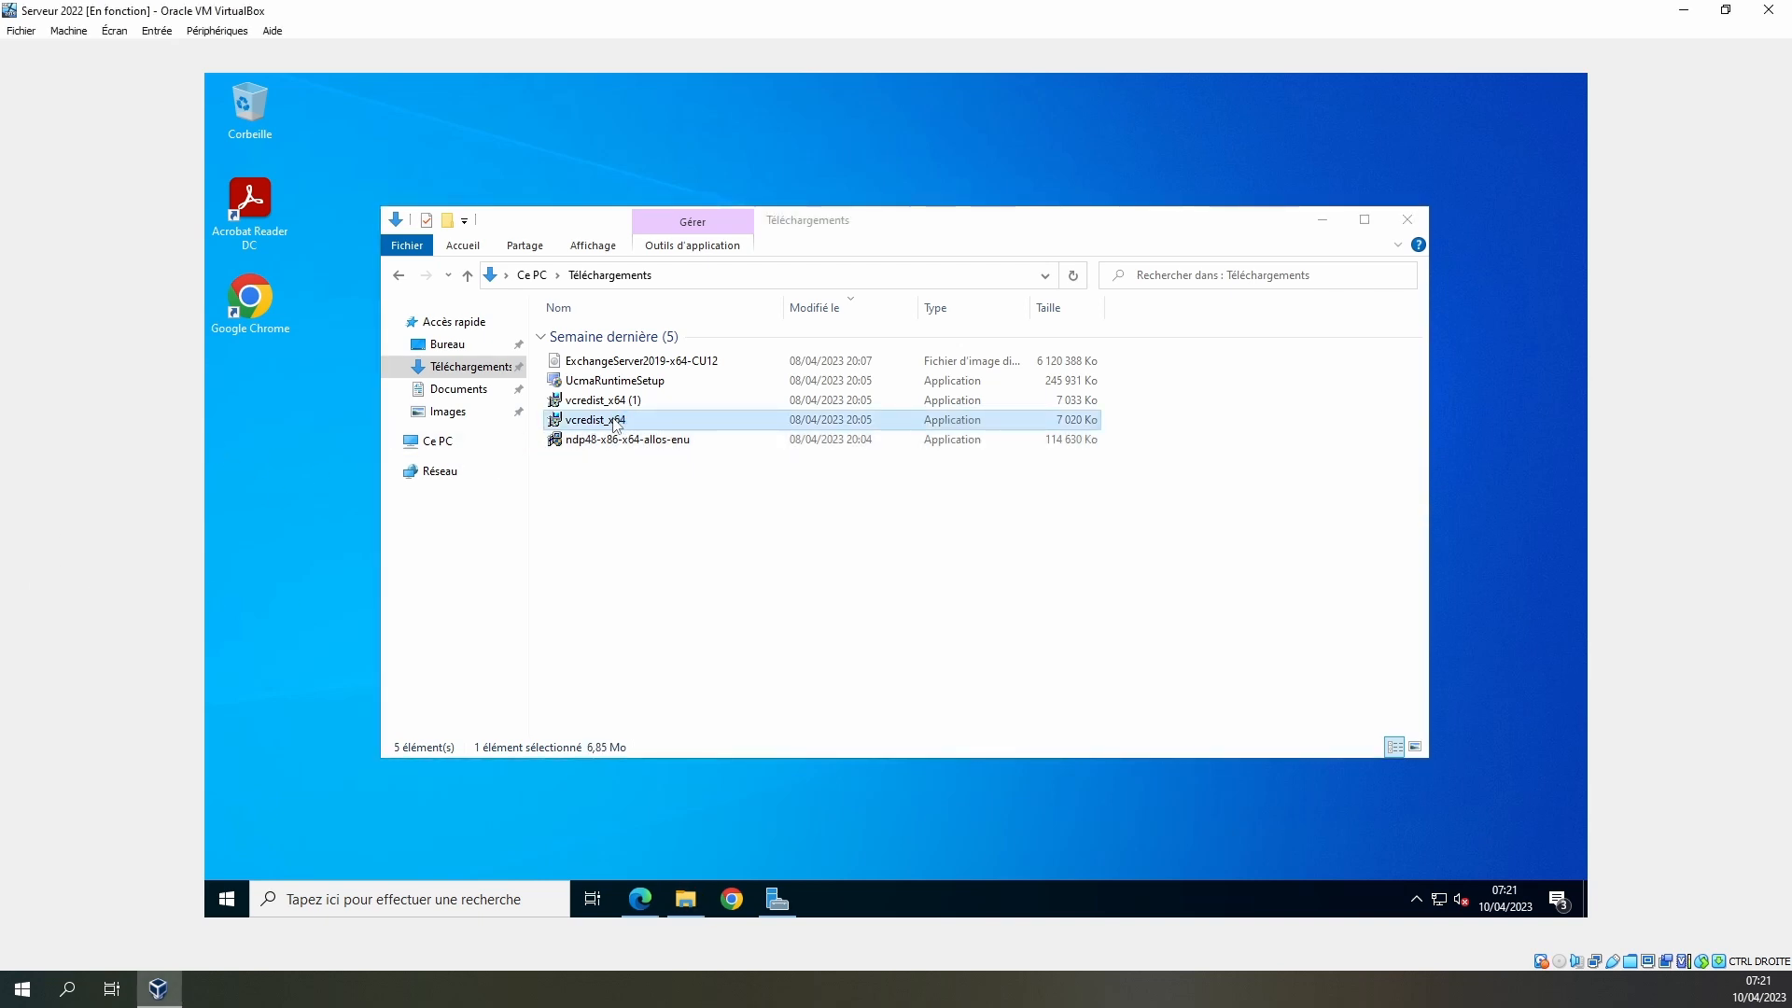
pyautogui.doubleClick(615, 421)
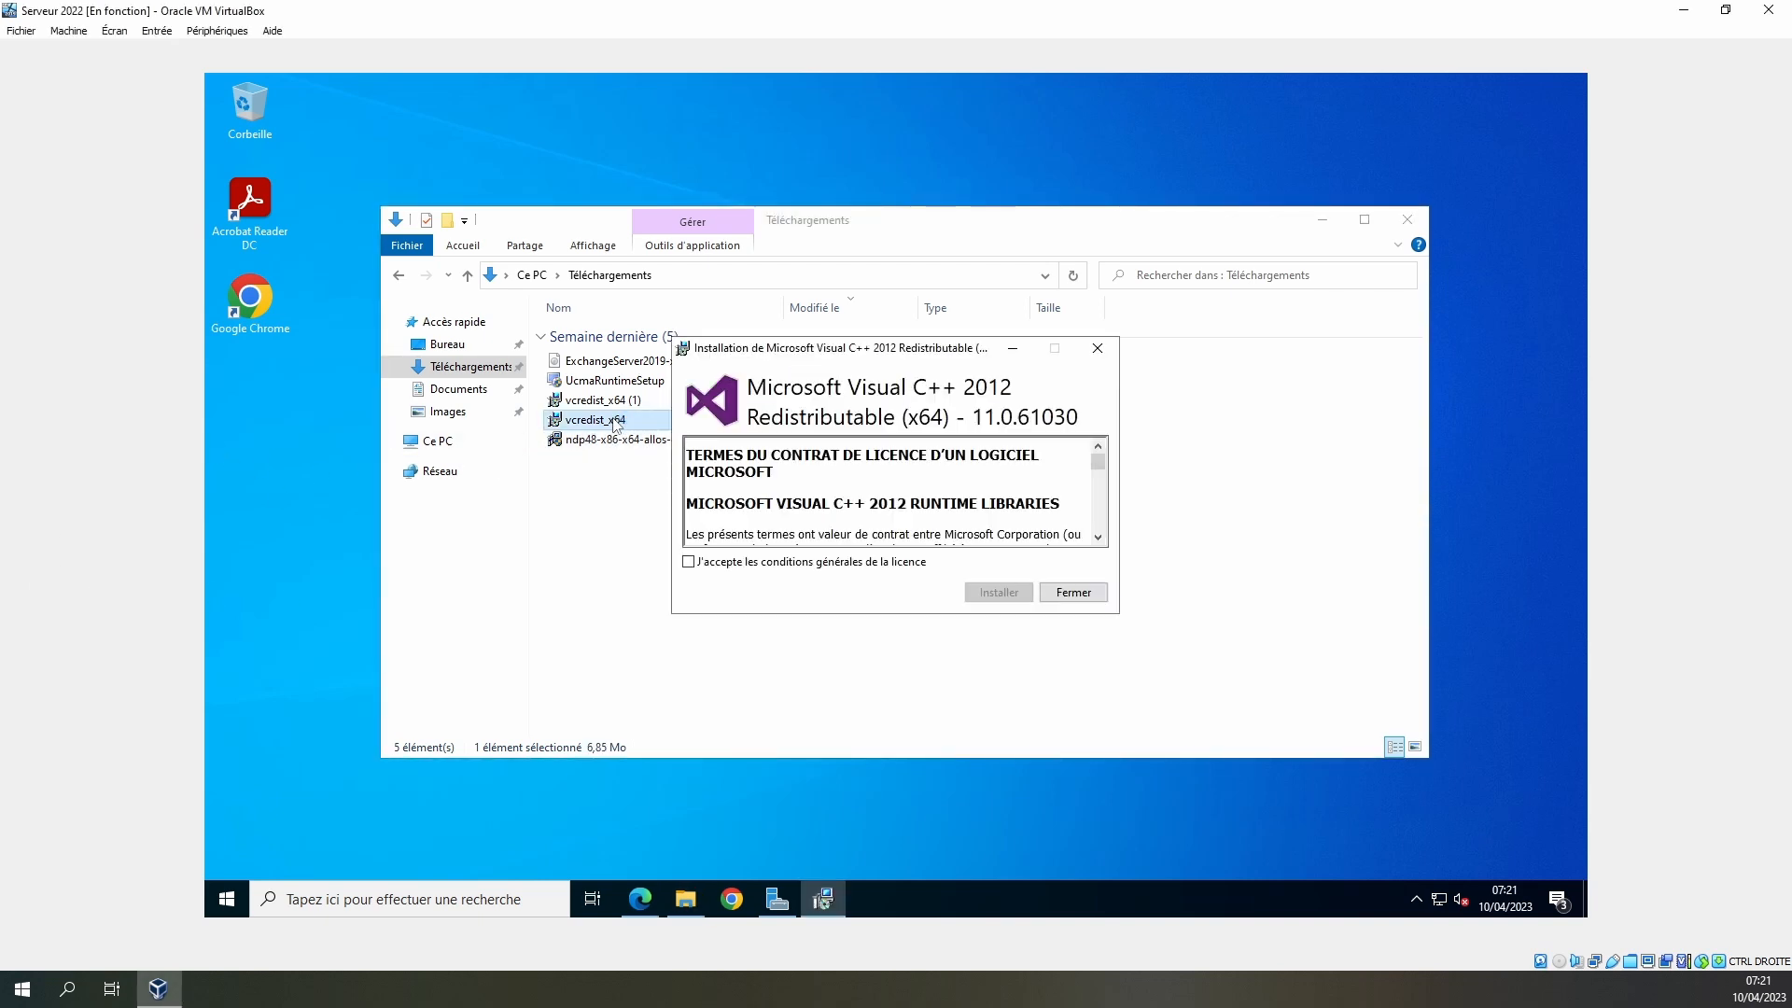
pyautogui.click(752, 560)
pyautogui.click(998, 594)
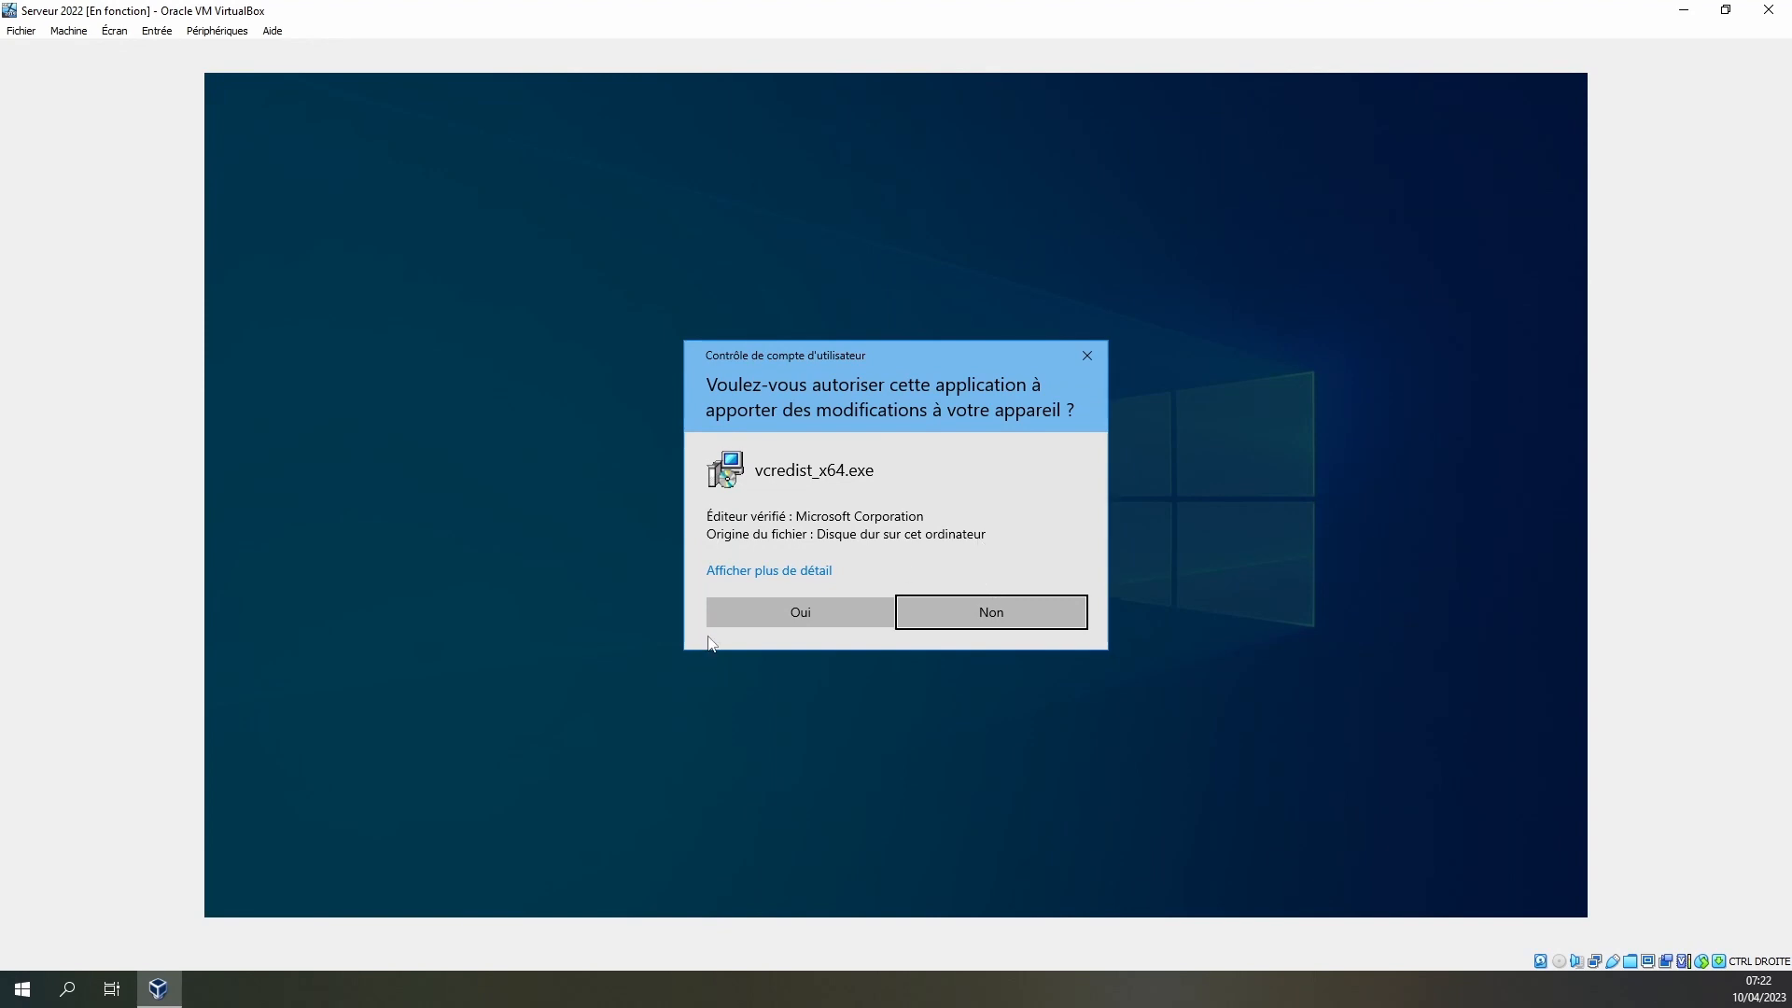
pyautogui.click(758, 603)
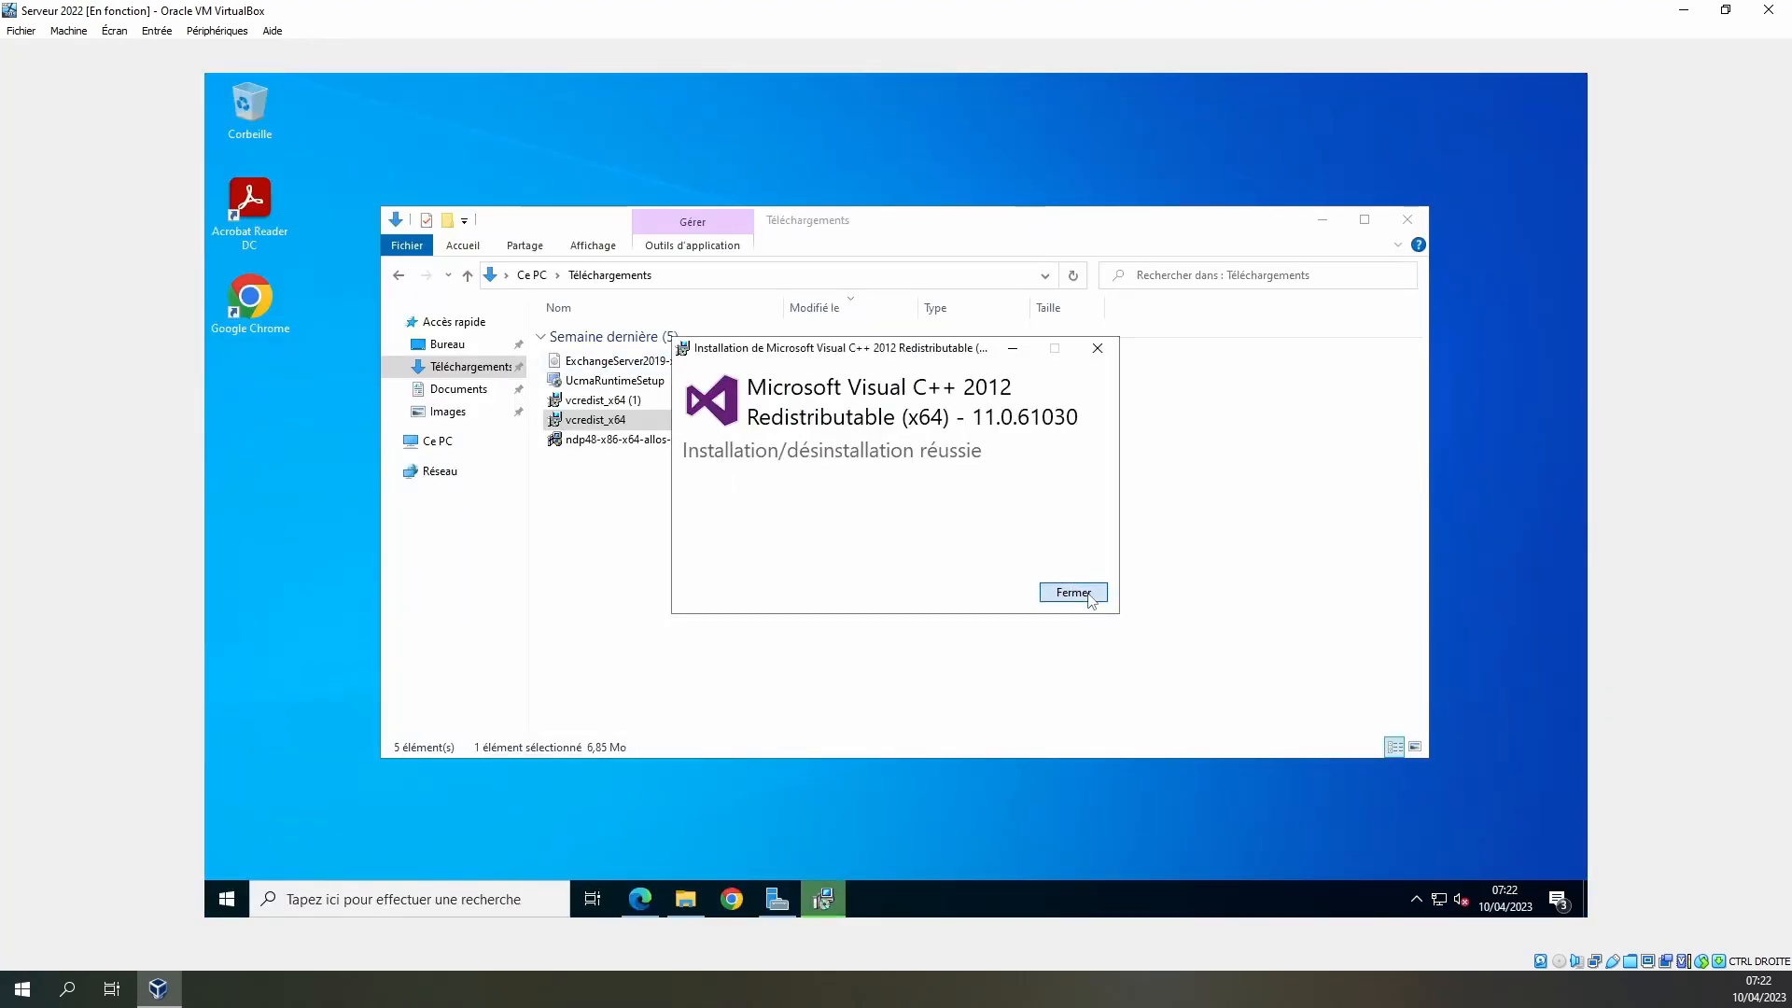
pyautogui.click(1073, 592)
# Install Visual C++ 2013 Redistributable (x64) from vcredist_x64 (1), accepting the licence terms and authorising the changes
pyautogui.click(593, 400)
pyautogui.doubleClick(586, 406)
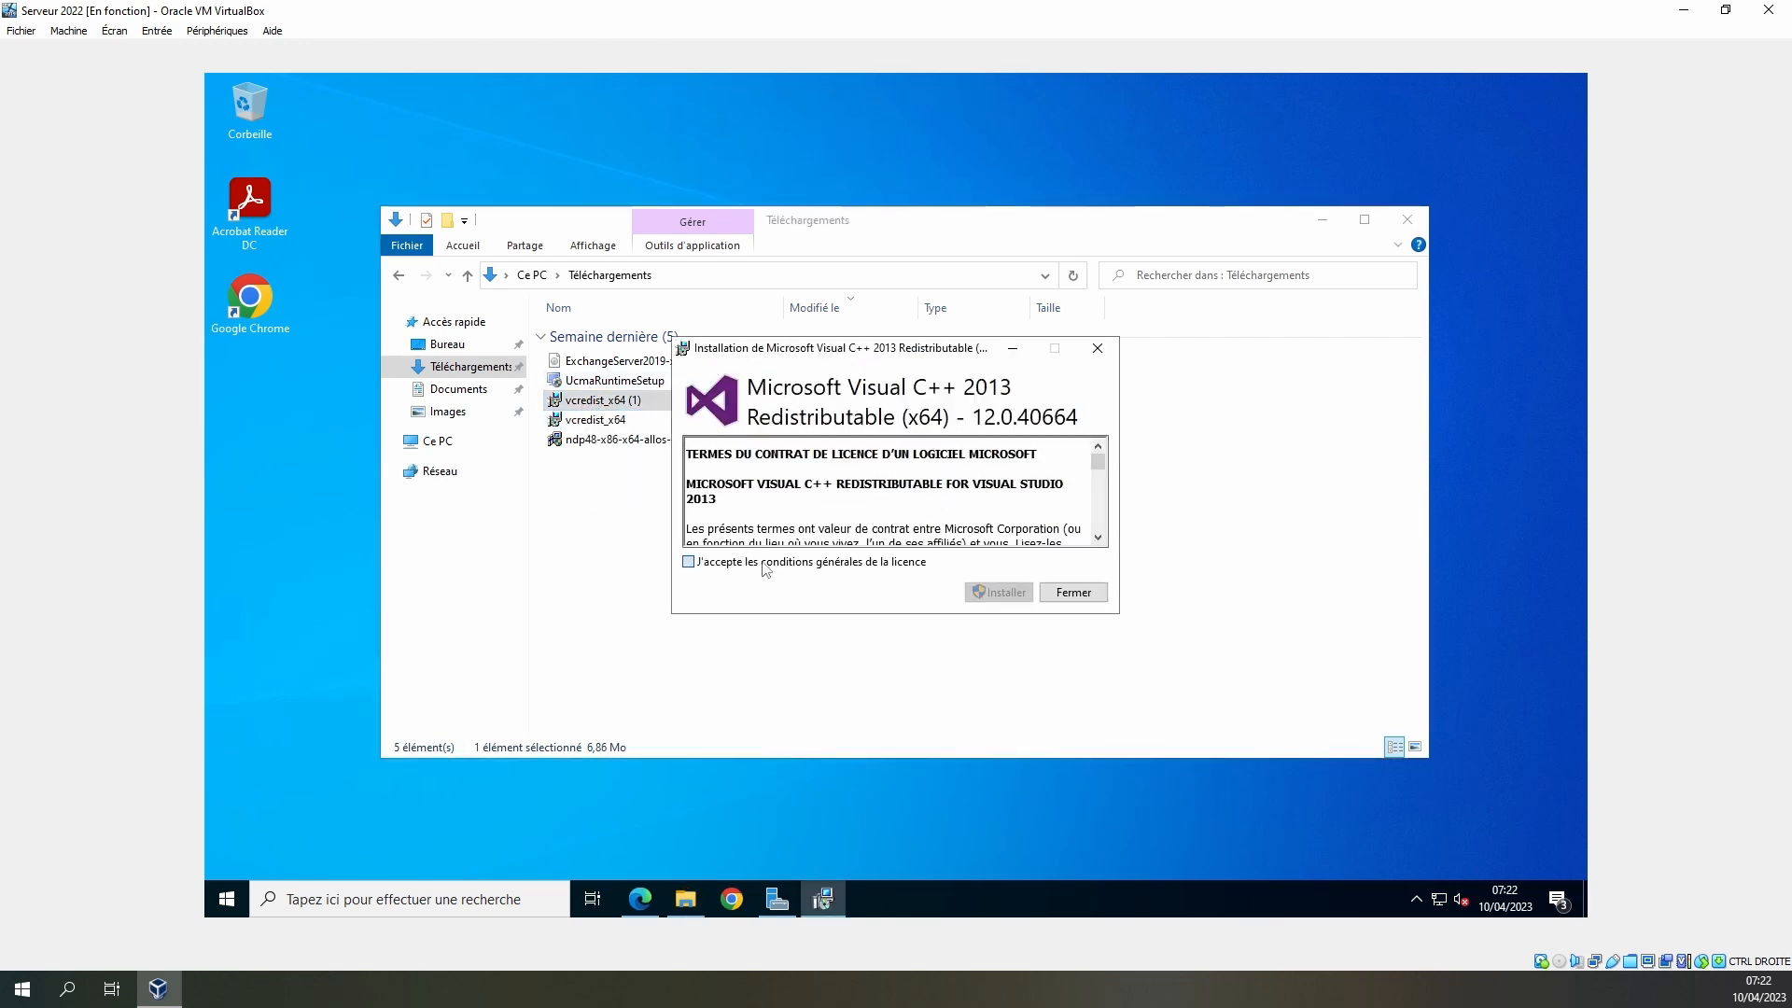
pyautogui.click(761, 561)
pyautogui.click(1004, 595)
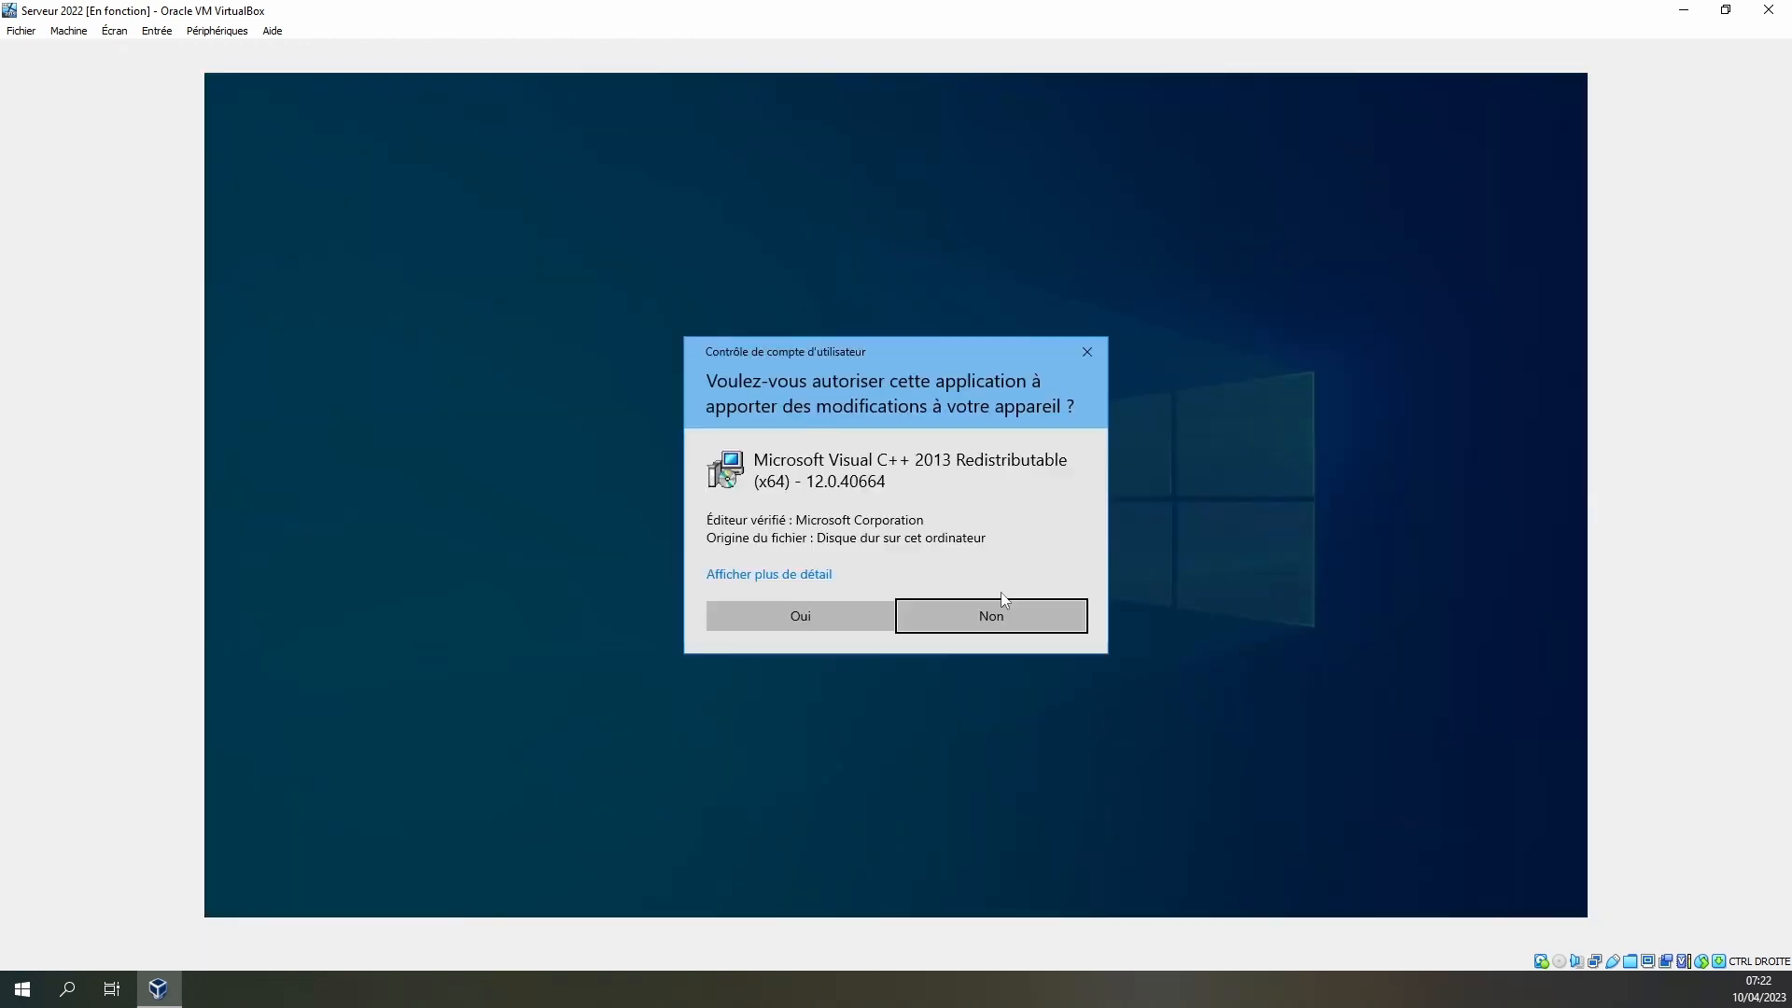
pyautogui.click(739, 618)
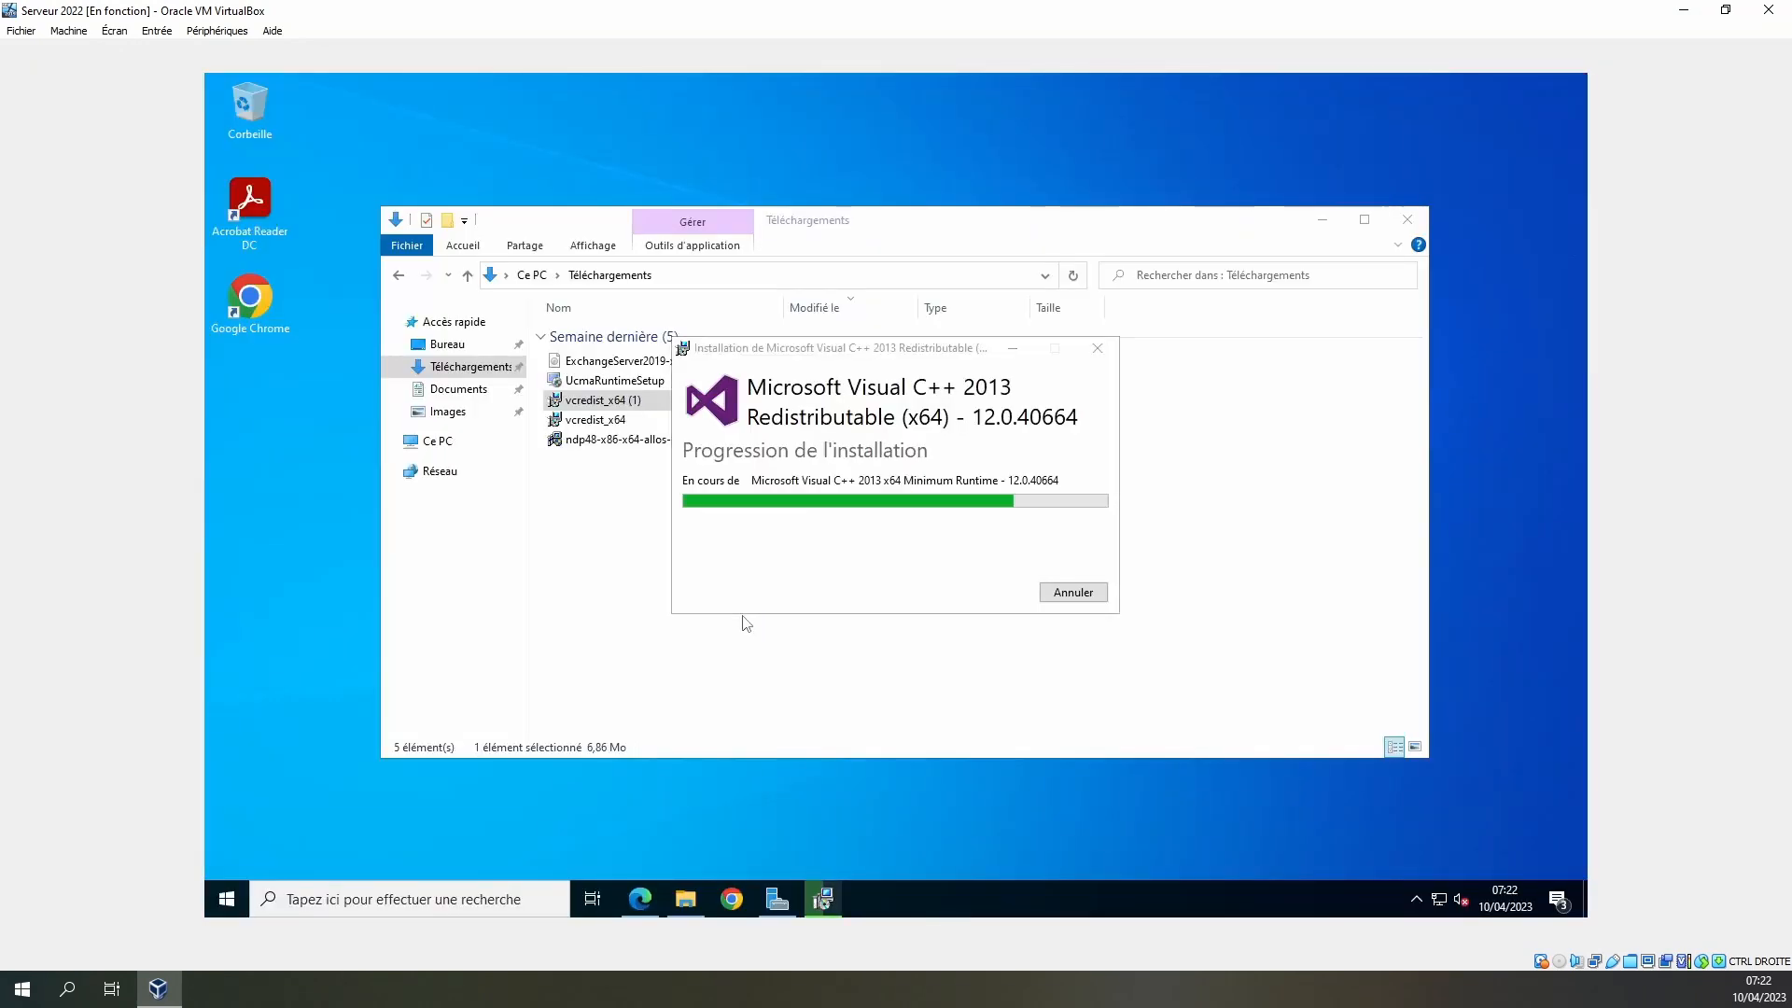
pyautogui.click(1090, 597)
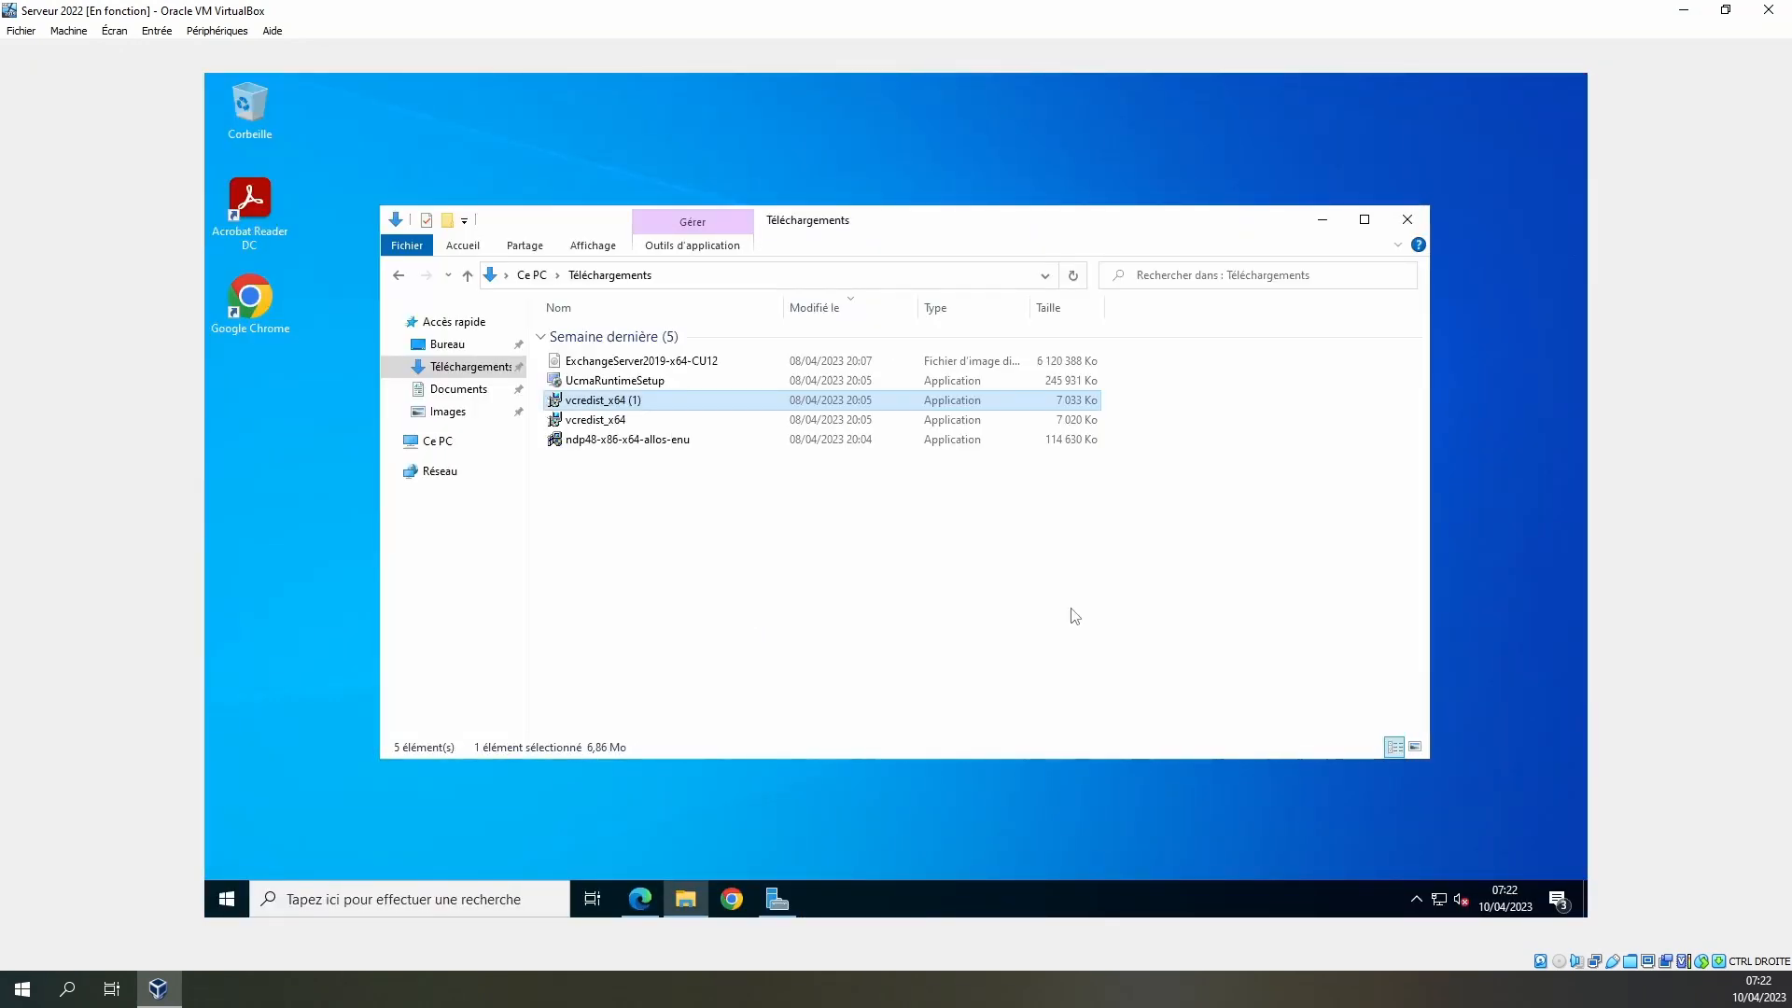
# Install the Unified Communications Managed API 4.0 Runtime from UcmaRuntimeSetup, authorising the changes and accepting the licence
pyautogui.doubleClick(612, 382)
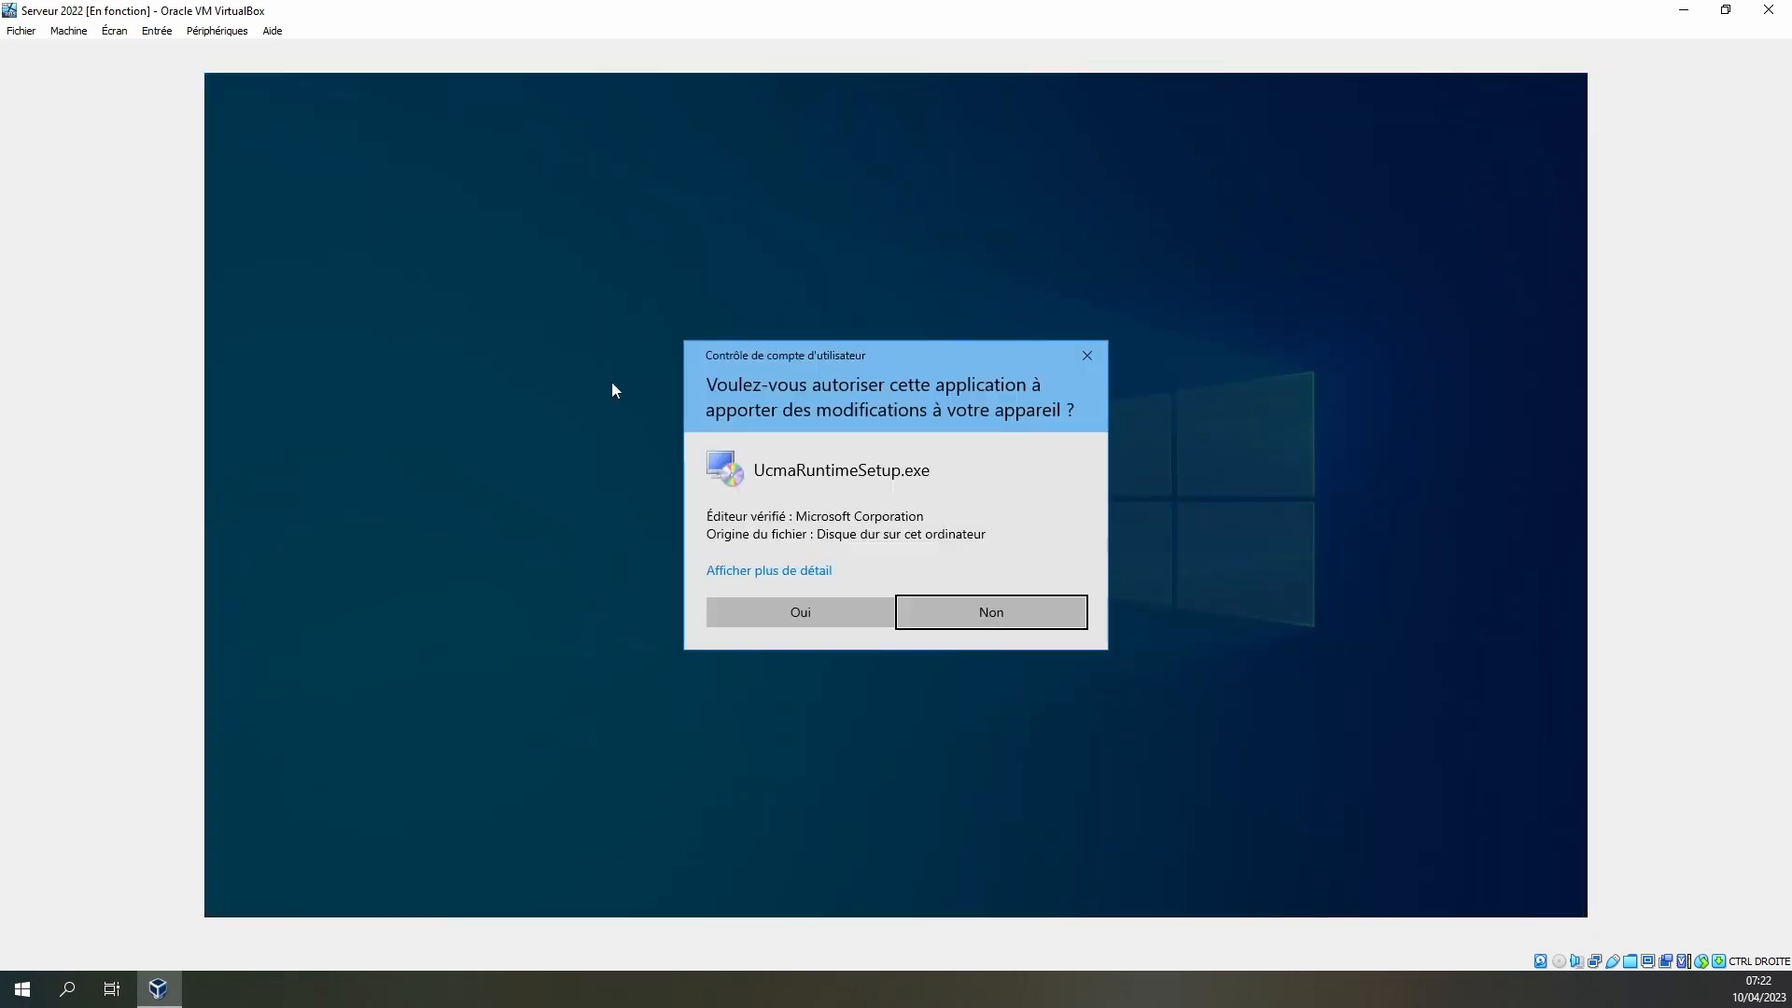
pyautogui.click(808, 612)
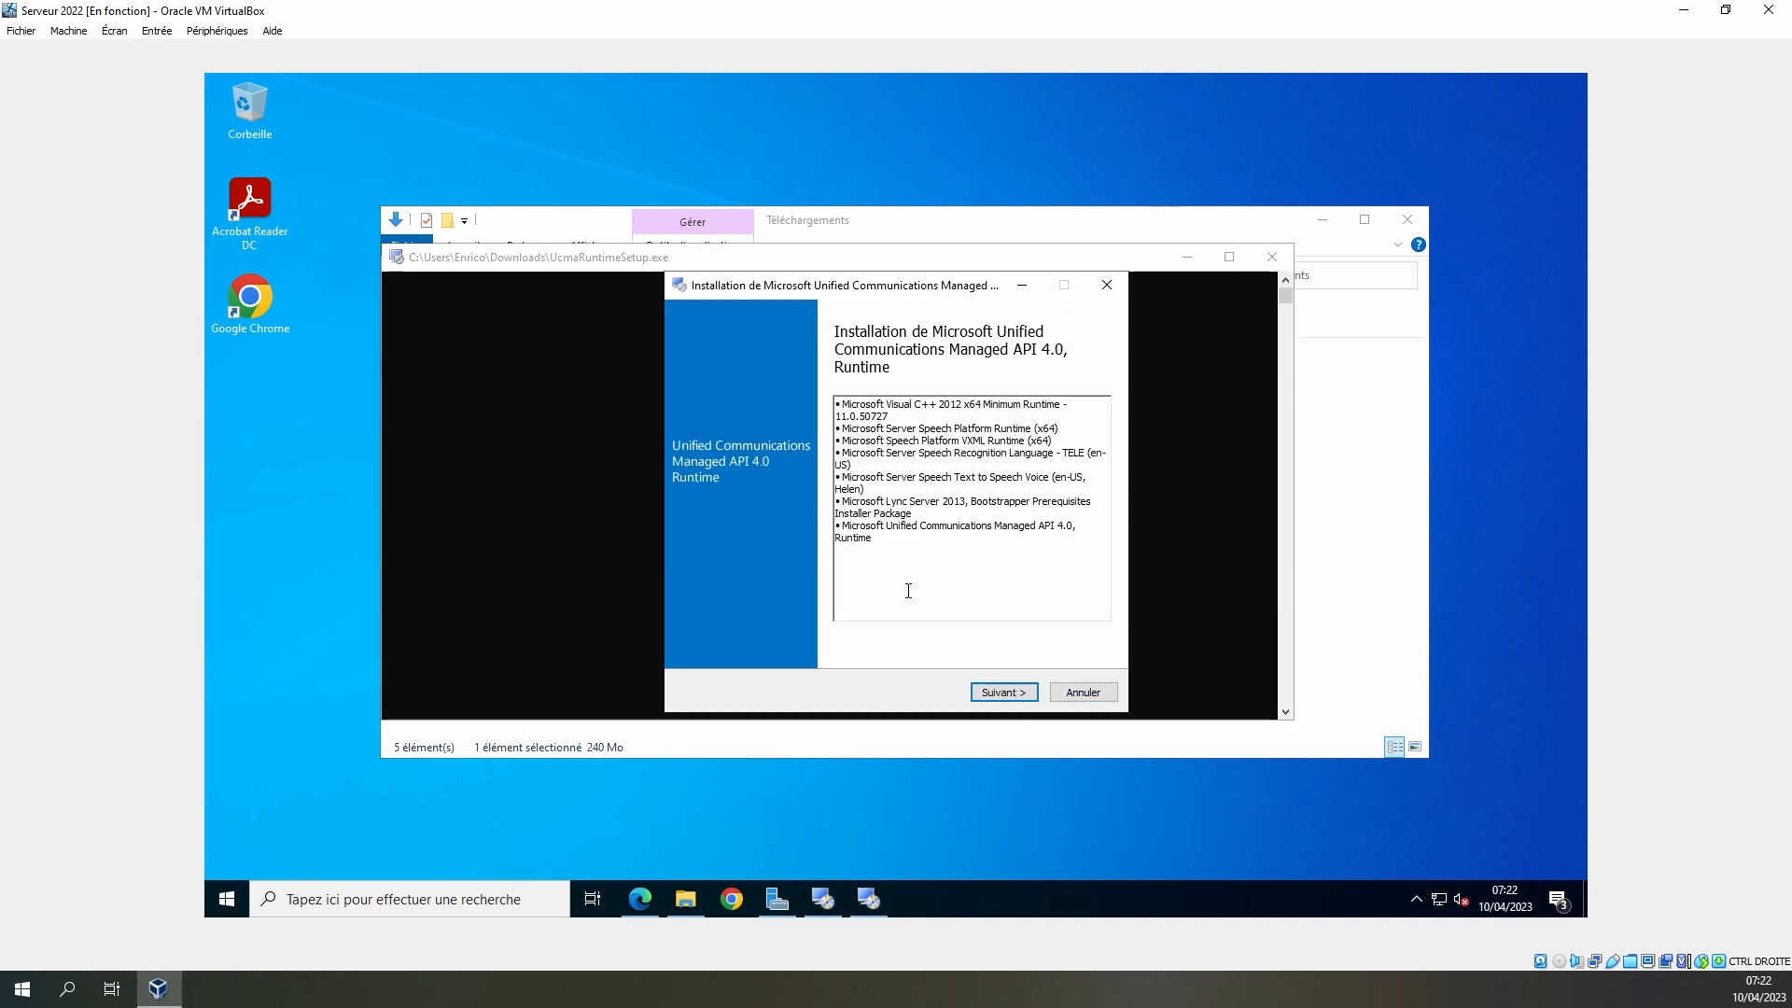
pyautogui.click(1004, 693)
pyautogui.click(711, 538)
pyautogui.click(1006, 696)
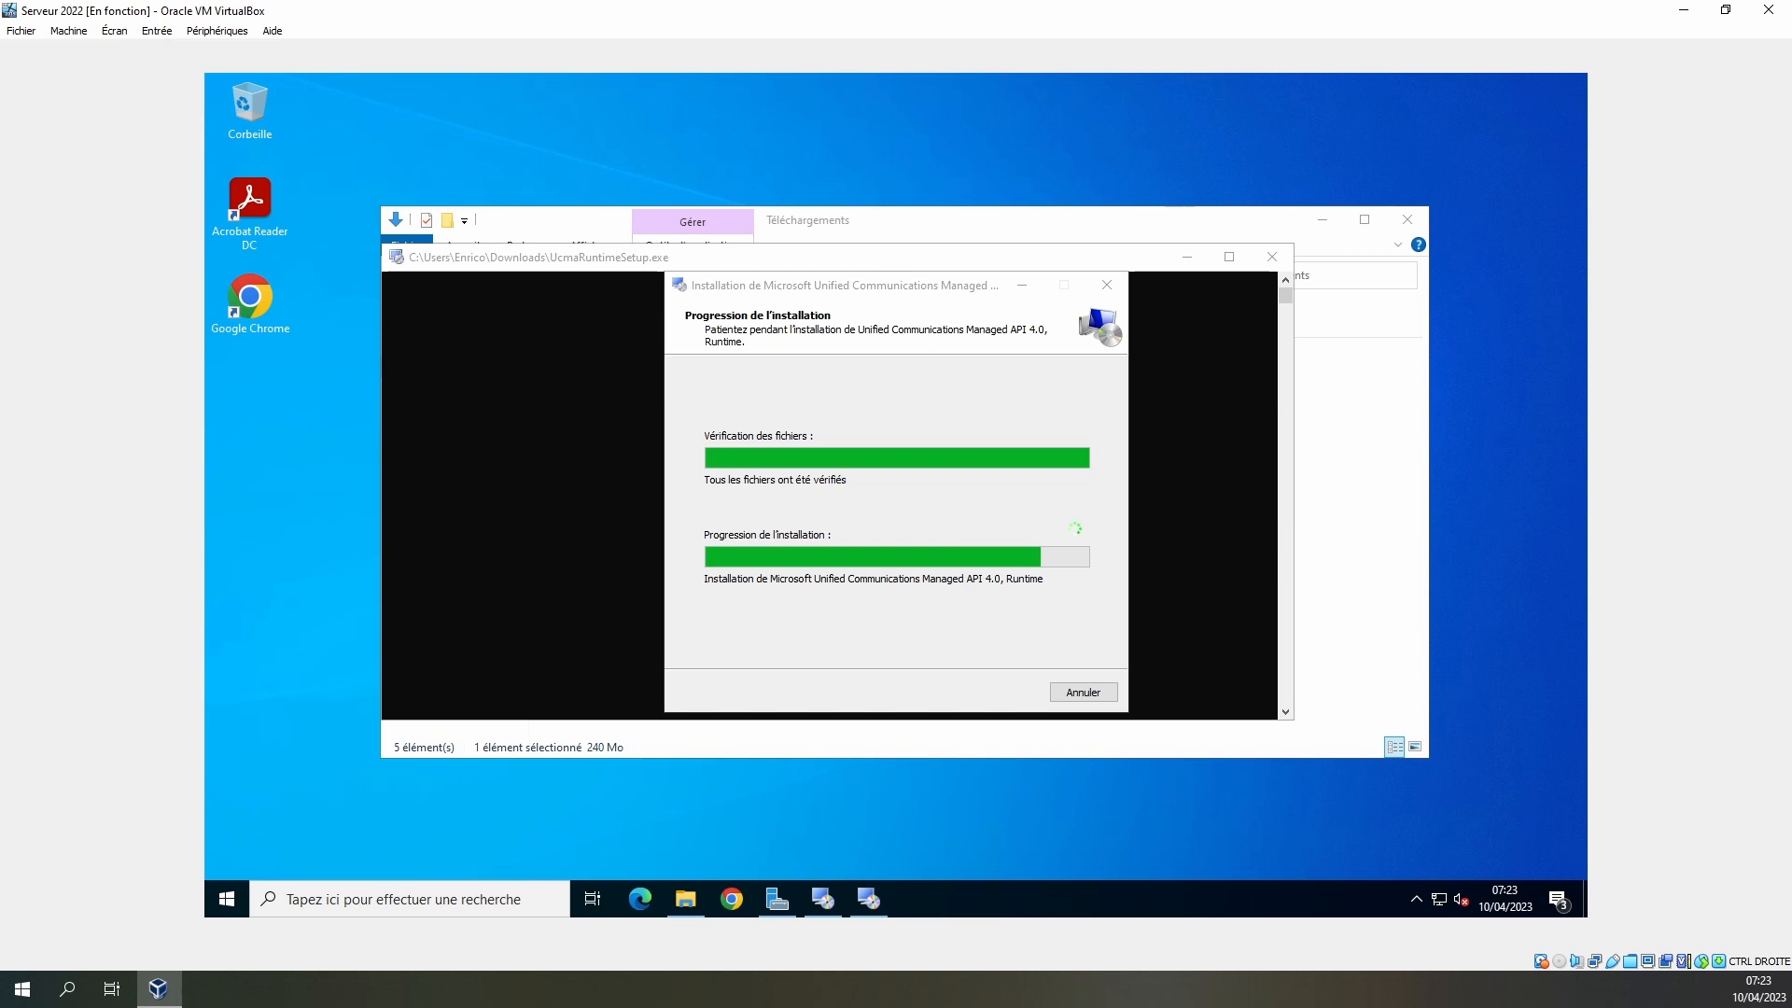
pyautogui.click(1083, 692)
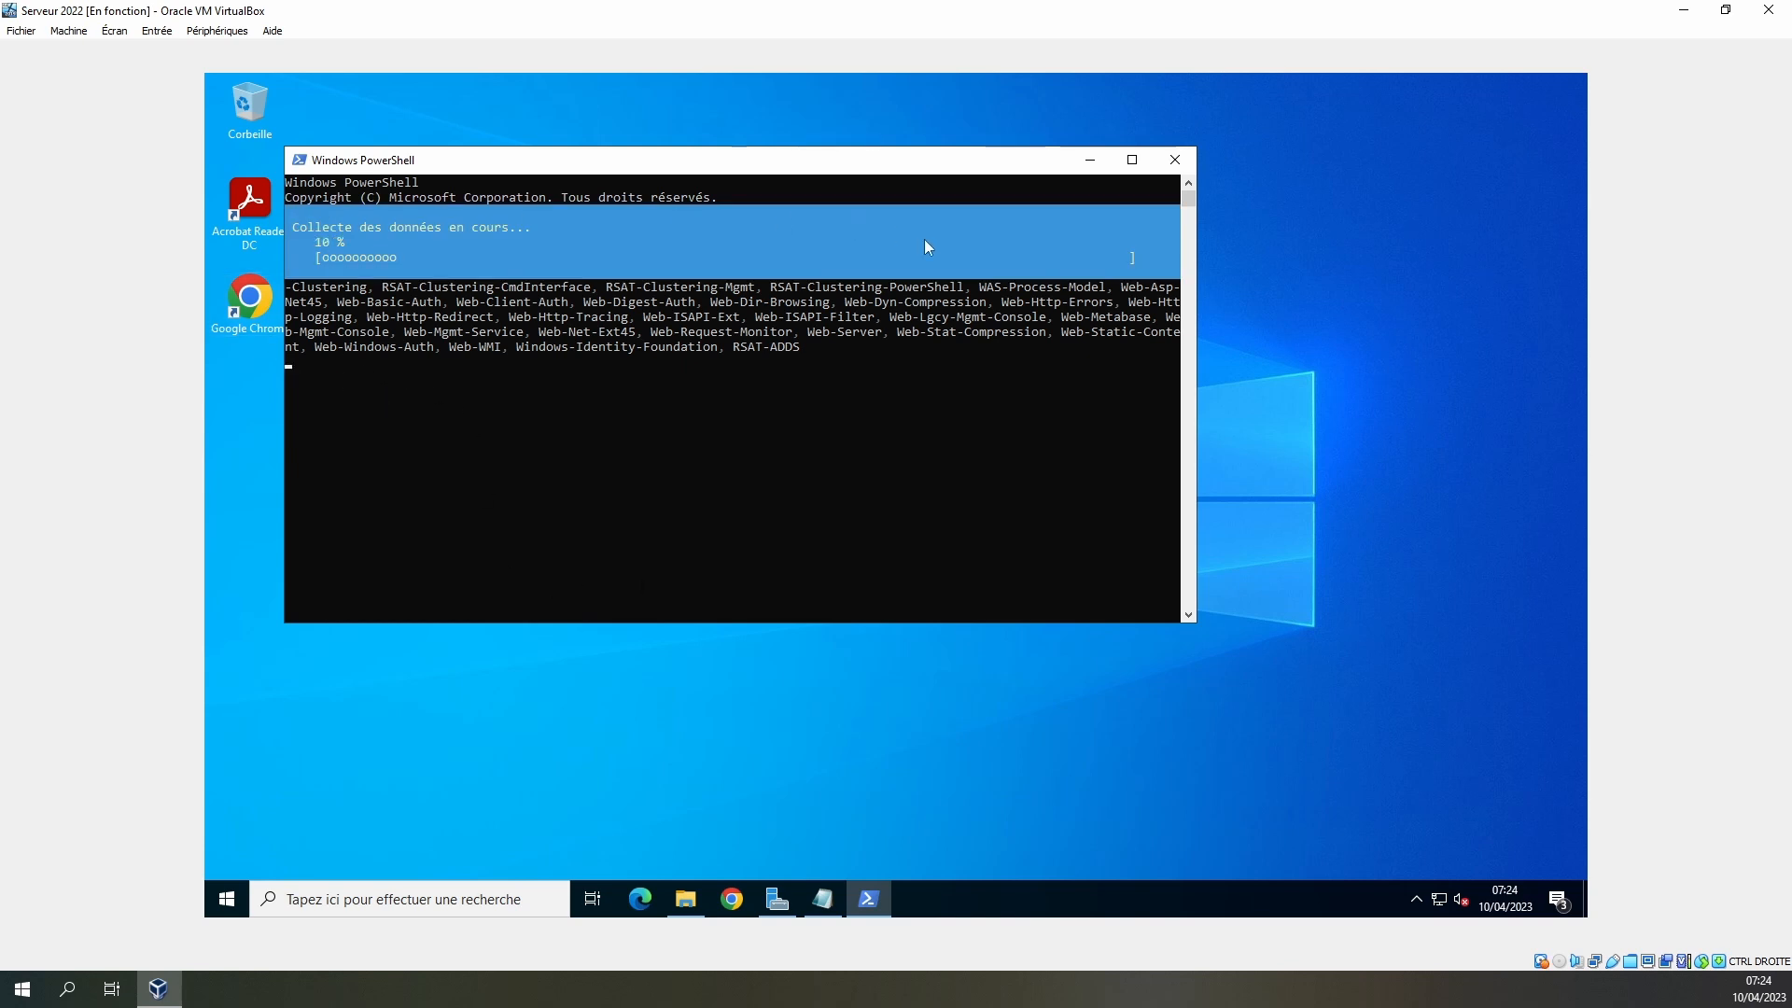
# Run Install-WindowsFeature in PowerShell as administrator with the Exchange feature list, from Server-Media-Foundation to RSAT-ADDS, and close the console
pyautogui.click(1178, 153)
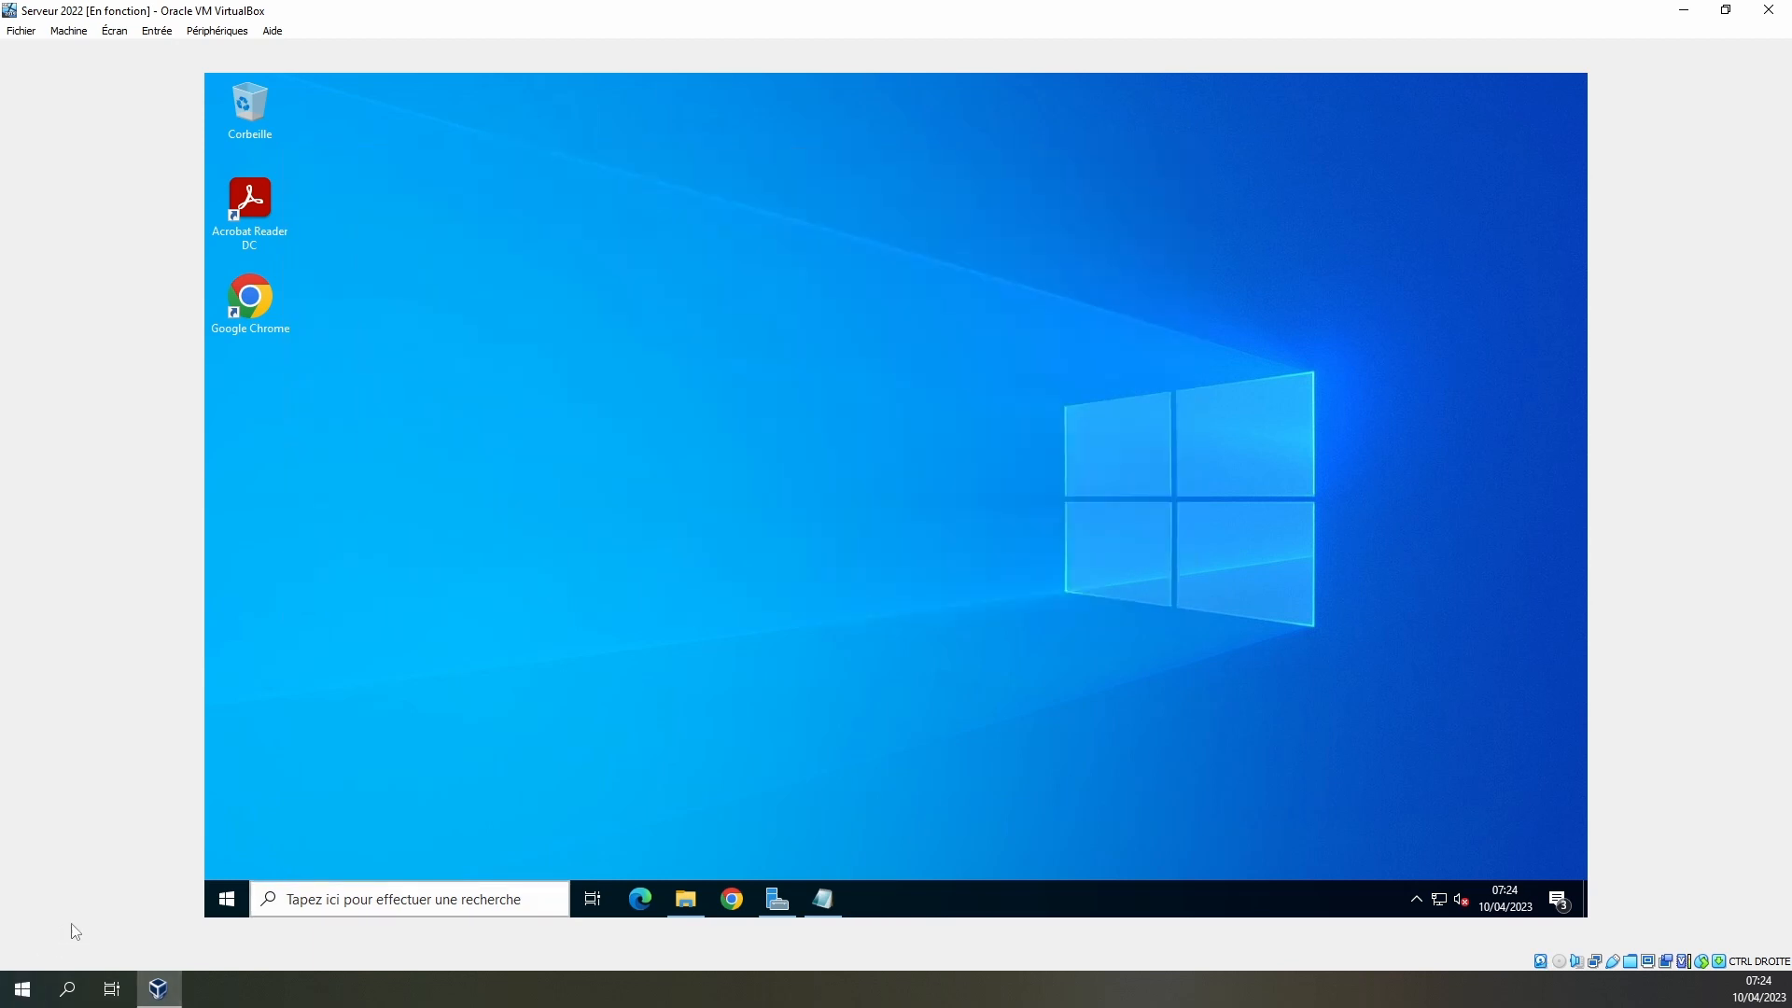
pyautogui.click(233, 910)
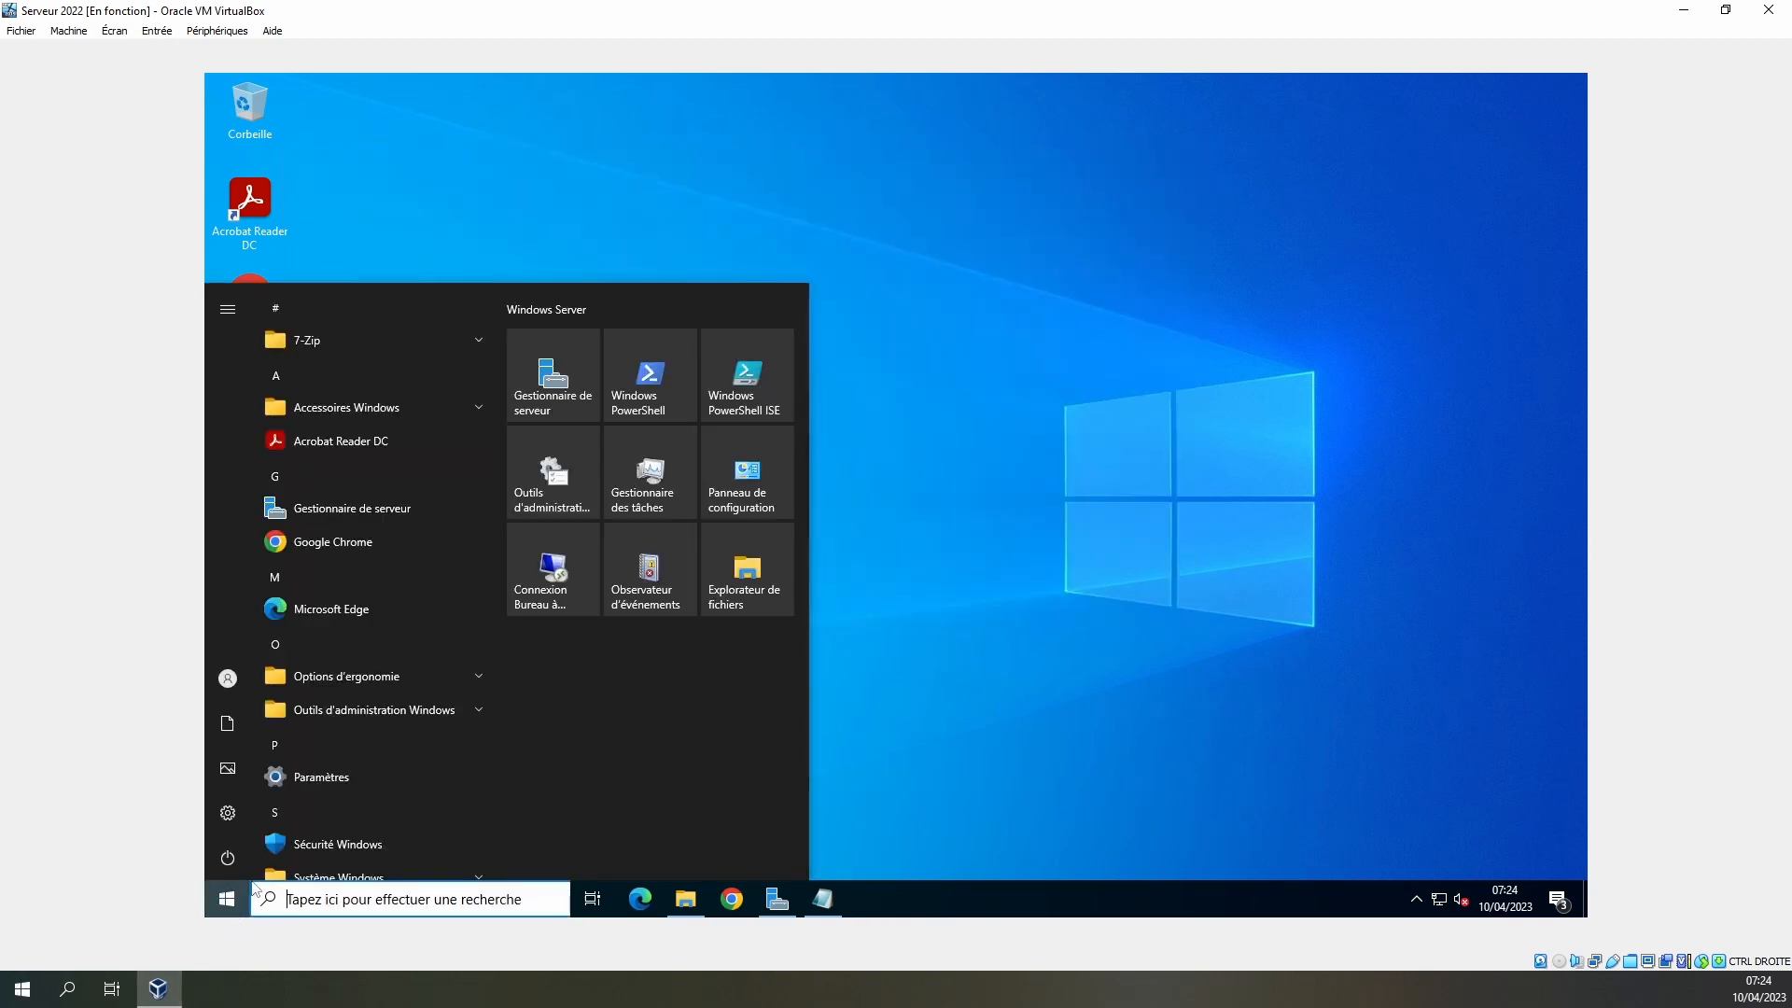
pyautogui.write('powe')
pyautogui.rightClick(360, 384)
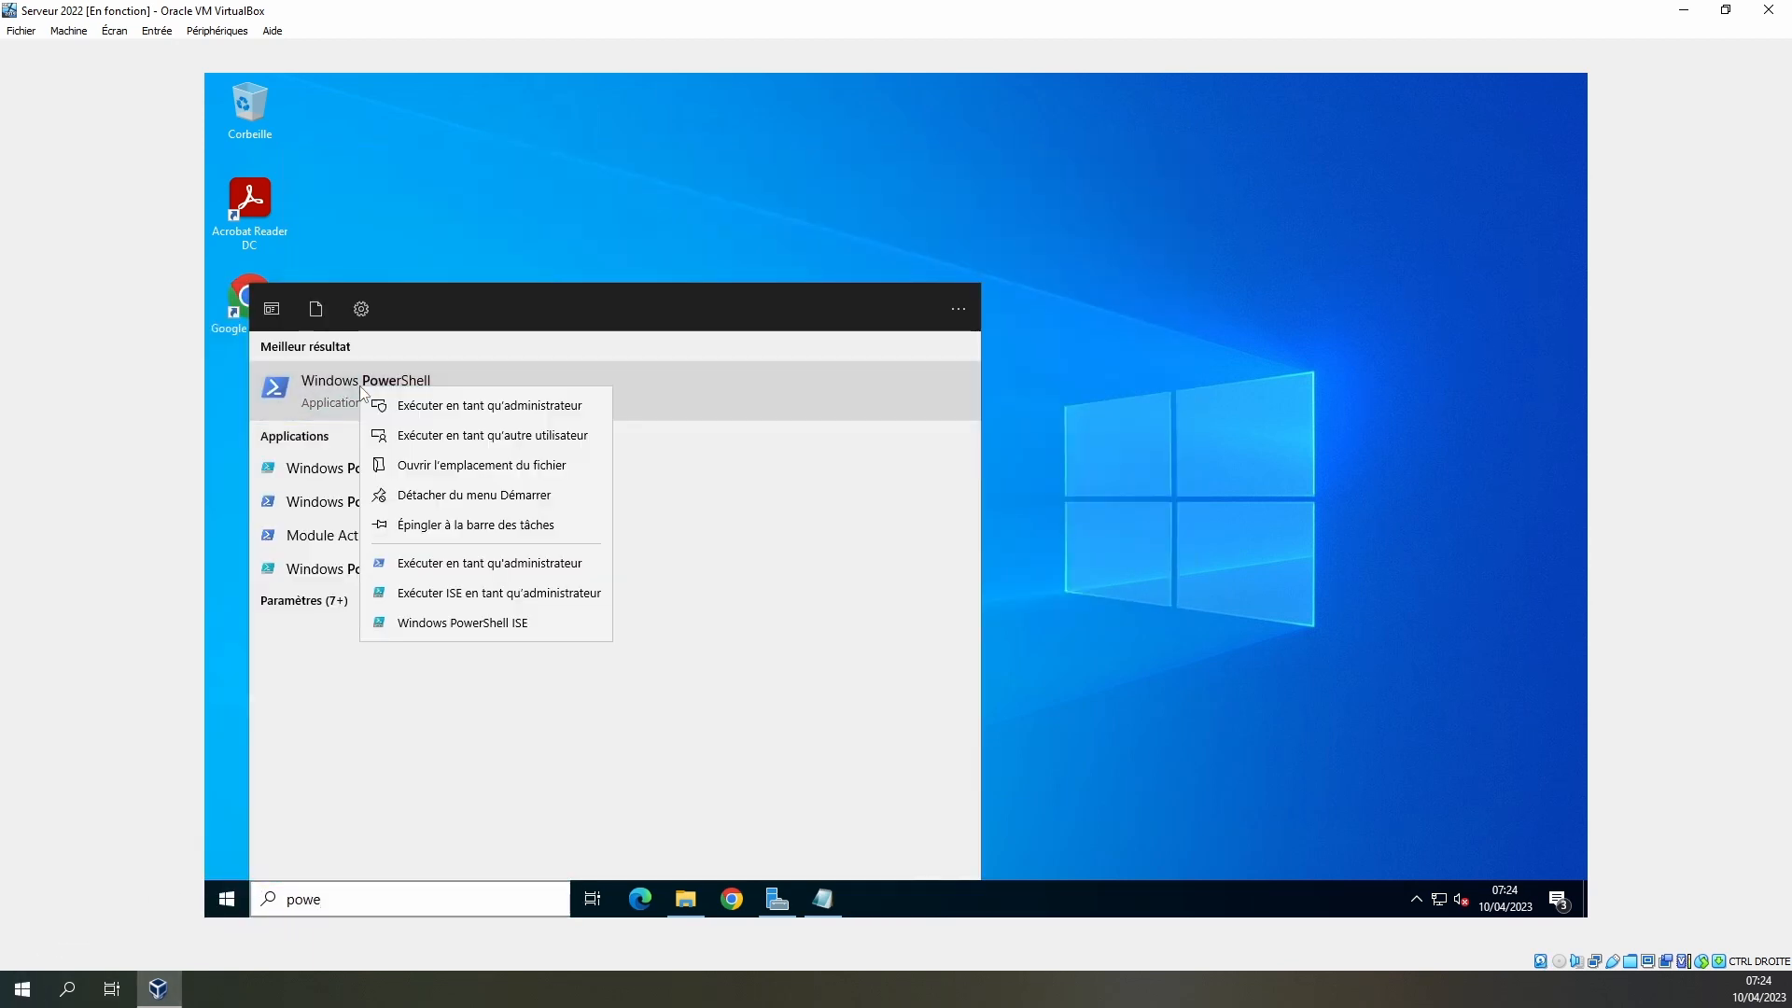
pyautogui.click(493, 405)
pyautogui.click(809, 597)
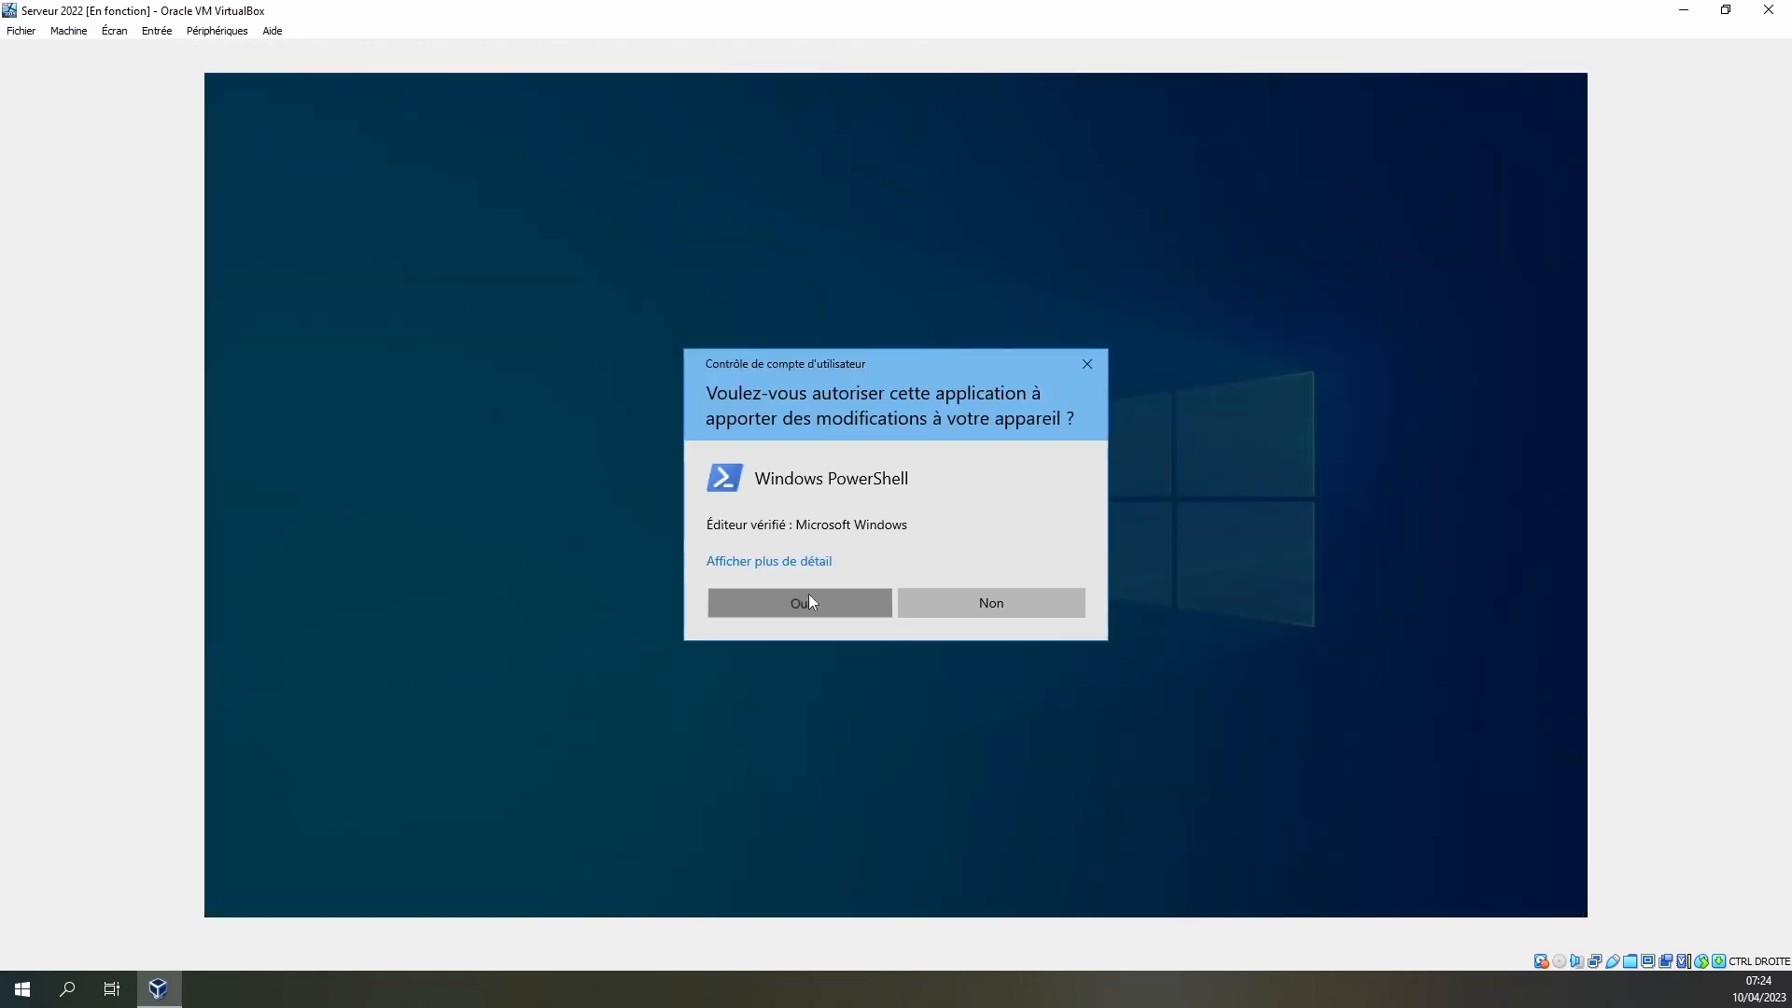
pyautogui.write('Install-WindowsFeature Server-Media-Foundation, NET-Framework-45-Features, RPC-over-HTTP-proxy, RSAT-Clustering, RSAT-Clustering-CmdInterface, RSAT-Clustering-Mgmt, RSAT-Clustering-PowerShell, WAS-Process-Model, Web-Asp-Net45, Web-Basic-Auth, Web-Client-Auth, Web-Digest-Auth, Web-Dir-Browsing, Web-Dyn-Compression, Web-Http-Errors, Web-Http-Logging, Web-Http-Redirect, Web-Http-Tracing, Web-ISAPI-Ext, Web-ISAPI-Filter, Web-Lgcy-Mgmt-Console, Web-Metabase, Web-Mgmt-Console, Web-Mgmt-Service, Web-Net-Ext45, Web-Request-Monitor, Web-Server, Web-Stat-Compression, Web-Static-Content, Web-Windows-Auth, Web-WMI, Windows-Identity-Foundation, RSAT-ADDS')
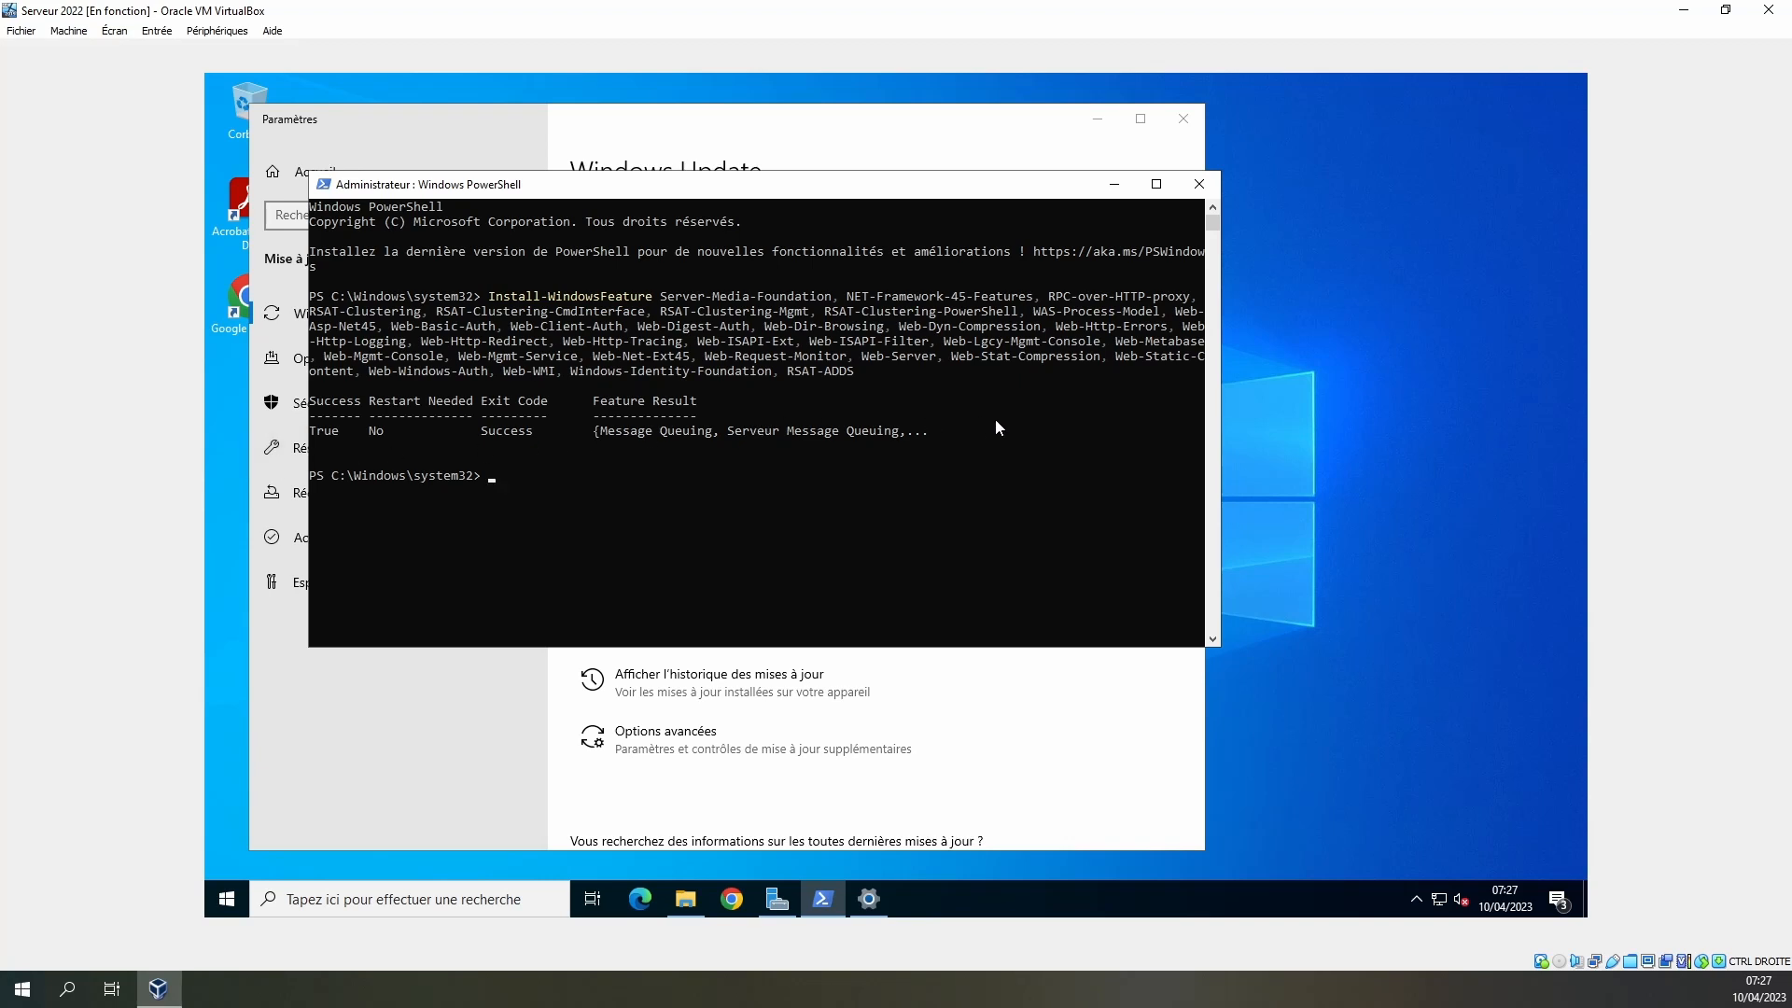
pyautogui.click(1199, 184)
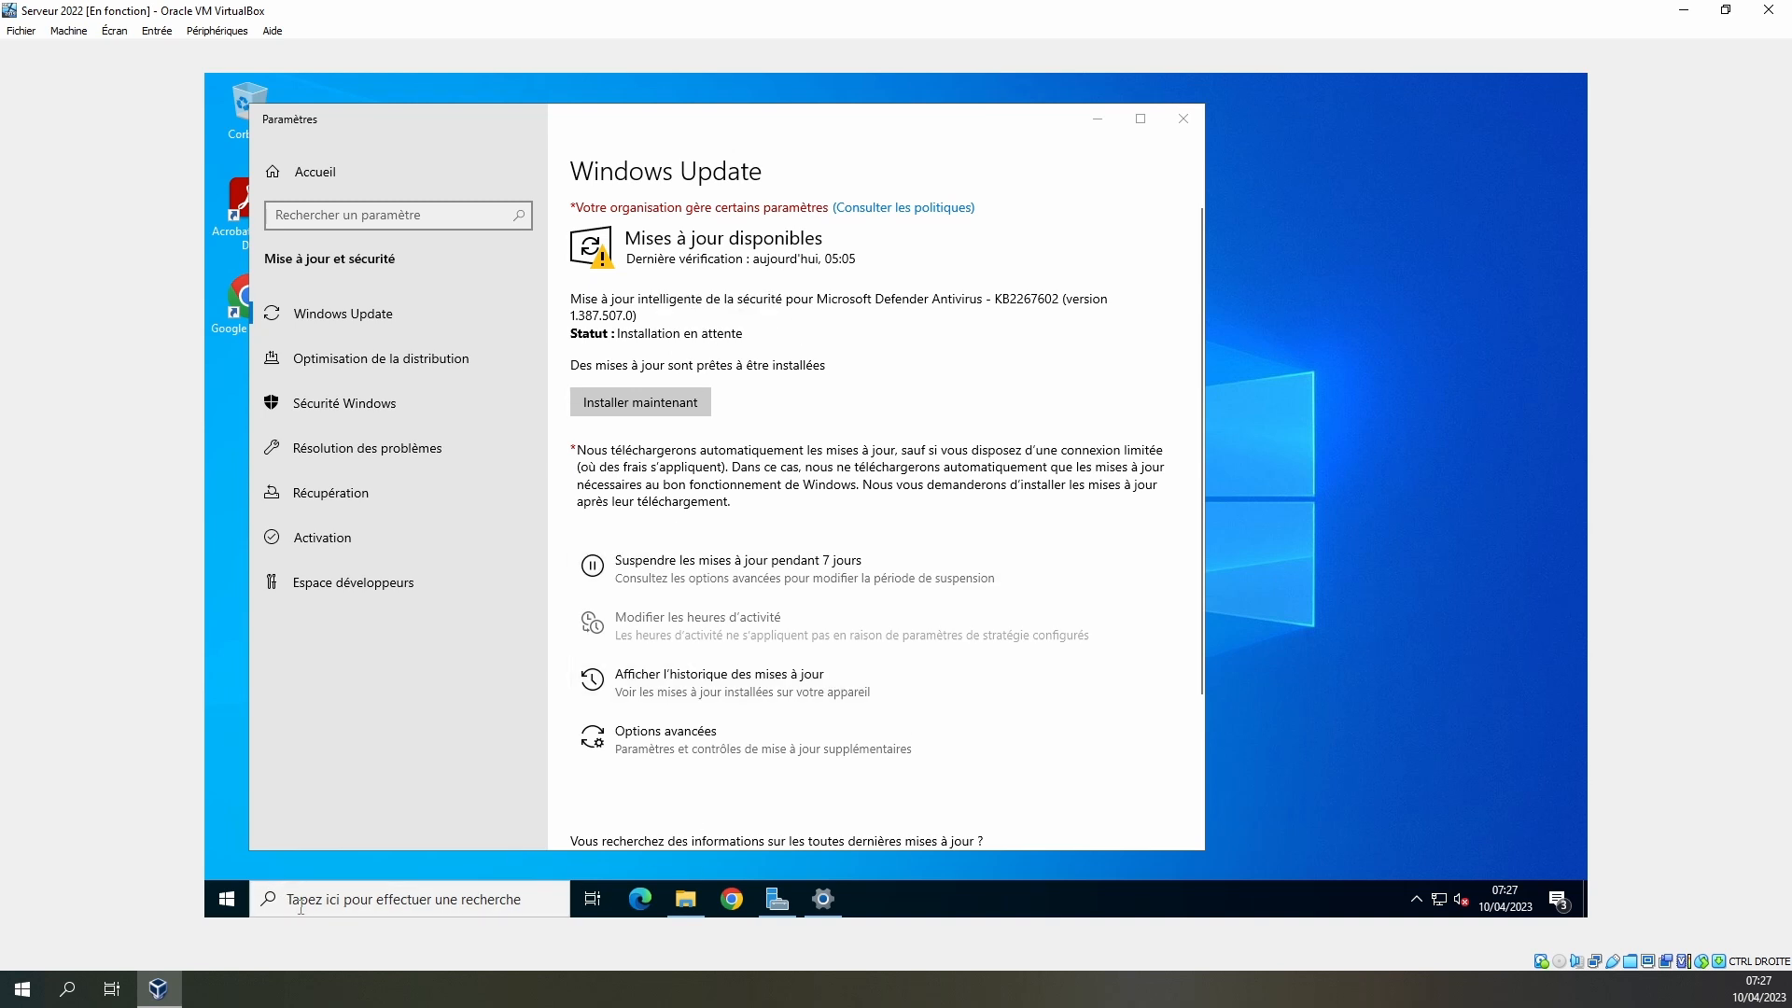
# Install the IIS URL Rewrite Module 2 from rewrite_amd64_fr-FR in the downloads folder, accepting the licence and authorising the changes
pyautogui.click(686, 899)
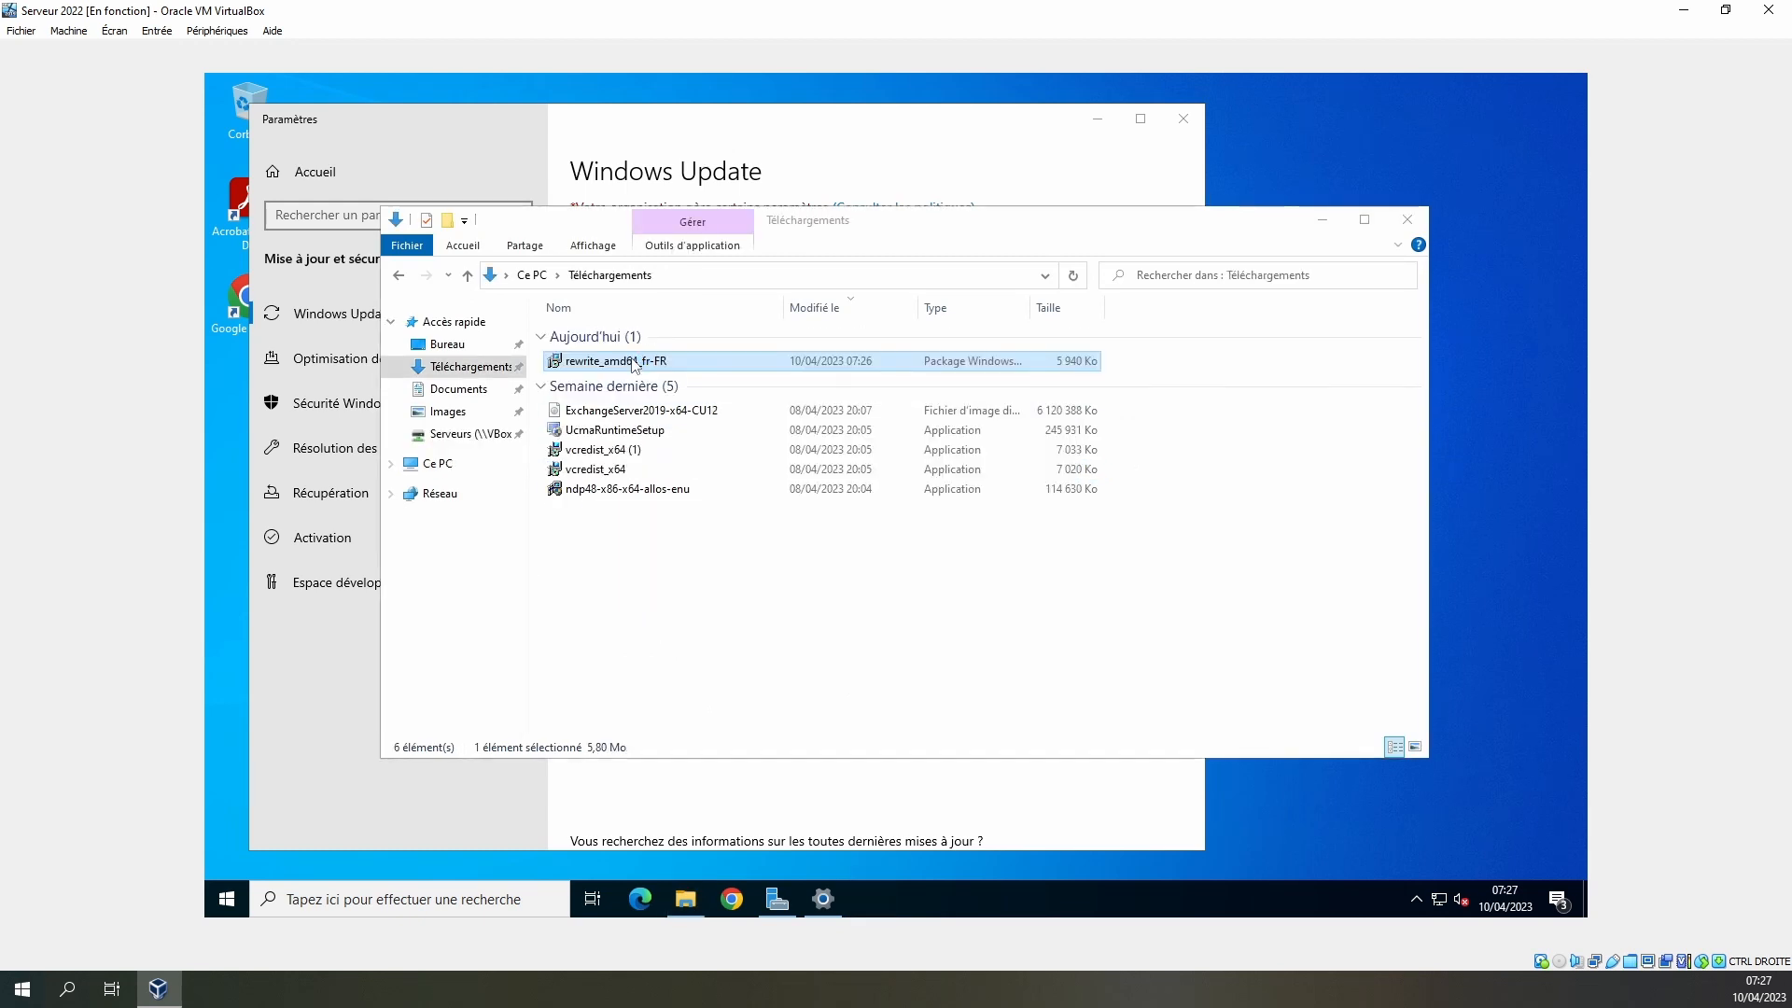
pyautogui.doubleClick(628, 362)
pyautogui.click(878, 590)
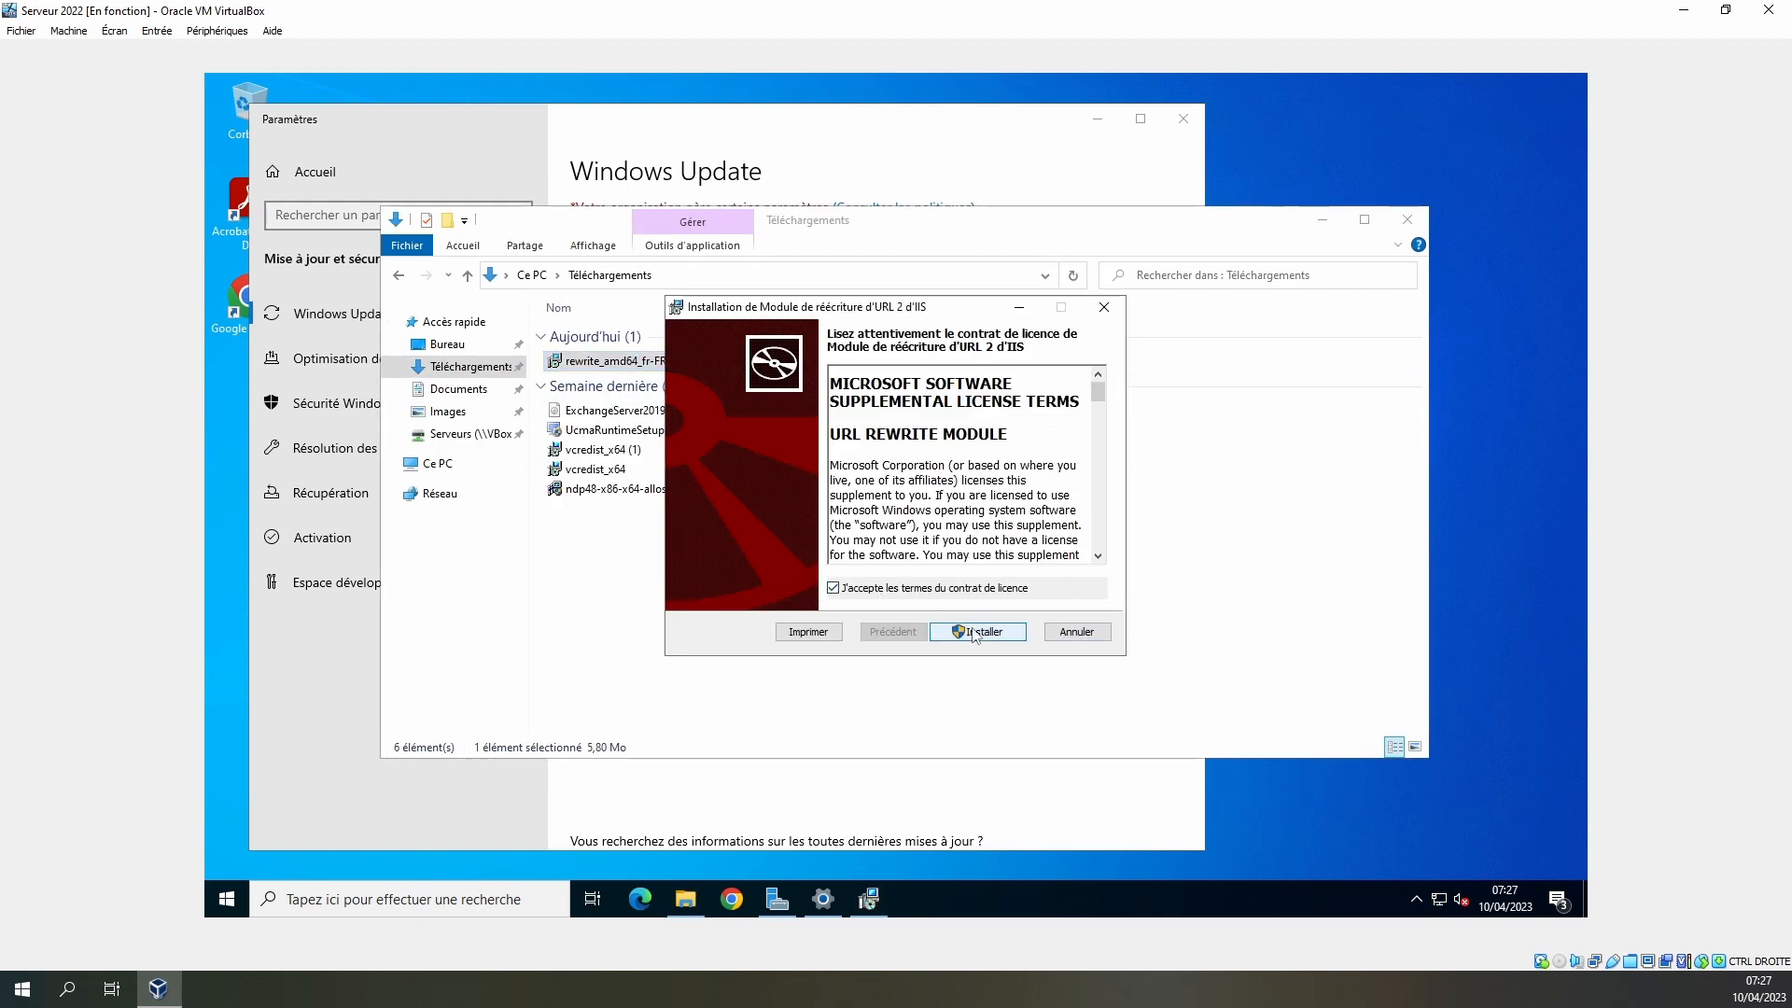
pyautogui.click(975, 632)
pyautogui.click(771, 621)
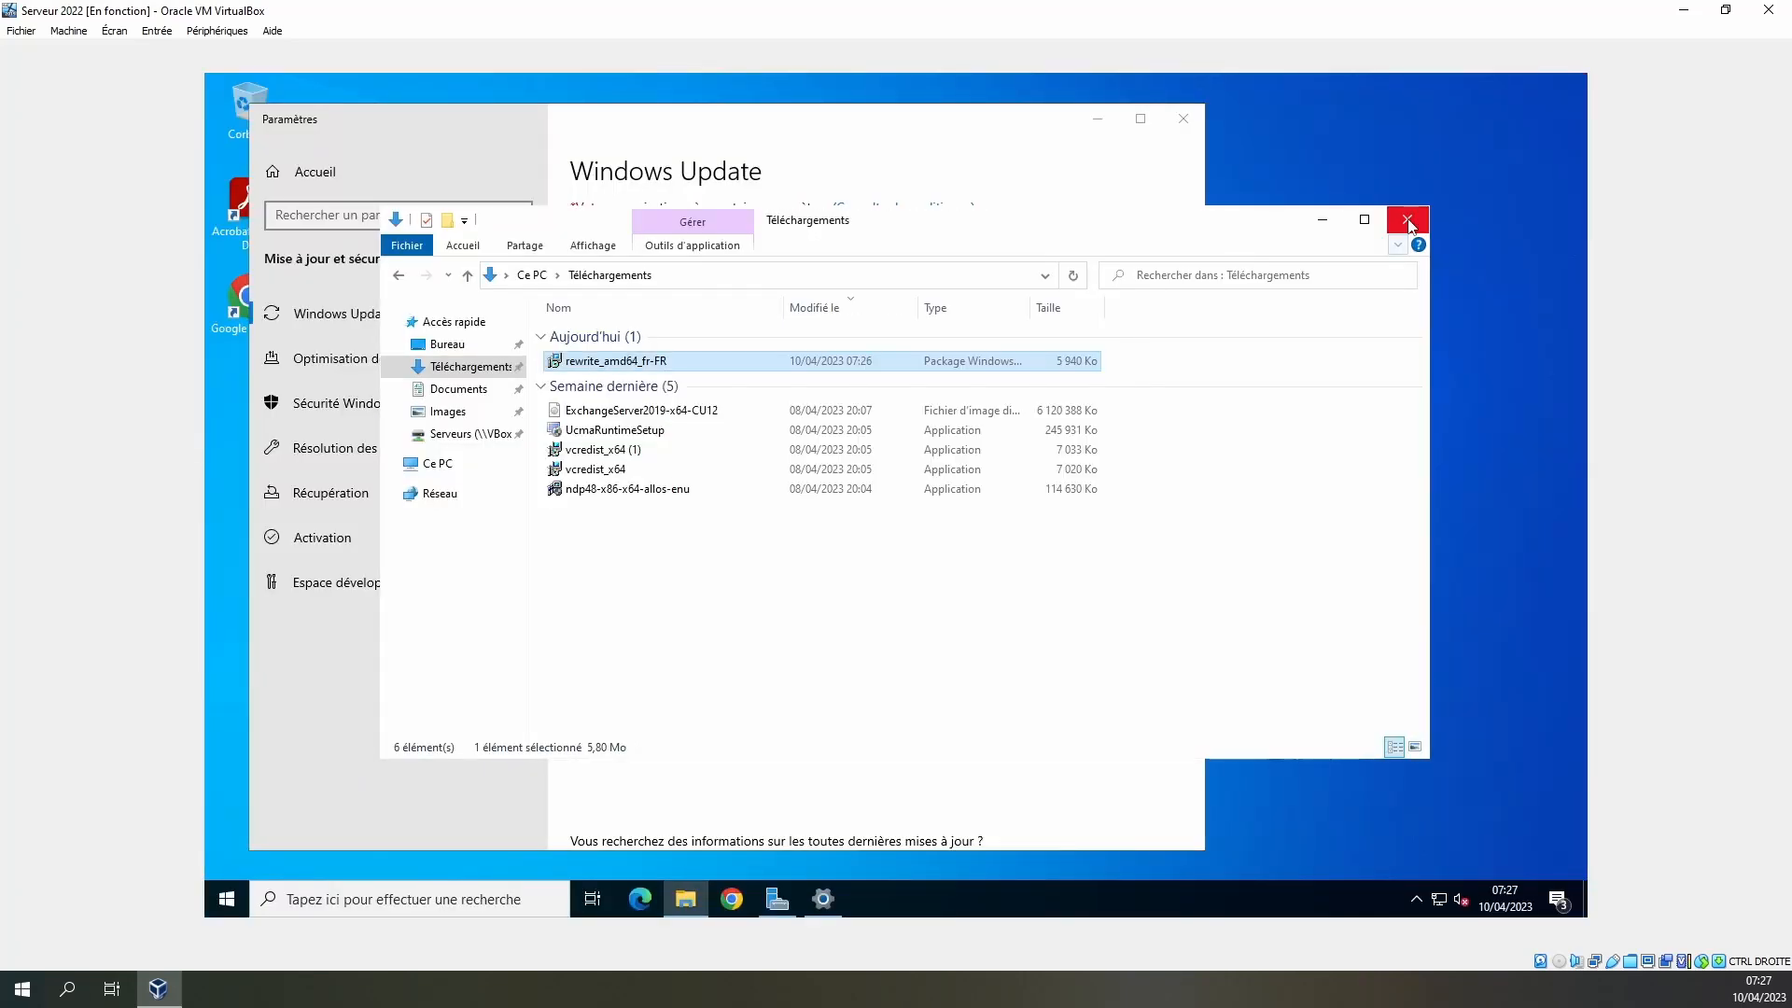
pyautogui.click(1407, 219)
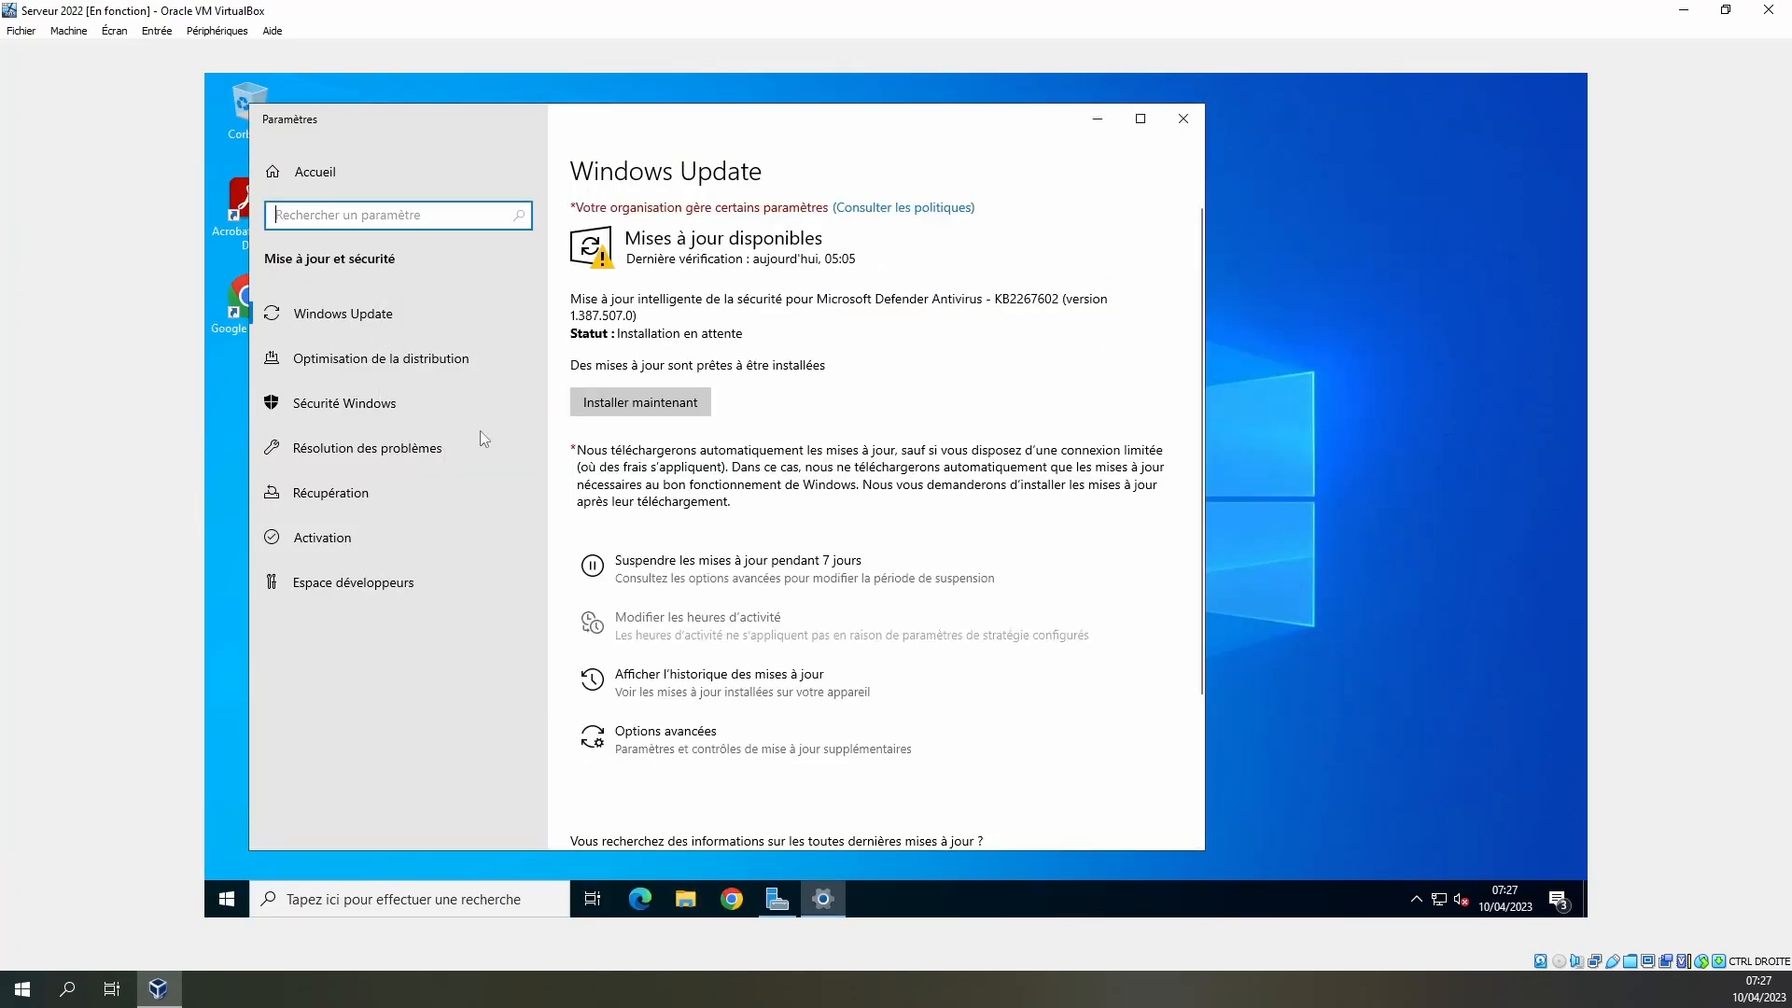
# Install the pending Microsoft Defender Antivirus security intelligence update in Windows Update and close the settings
pyautogui.click(633, 415)
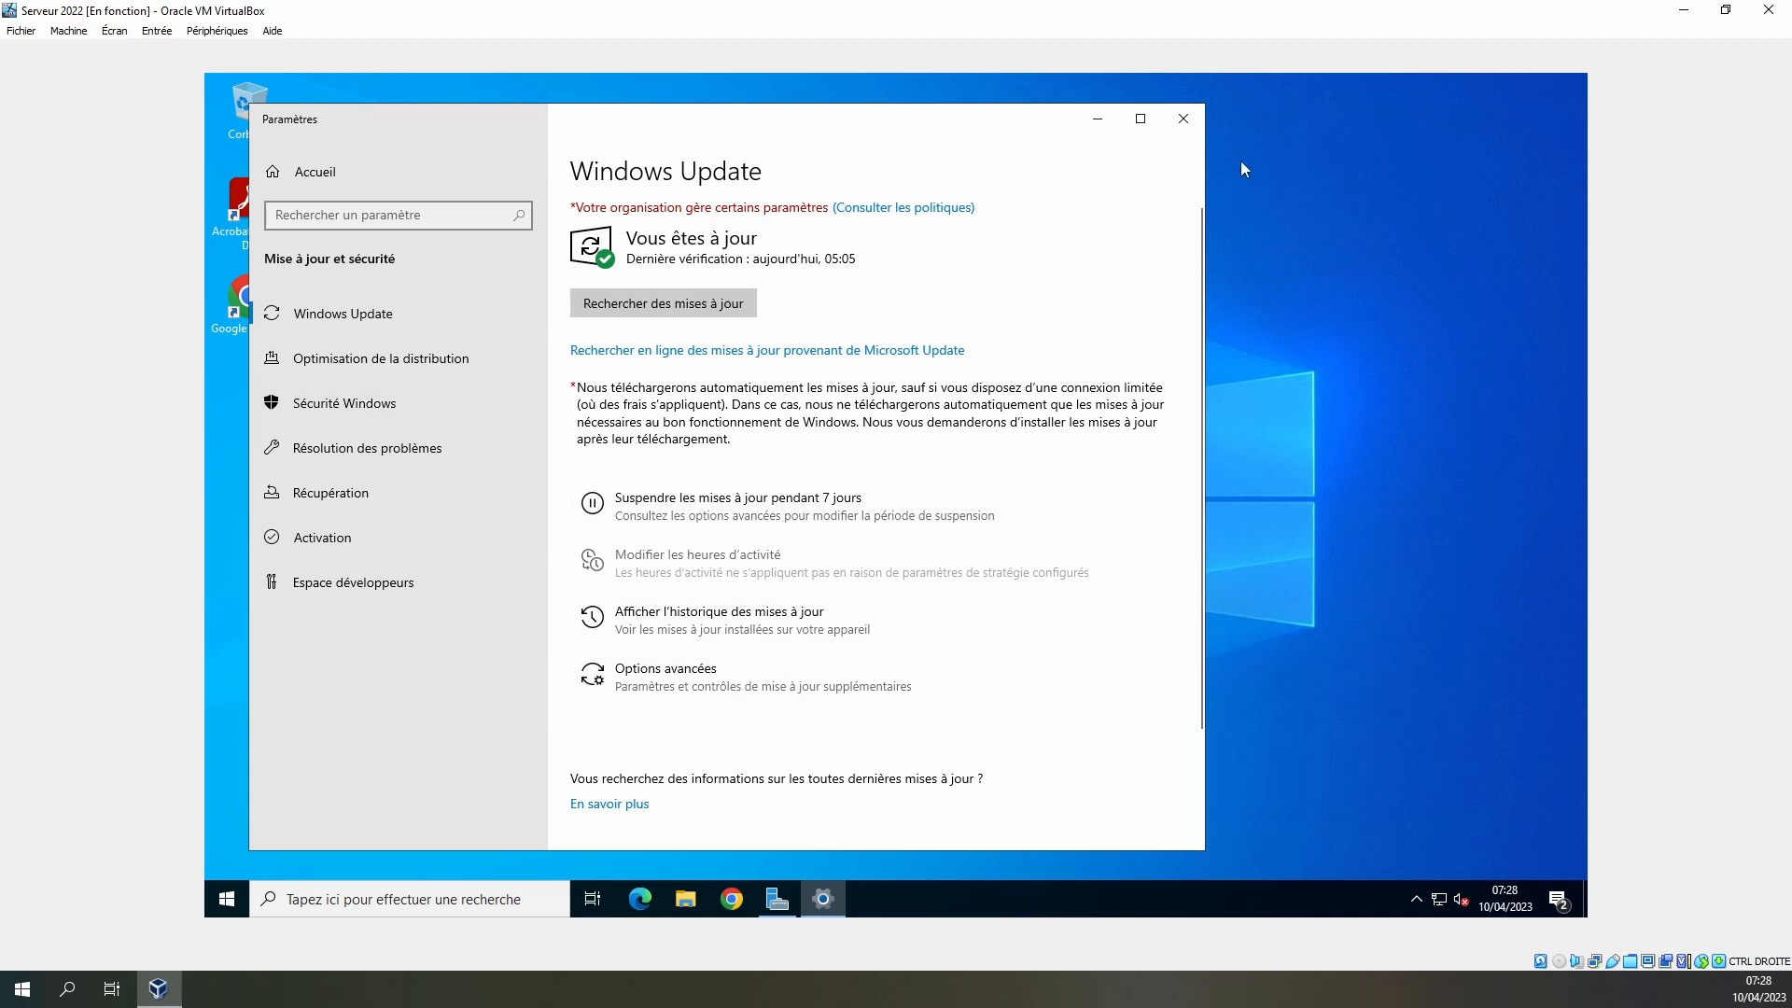
pyautogui.click(1188, 120)
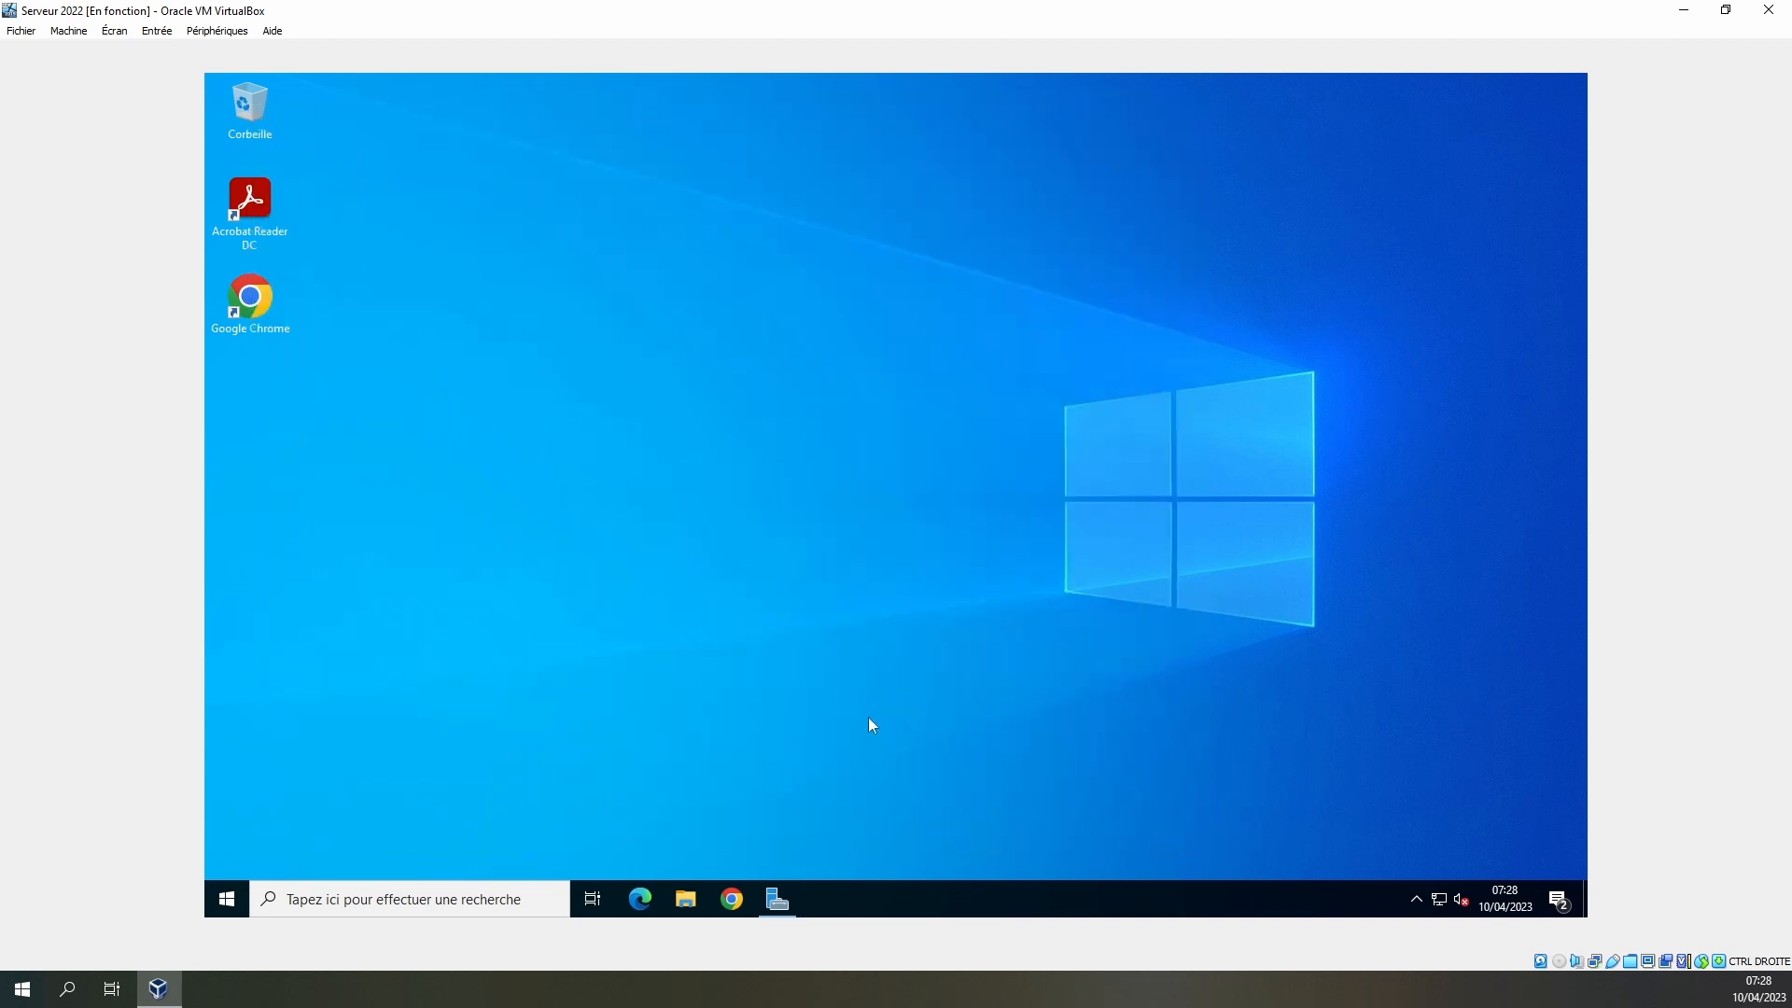
# Mount the ExchangeServer2019-x64-CU12 disk image from the Téléchargements folder and open its DVD drive
pyautogui.click(686, 898)
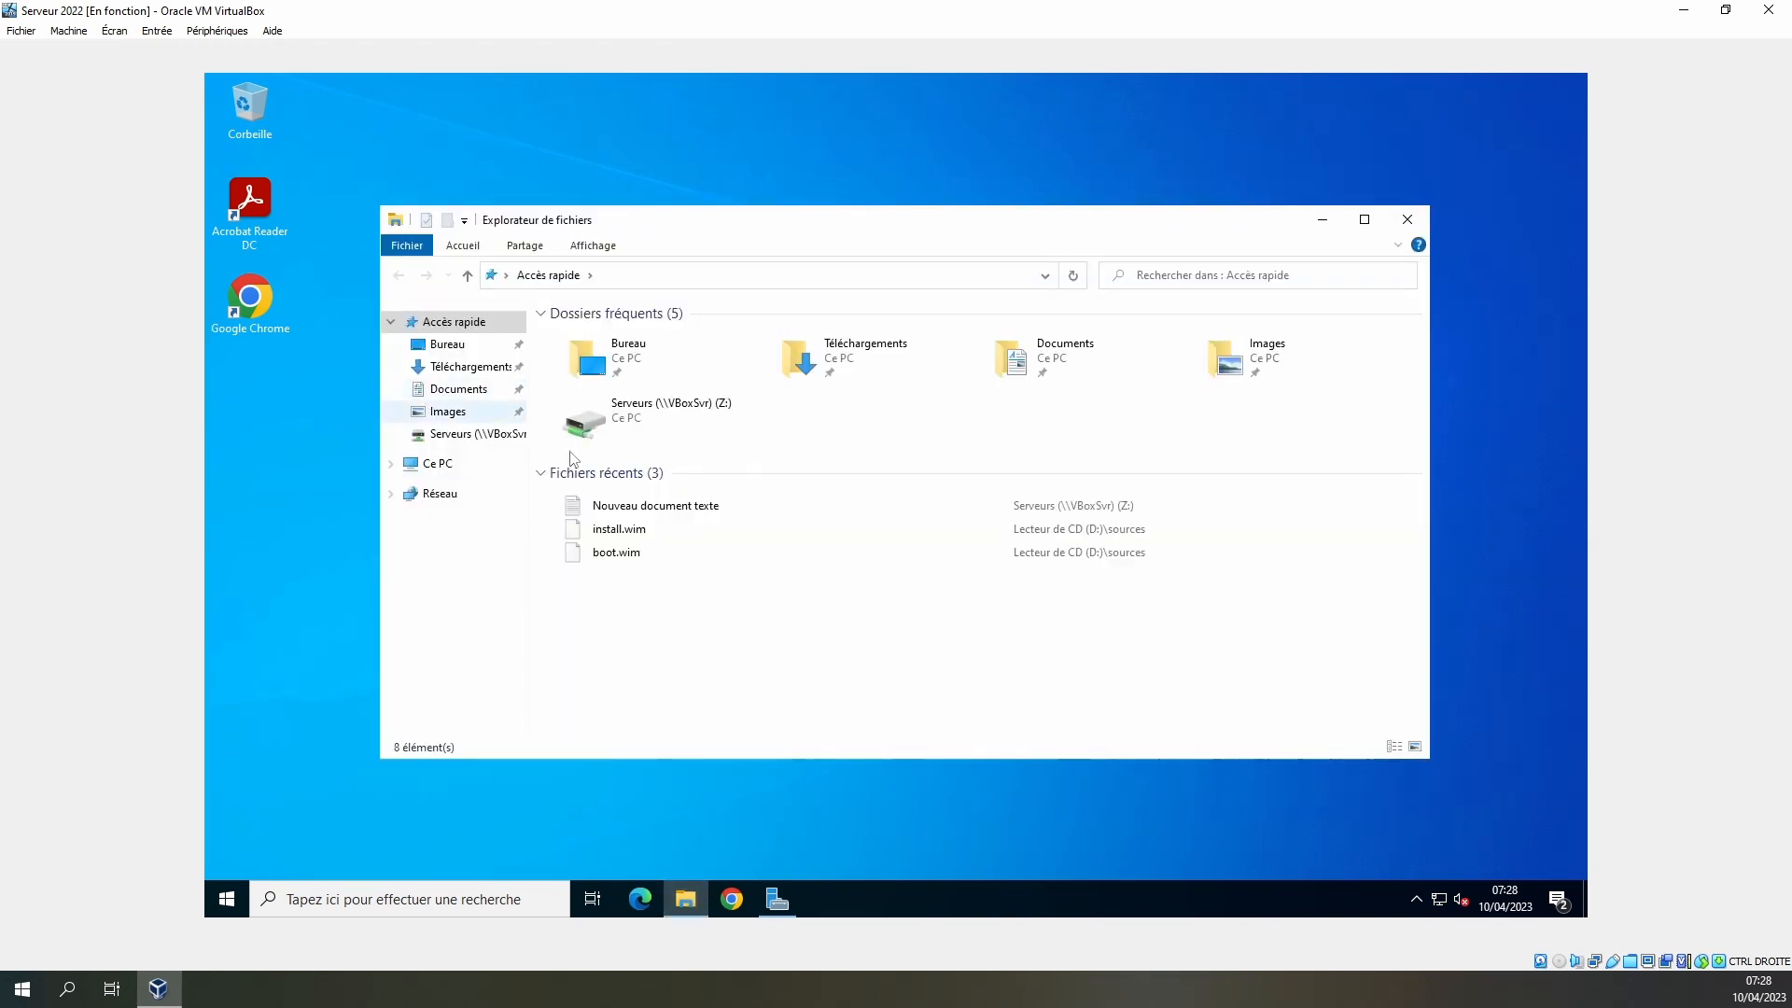
pyautogui.click(467, 368)
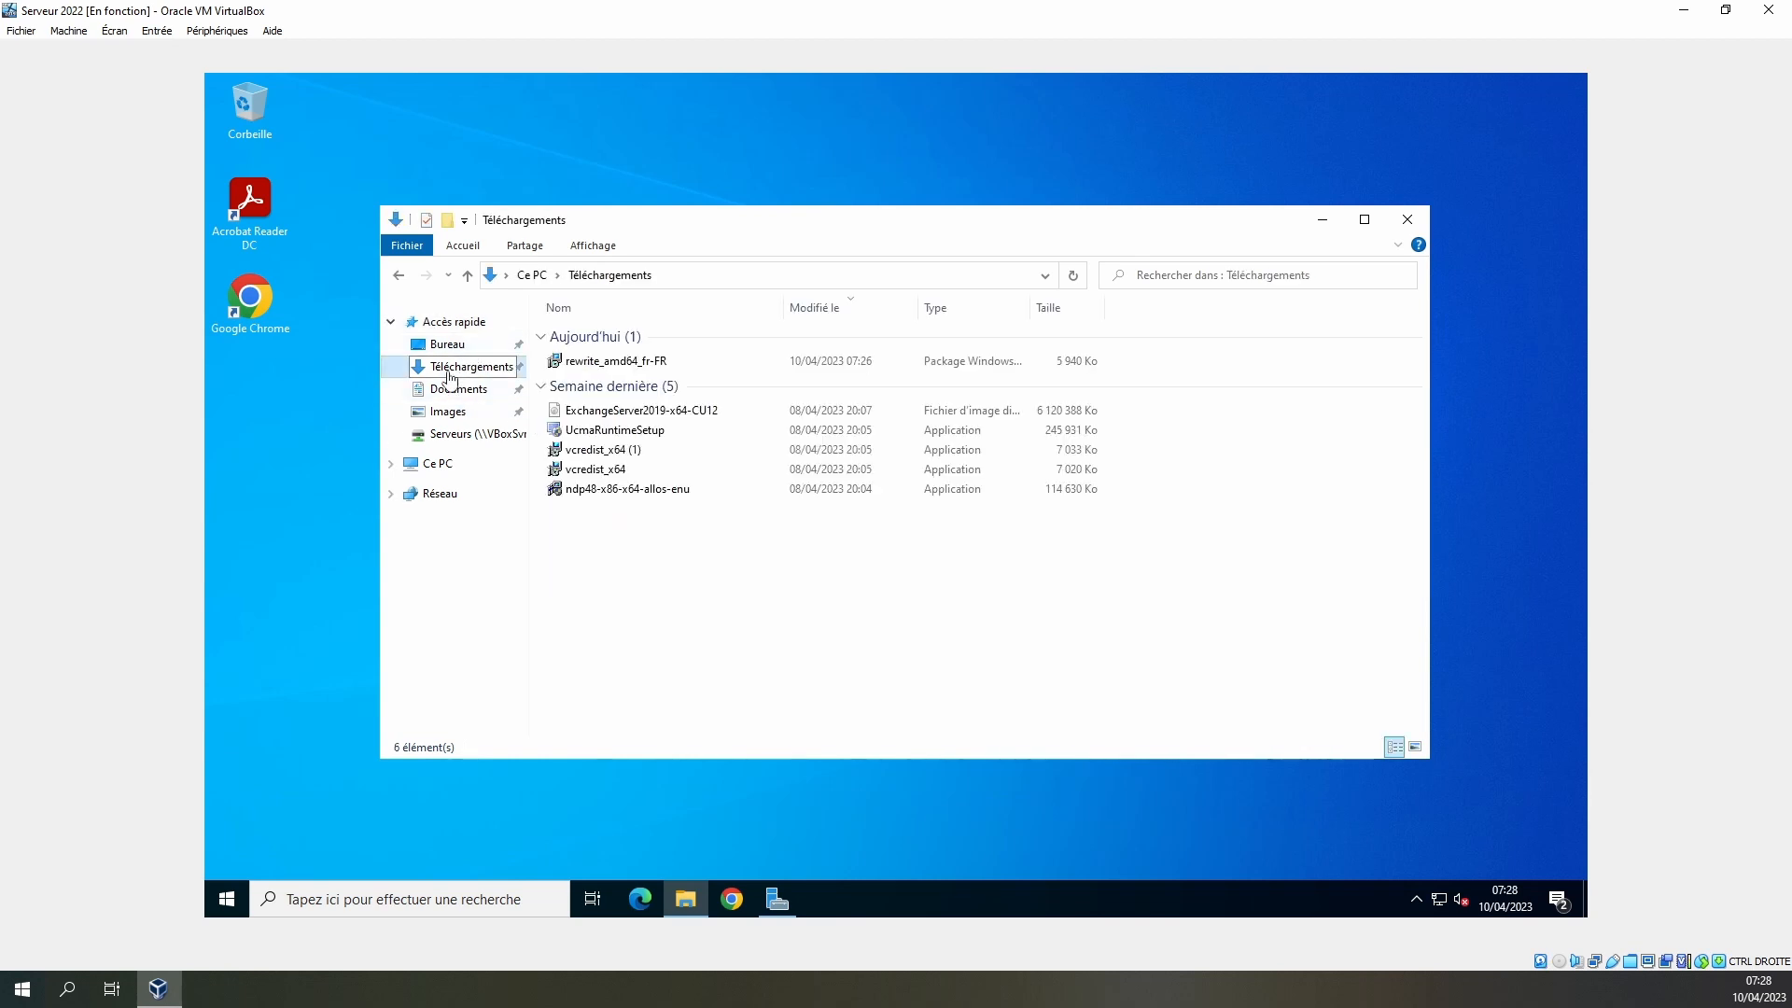
pyautogui.click(642, 417)
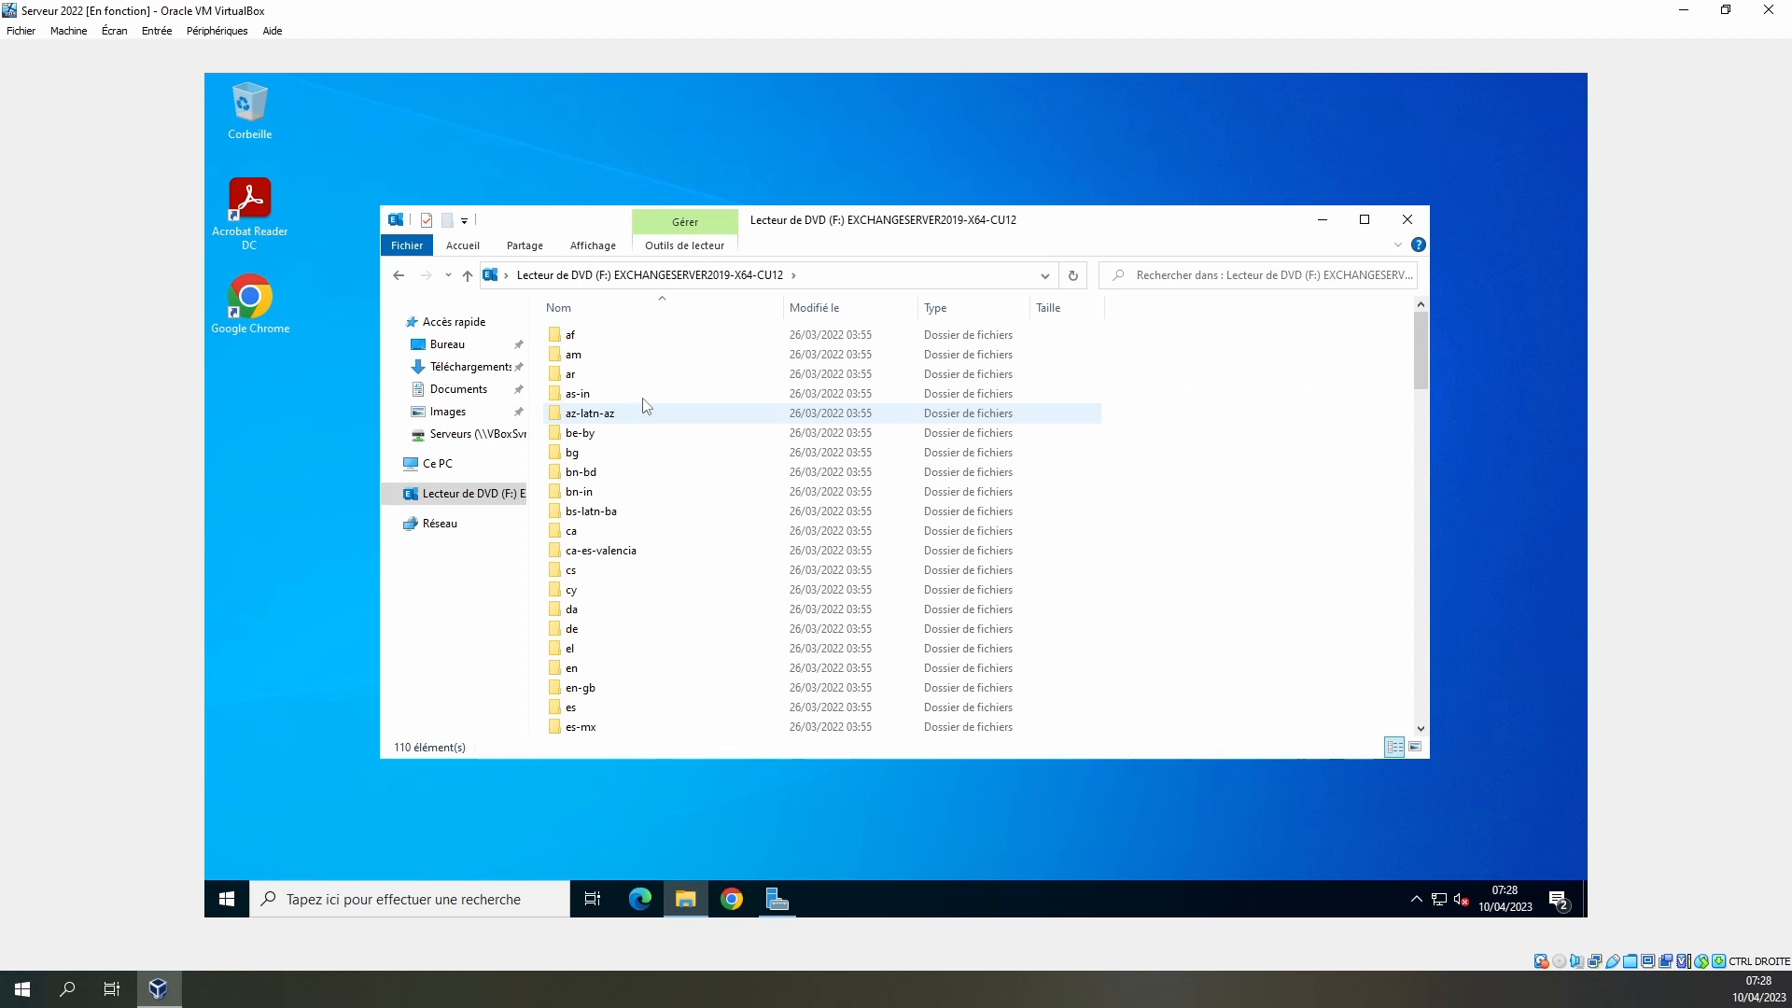
pyautogui.click(399, 275)
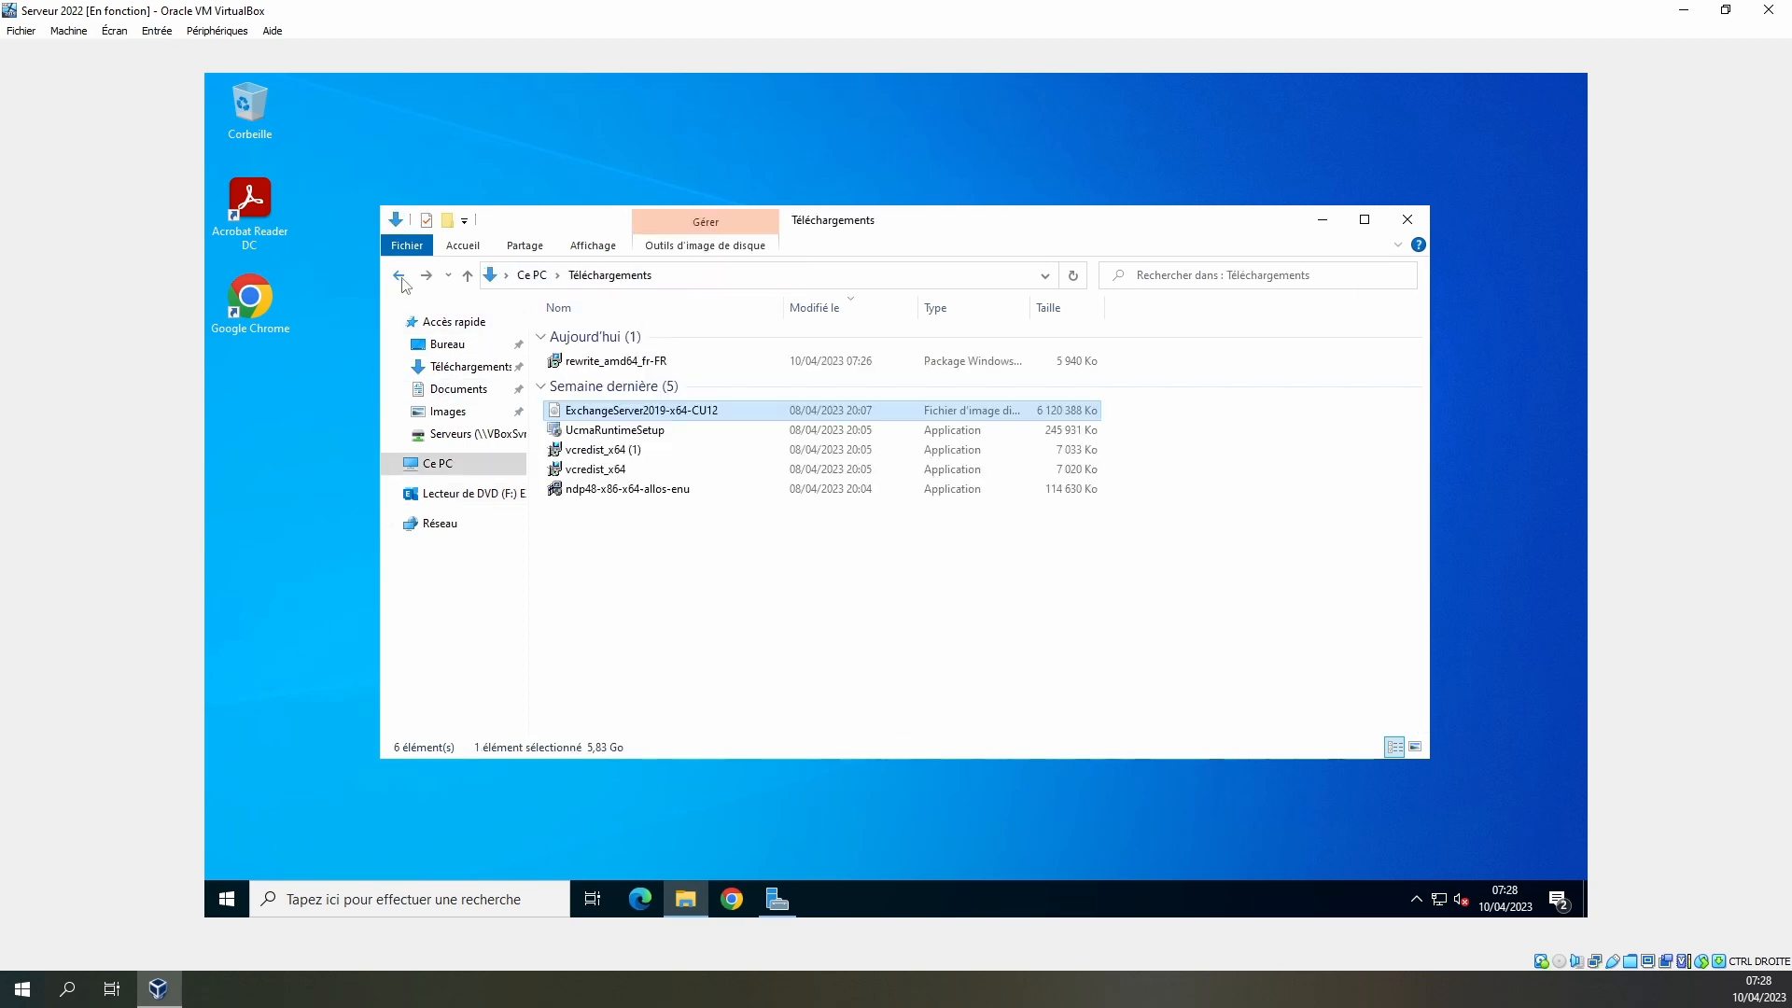
pyautogui.rightClick(658, 420)
pyautogui.click(711, 430)
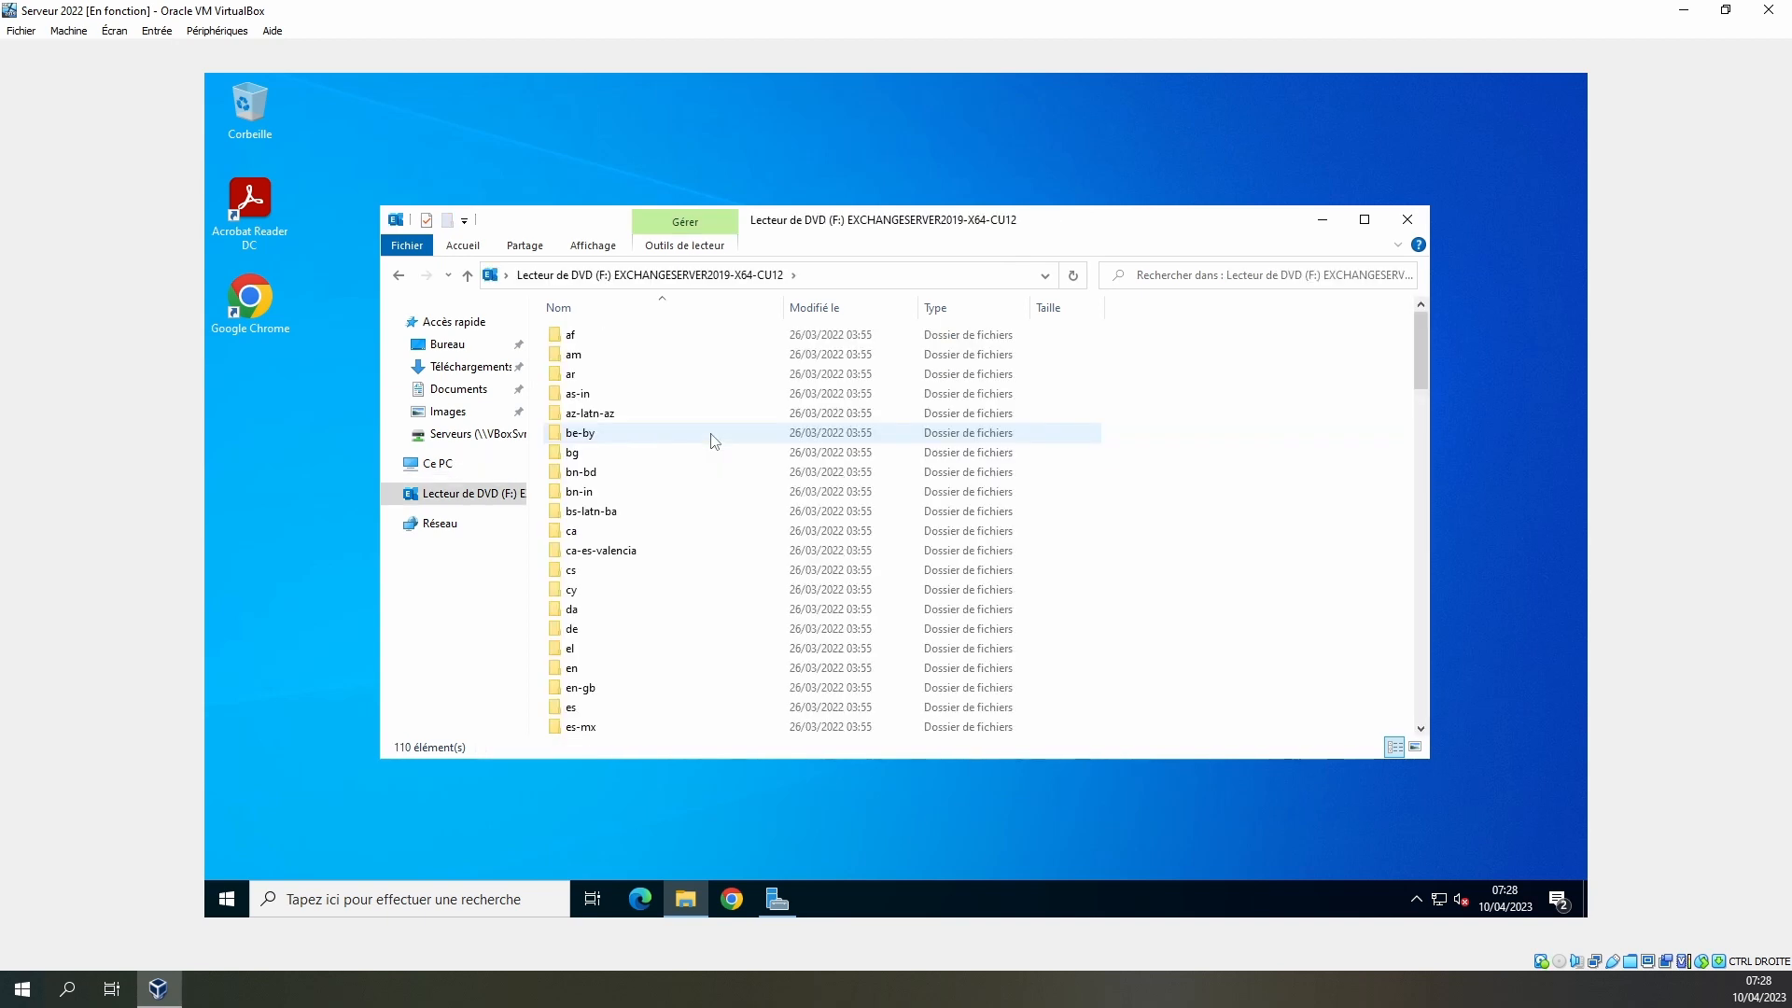
# Launch Setup from the mounted Exchange Server 2019 DVD and authorise it to make changes
pyautogui.scroll(-17, 713, 444)
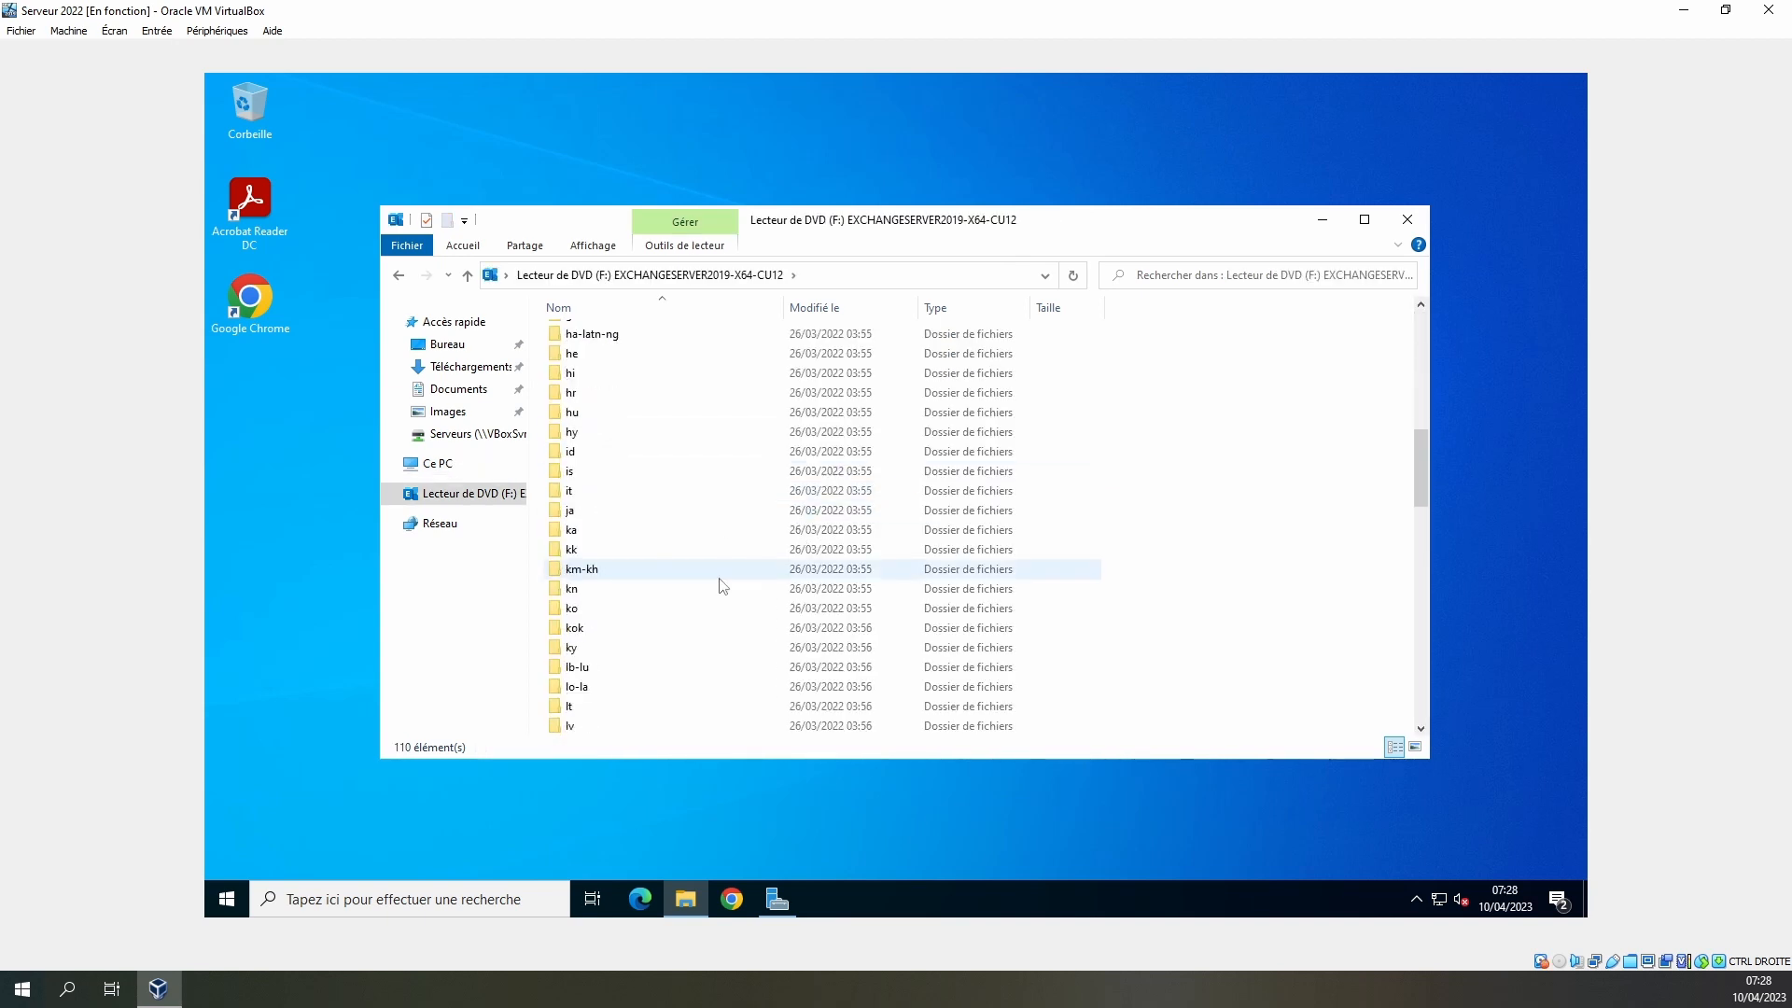
pyautogui.scroll(-13, 742, 593)
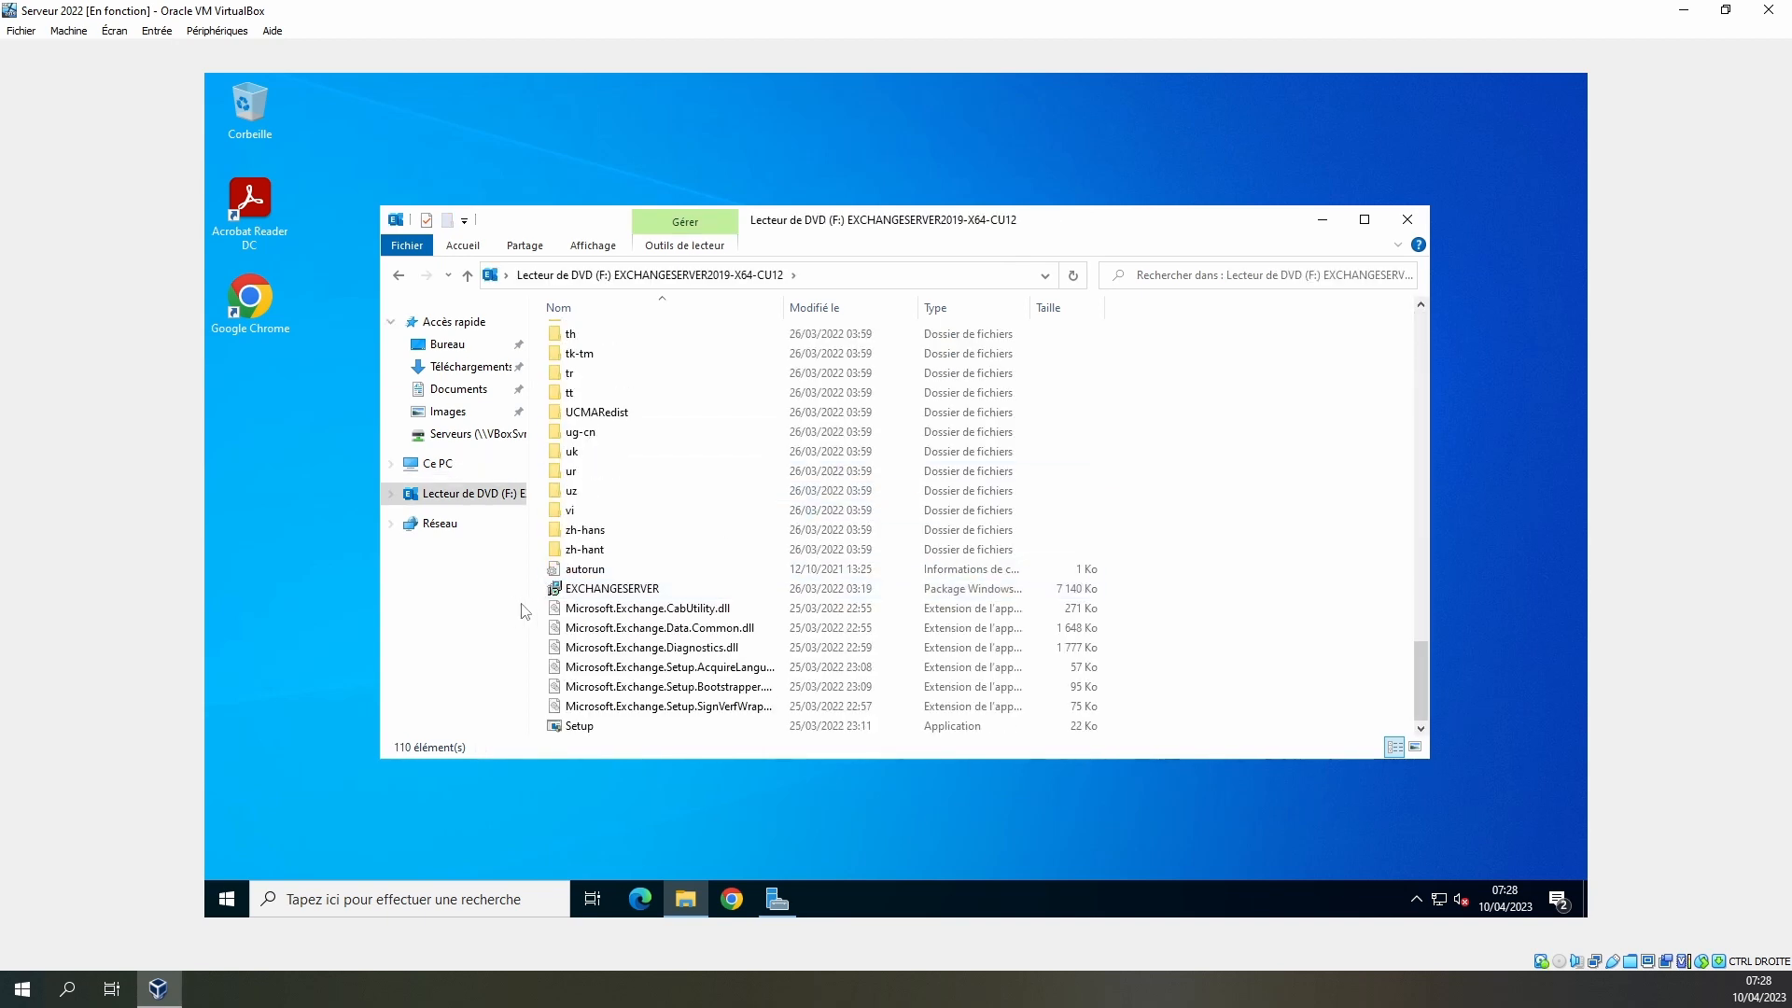
pyautogui.doubleClick(577, 727)
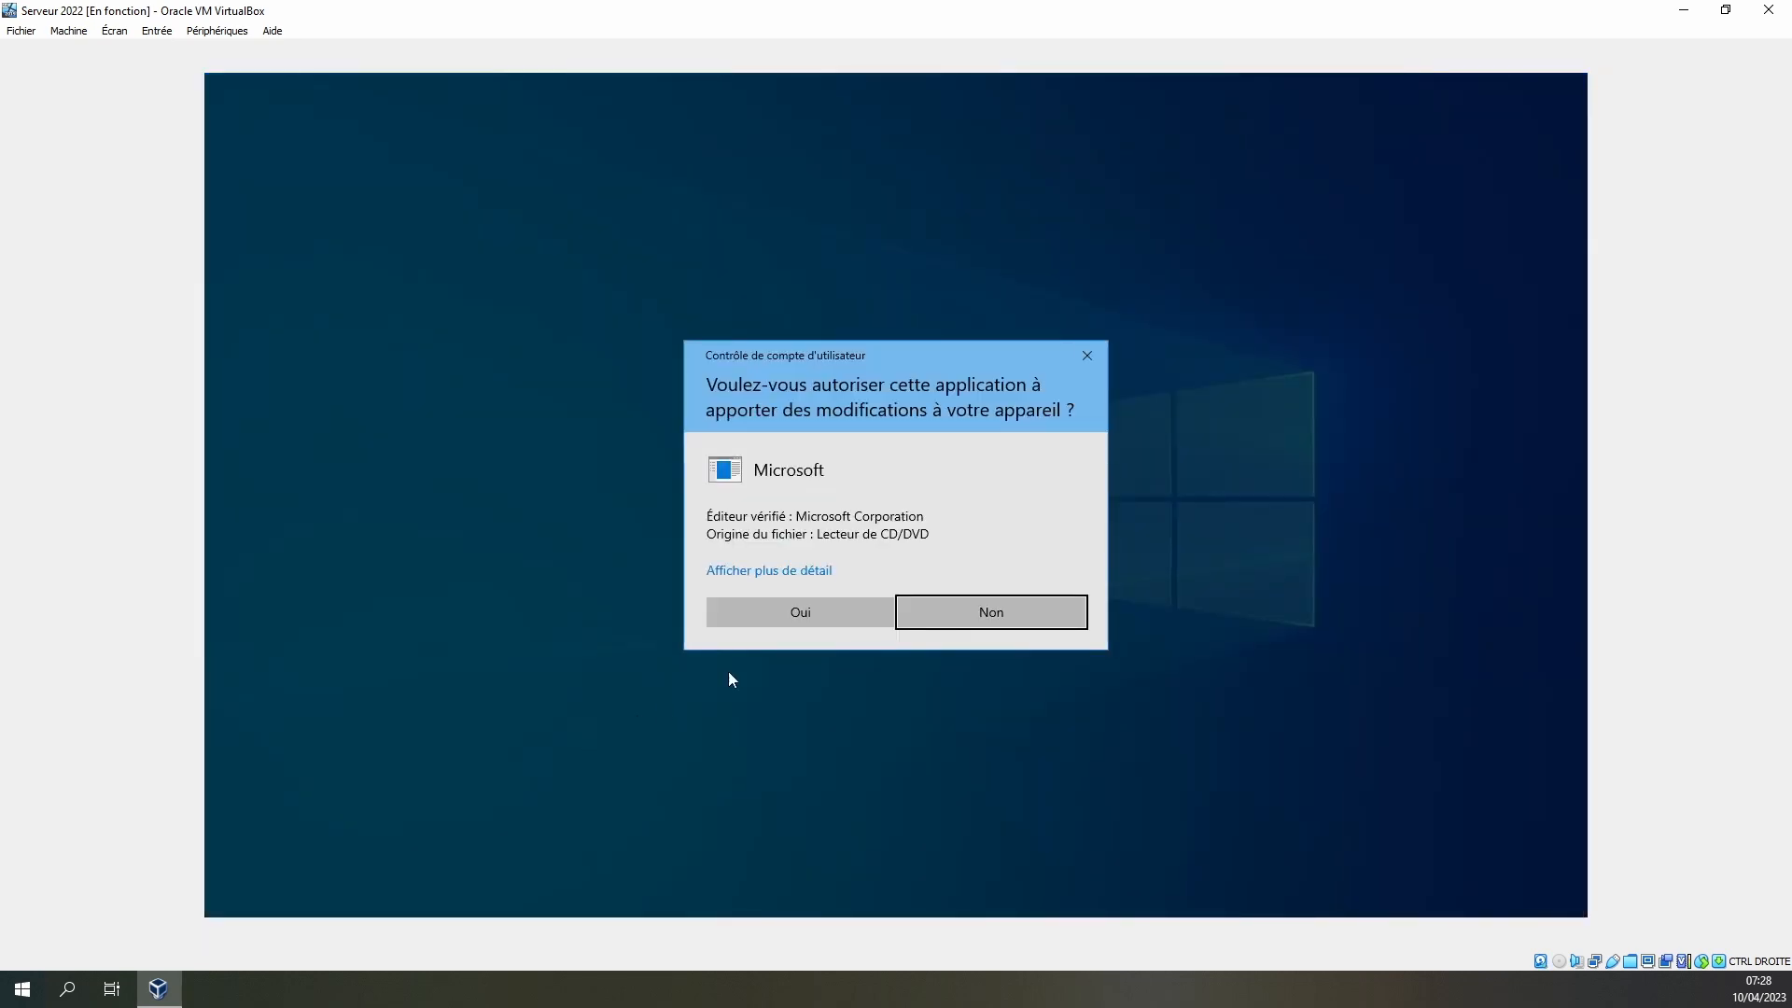
pyautogui.click(804, 608)
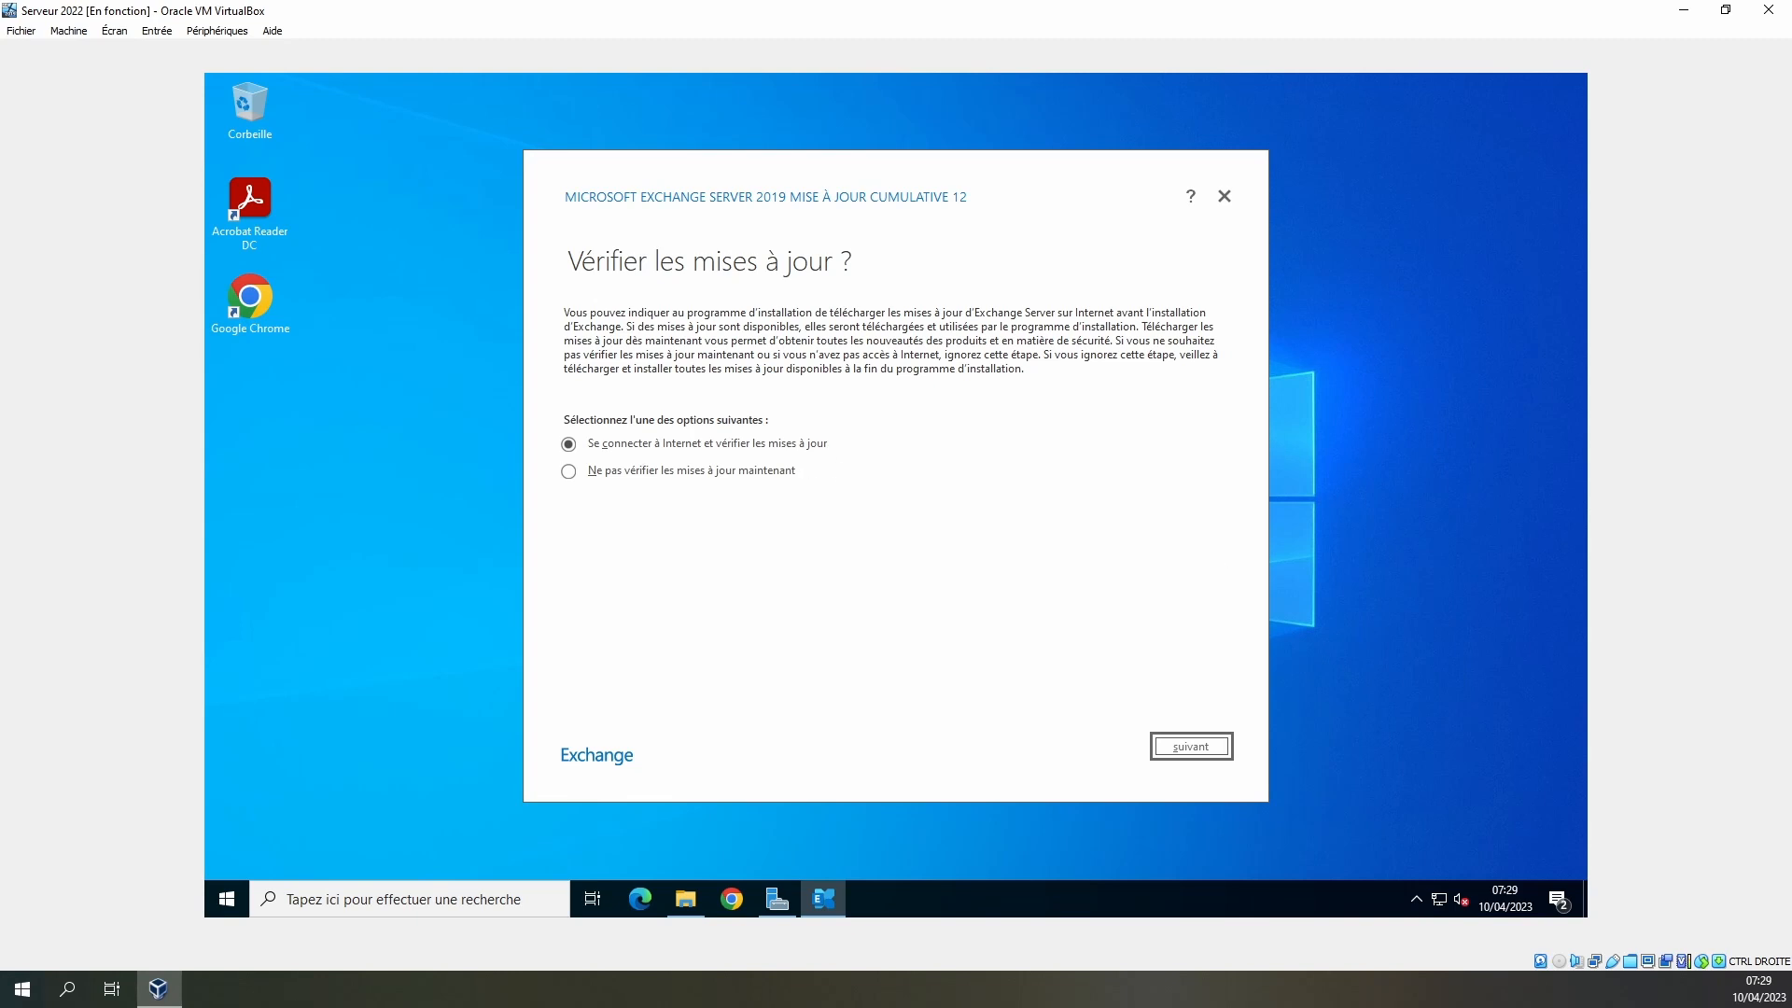
# Check online for Exchange Server updates and proceed through the setup preparation to the licence agreement
pyautogui.click(1196, 751)
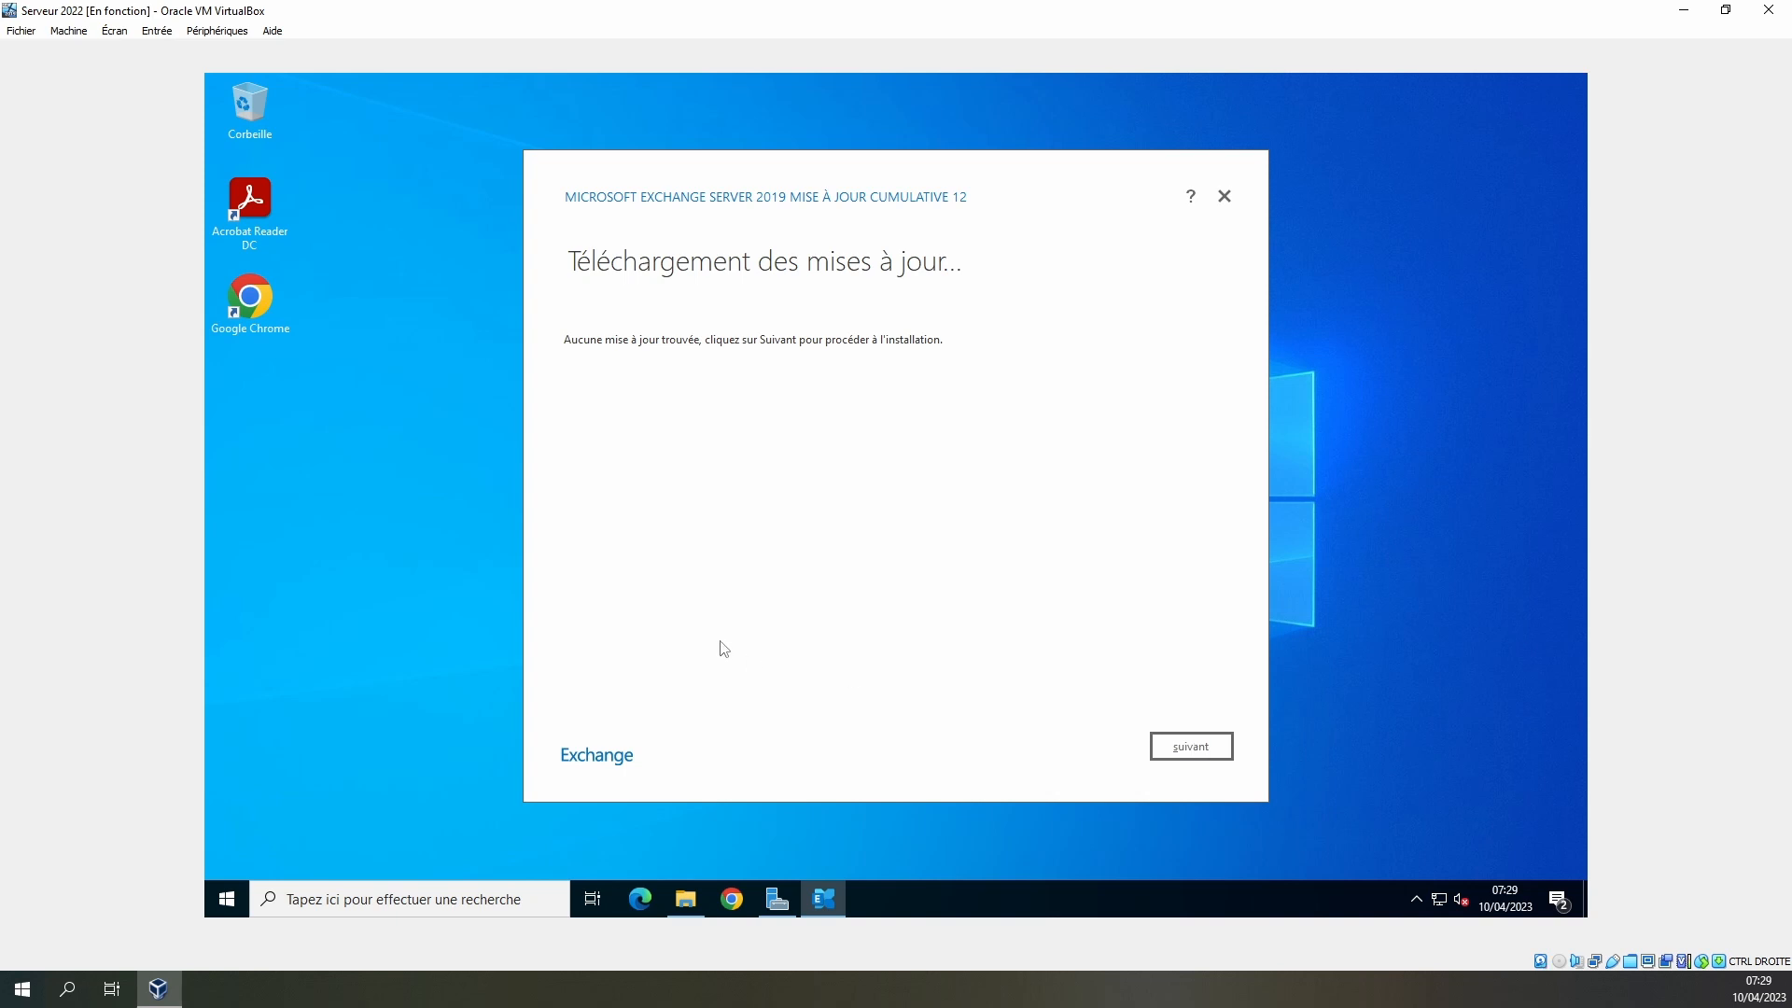
pyautogui.click(1209, 754)
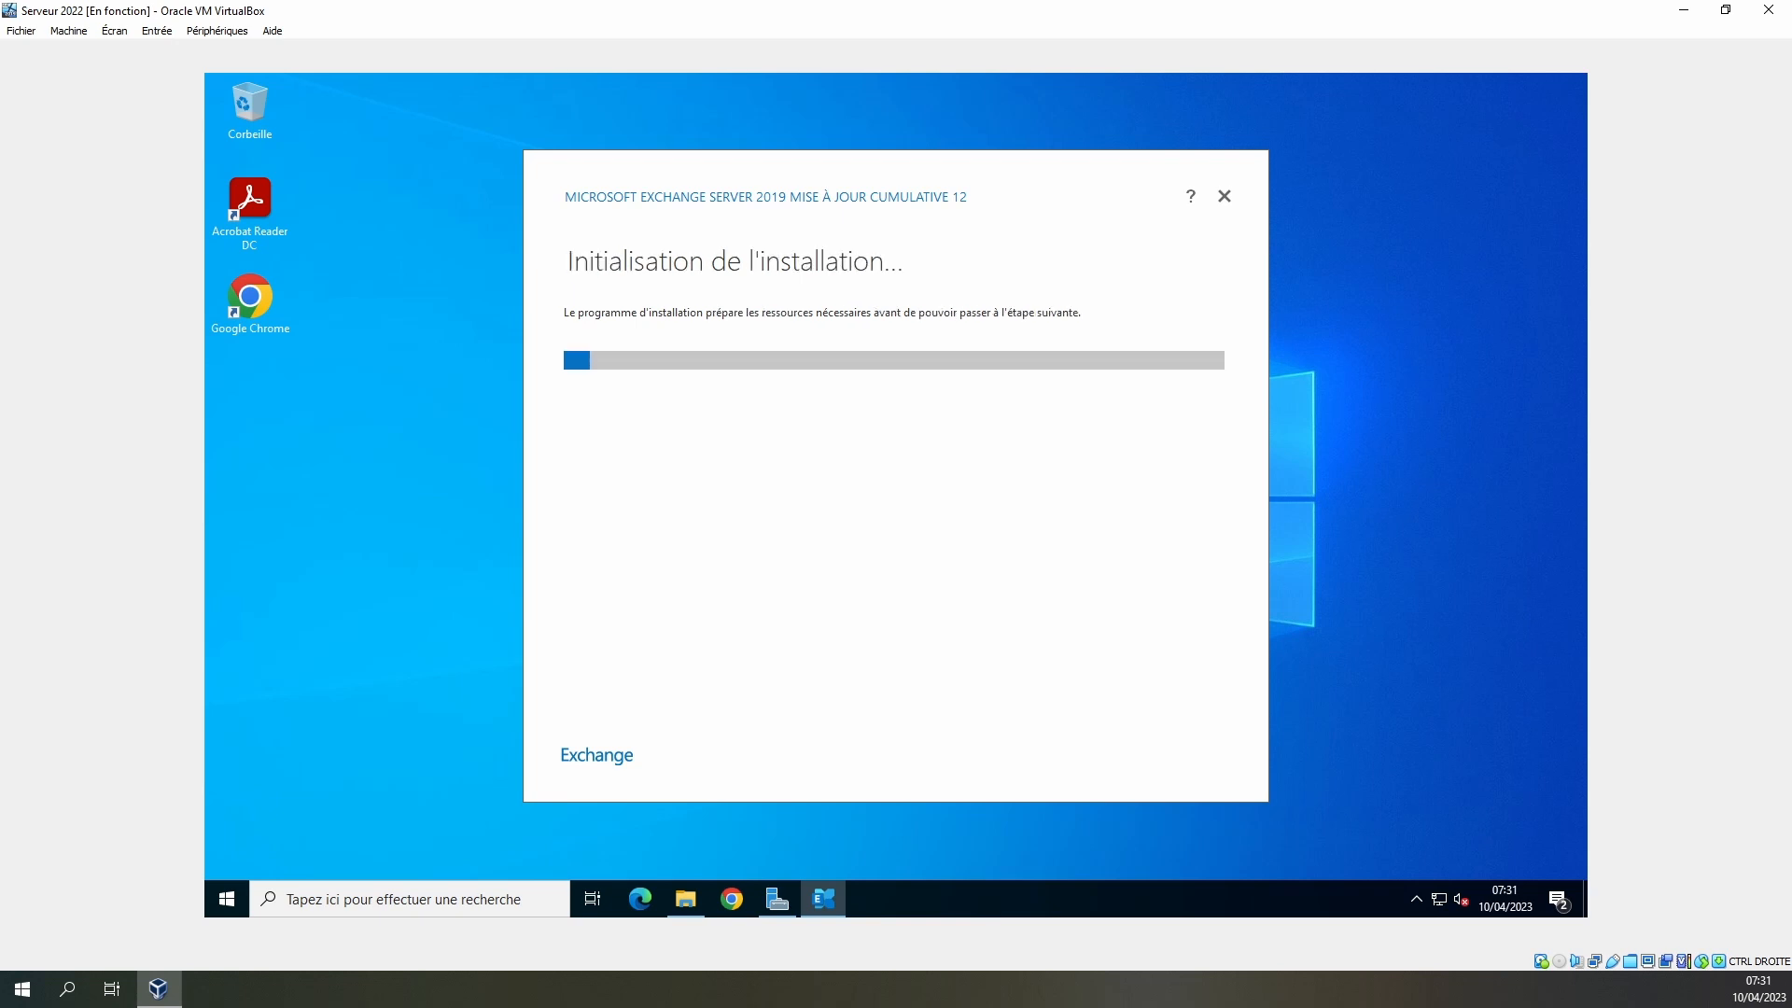
pyautogui.click(1197, 751)
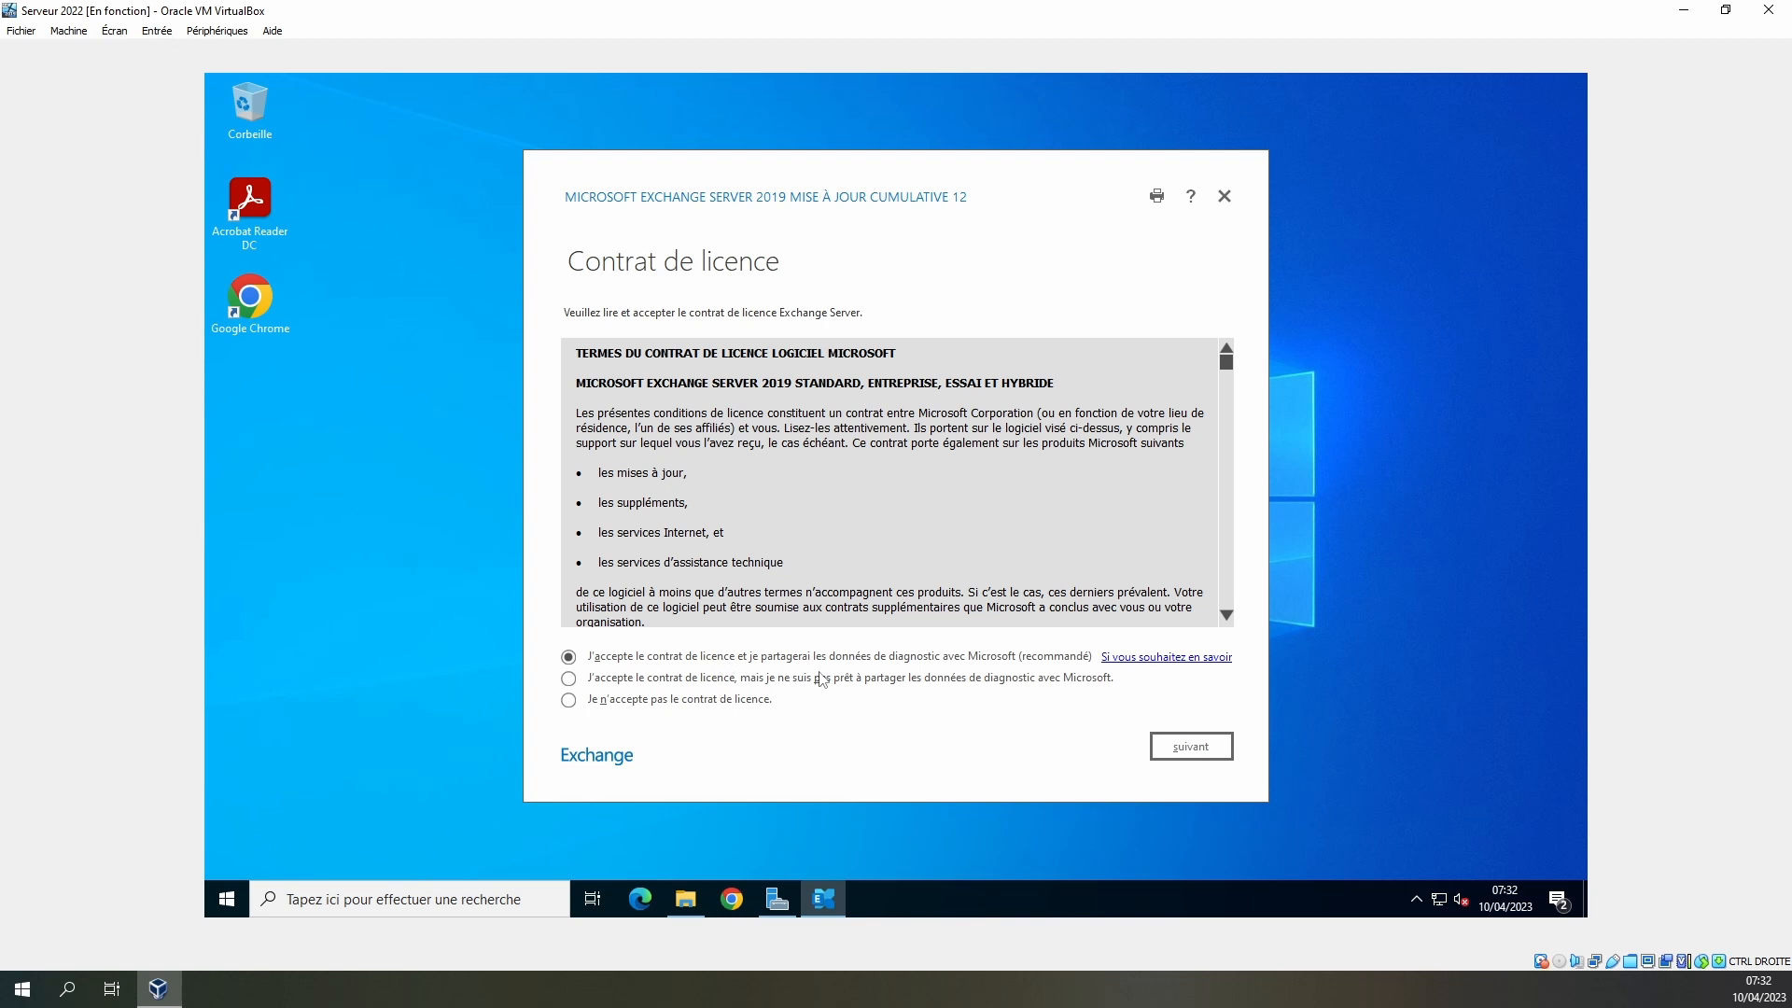
# Accept the Exchange licence agreement without sharing diagnostic data and keep the recommended settings
pyautogui.click(728, 681)
pyautogui.click(1204, 749)
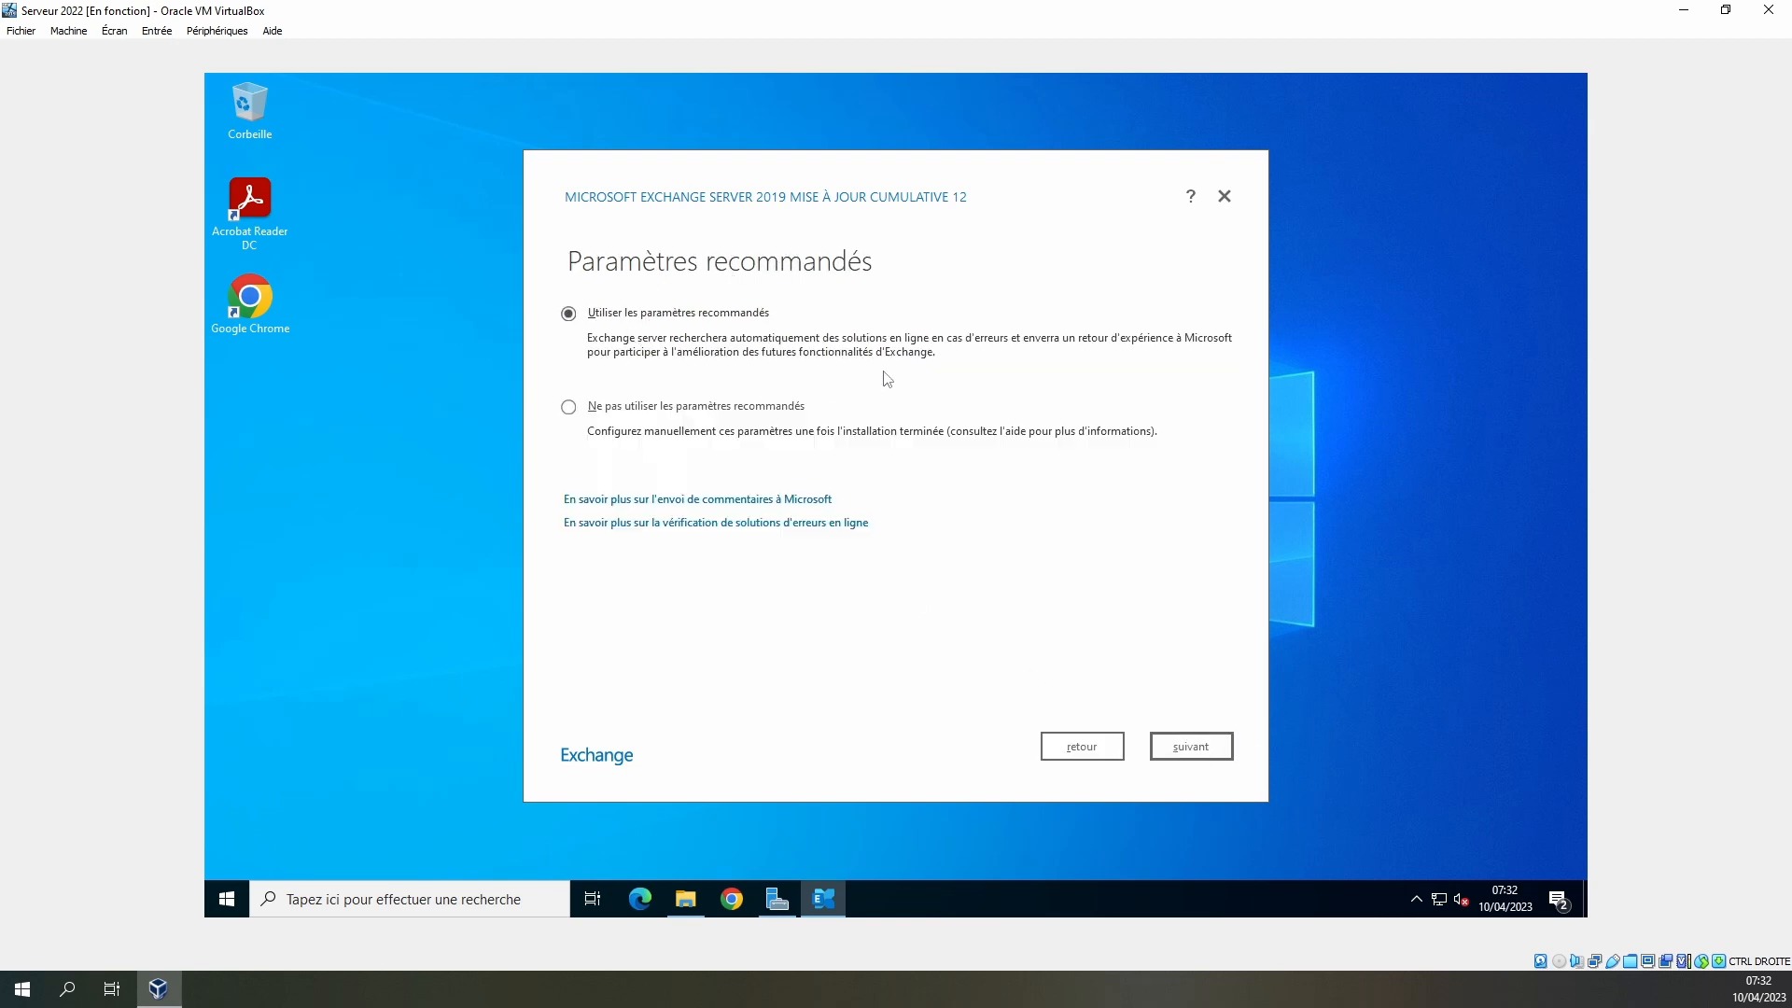
pyautogui.click(1199, 755)
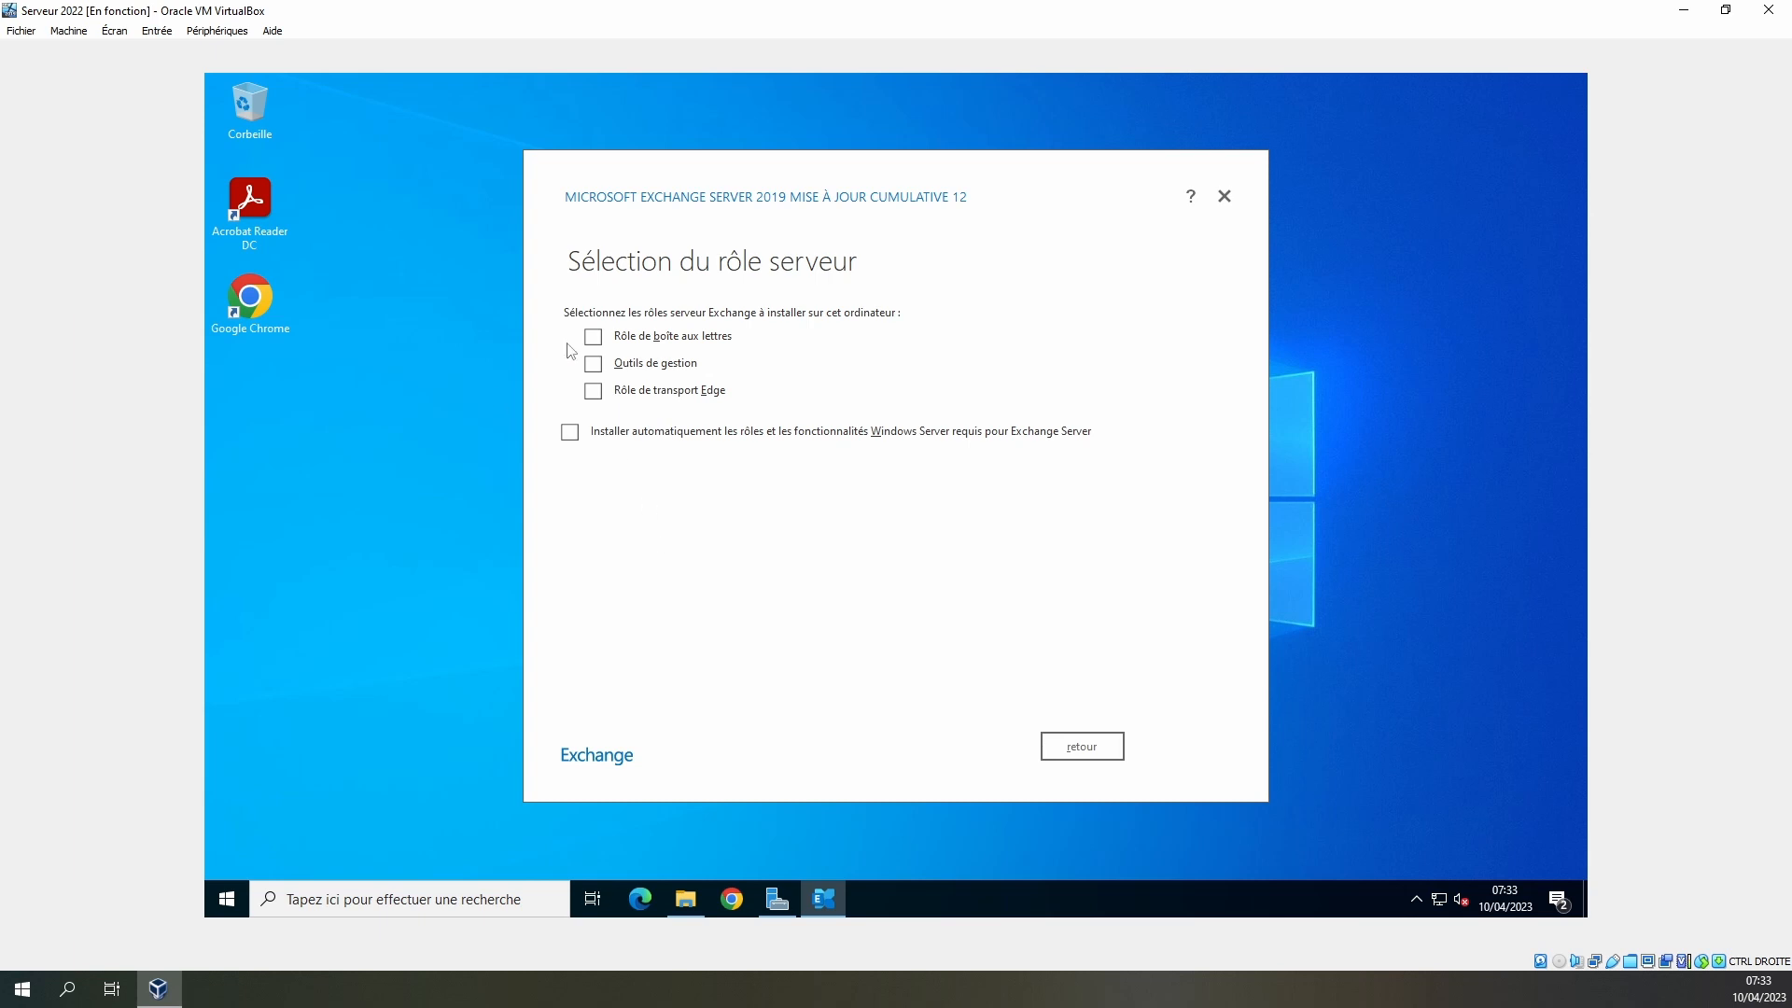
# Select the mailbox role for the Exchange installation and accept the default path C:\Program Files\Microsoft\Exchange Server\V15
pyautogui.click(595, 337)
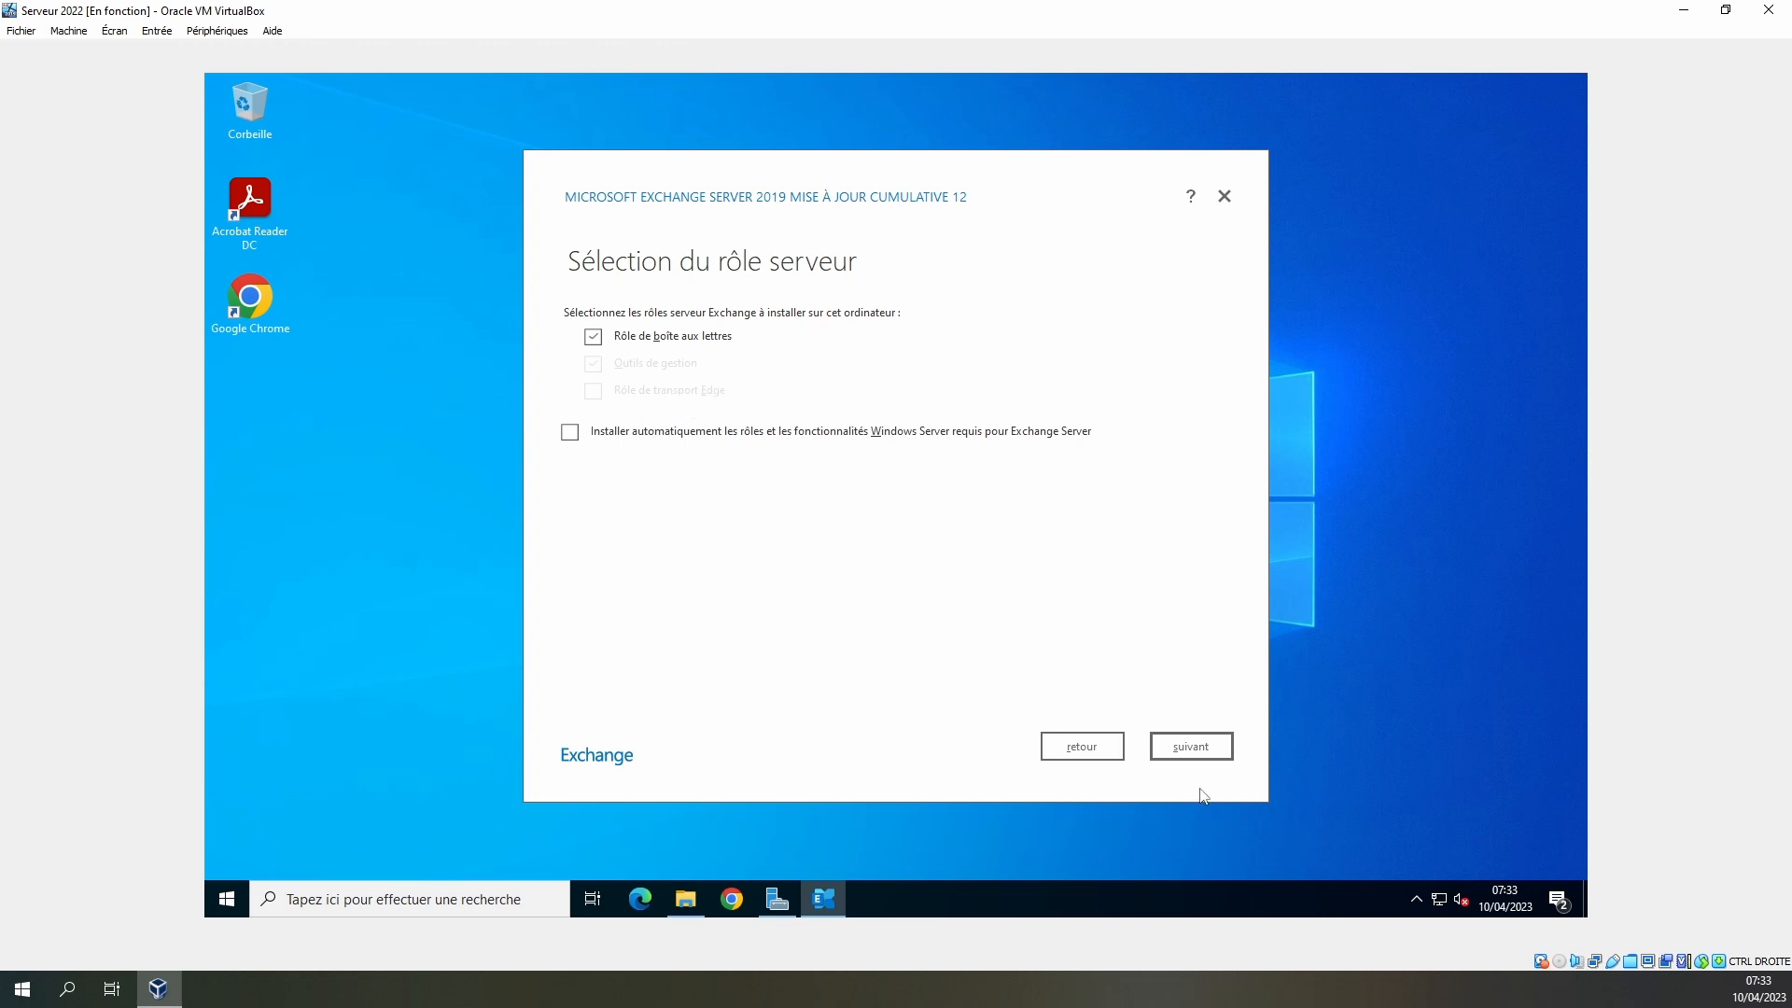
pyautogui.click(1201, 754)
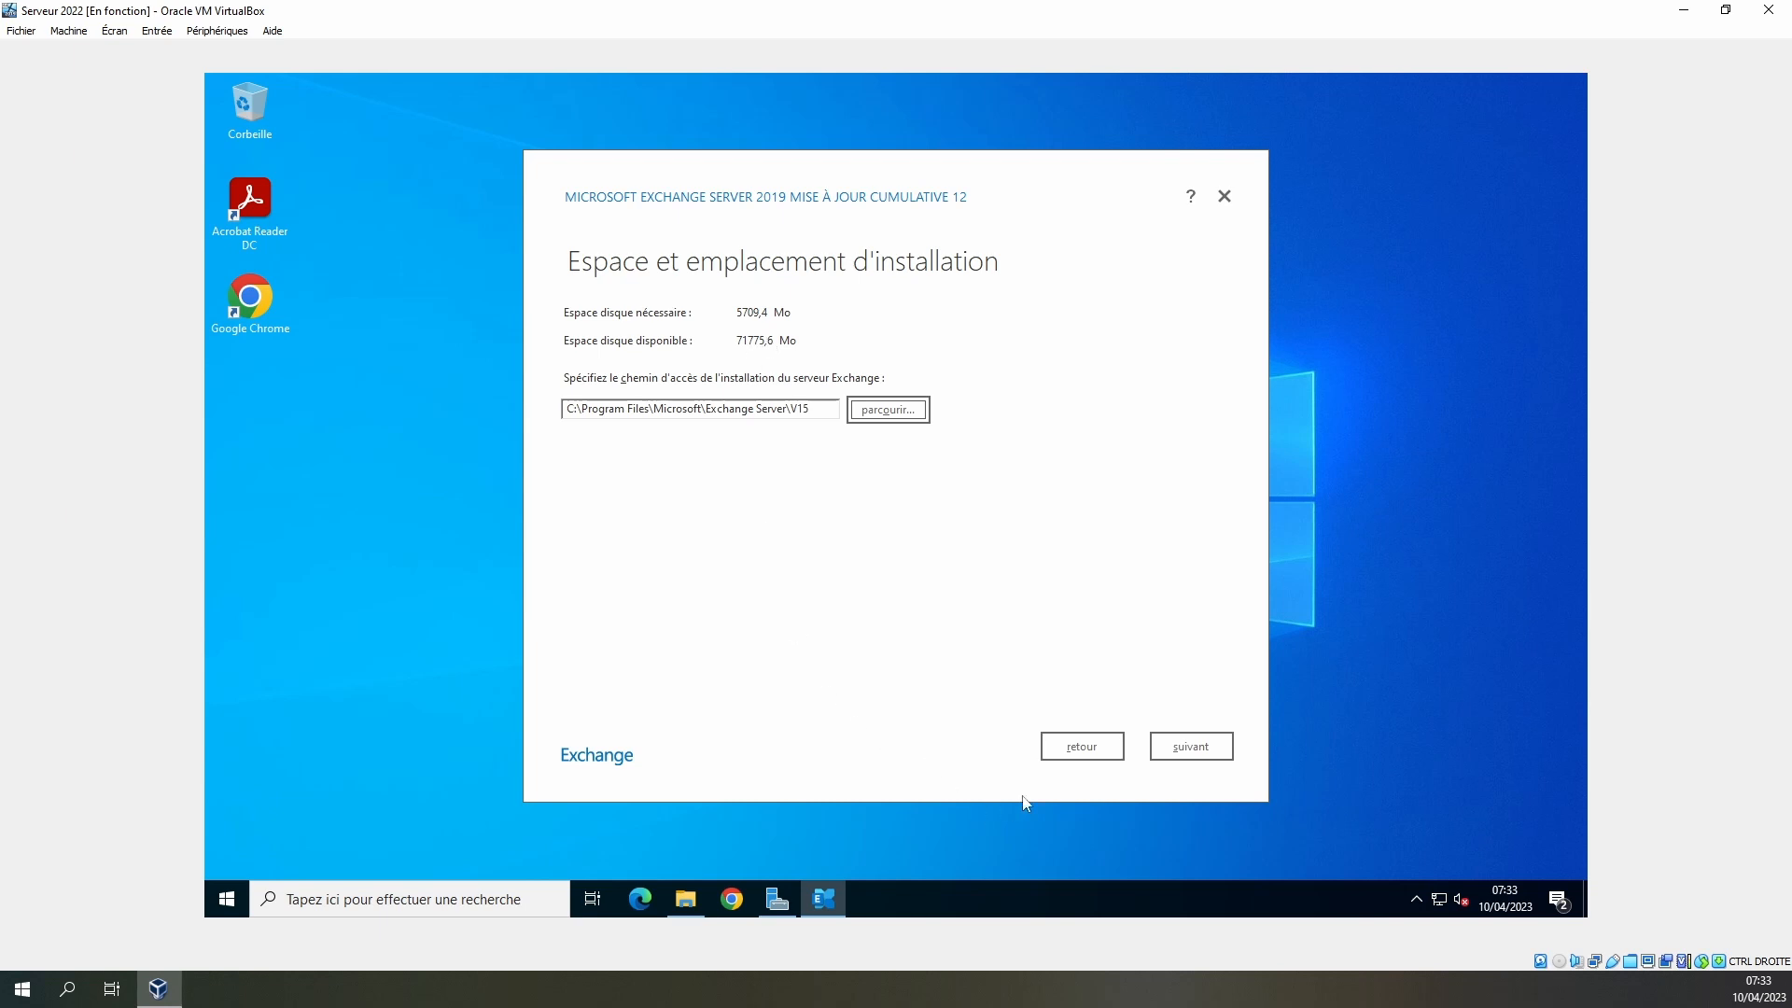
pyautogui.click(1216, 754)
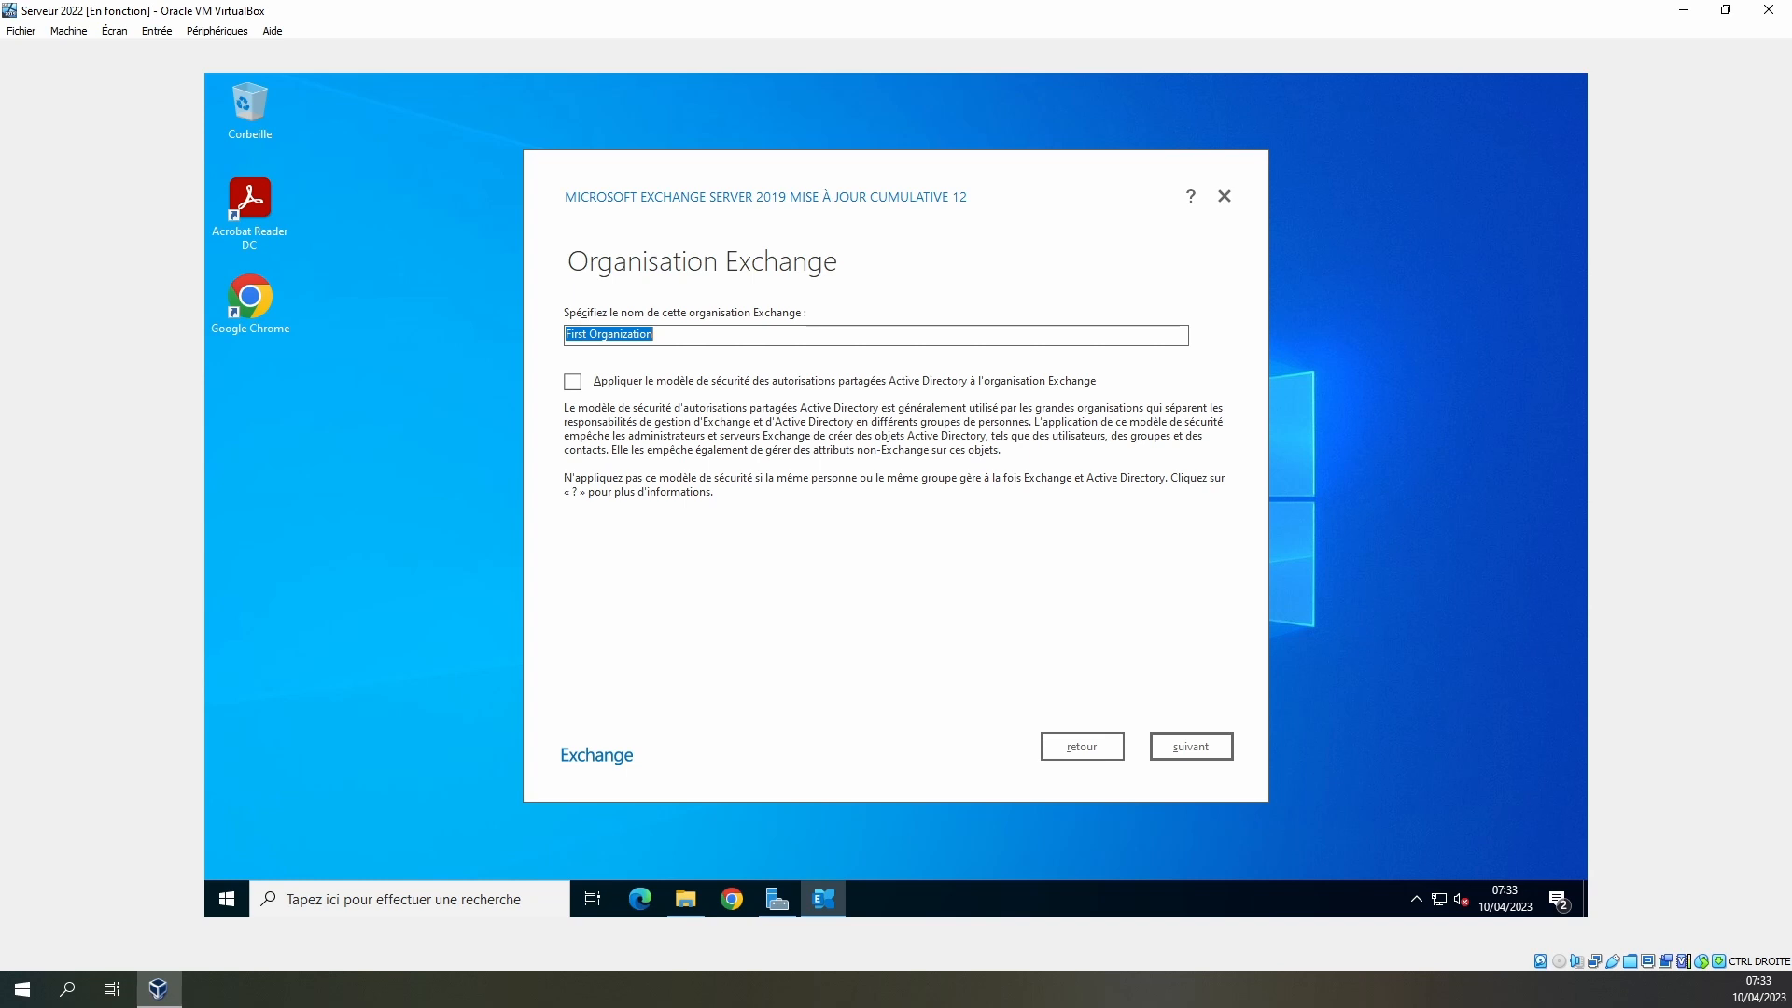
# Name the Exchange organisation Enrico 78, leave malware scanning enabled and run the readiness checks
pyautogui.write('Enrico 78')
pyautogui.click(1202, 748)
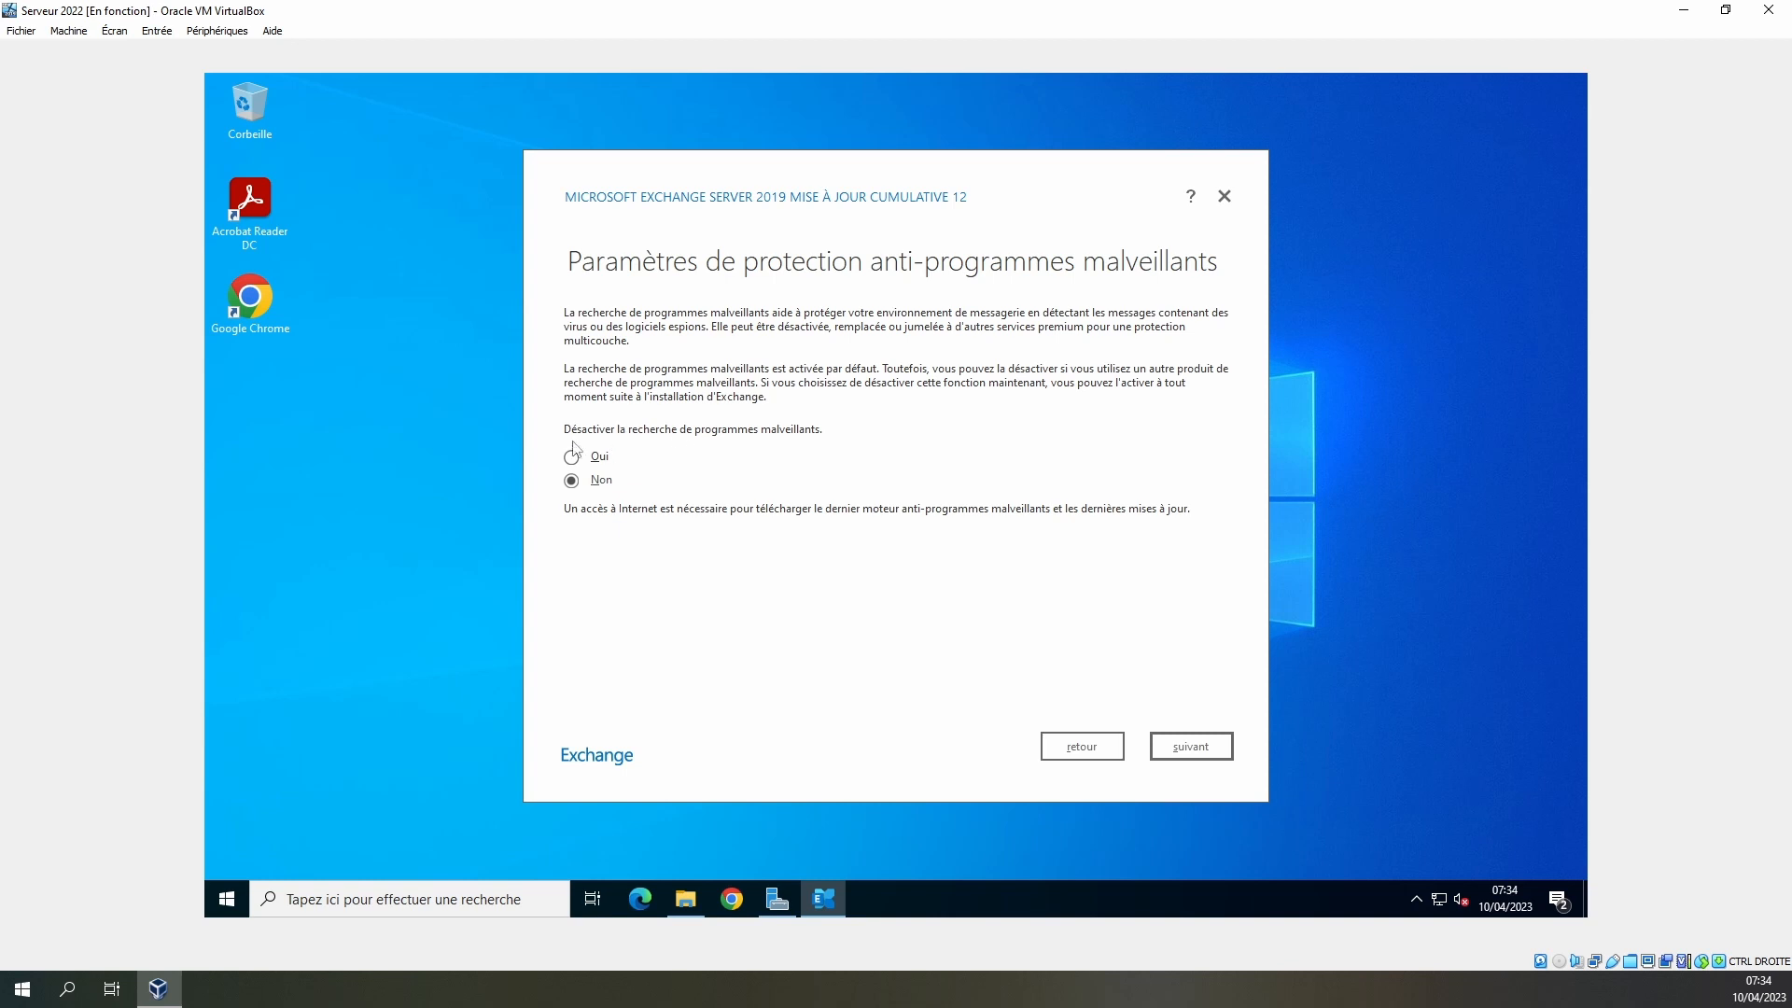
pyautogui.click(1209, 754)
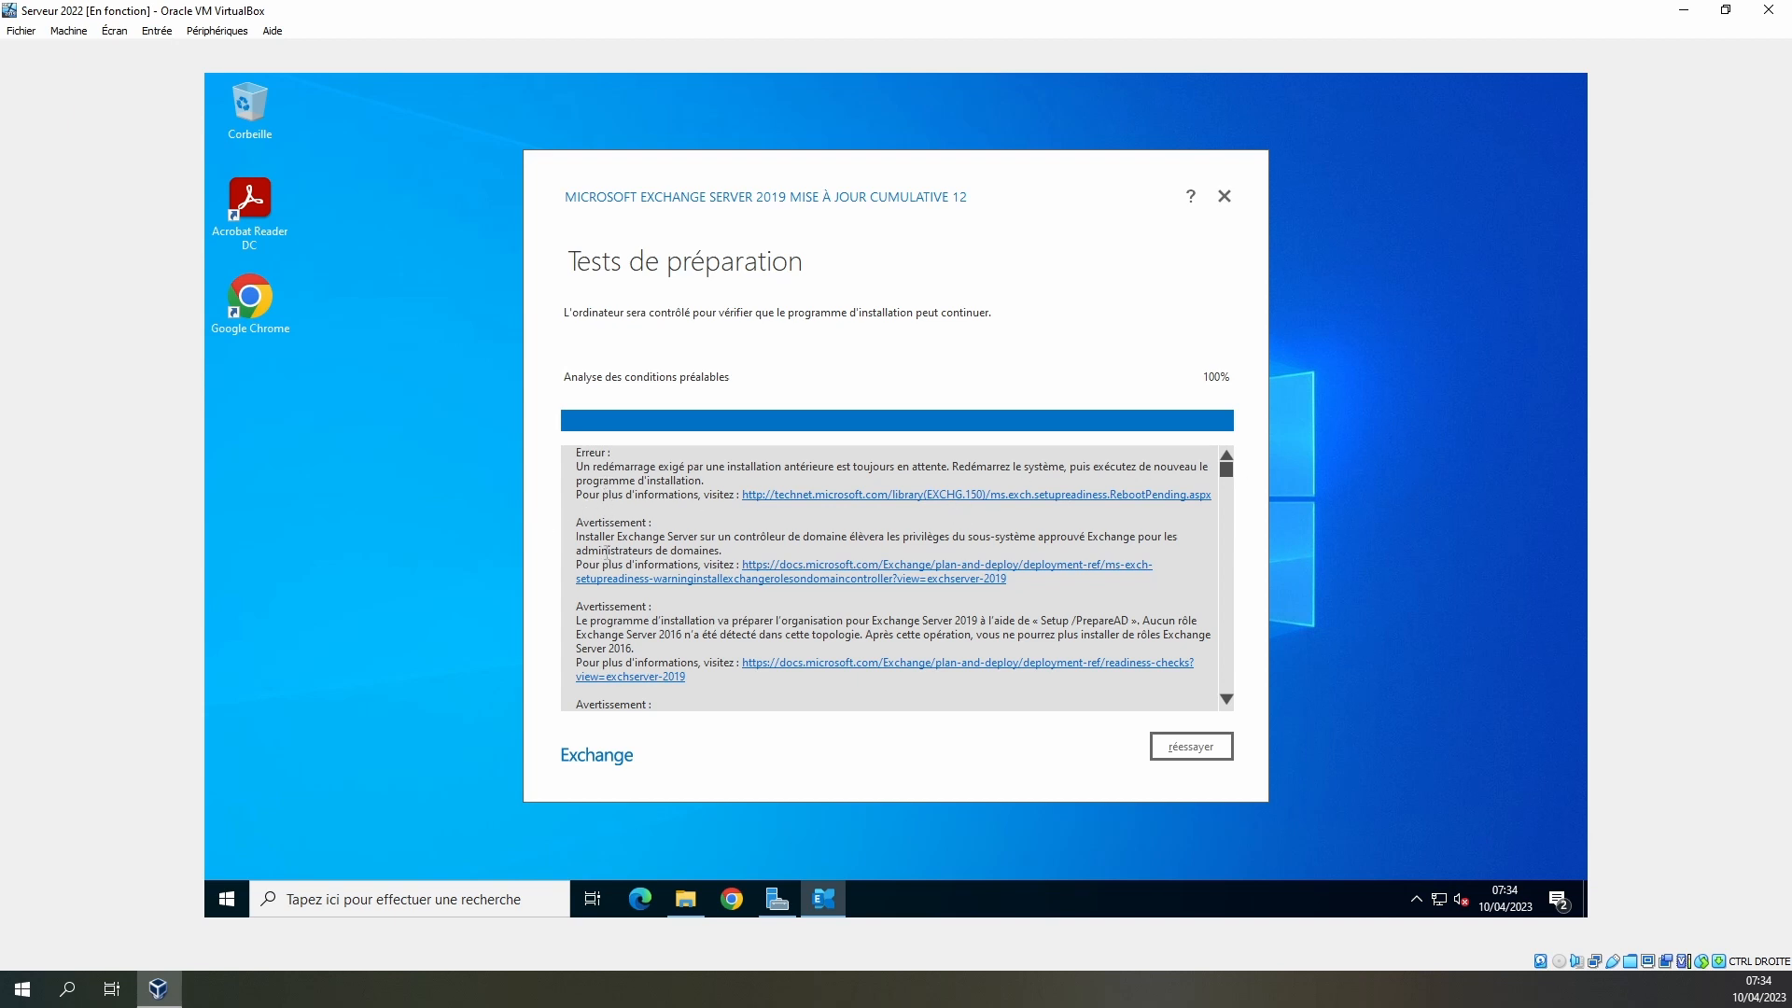
# Review the errors and warnings from the readiness checks, and cancel the Exchange setup
pyautogui.scroll(-3, 709, 622)
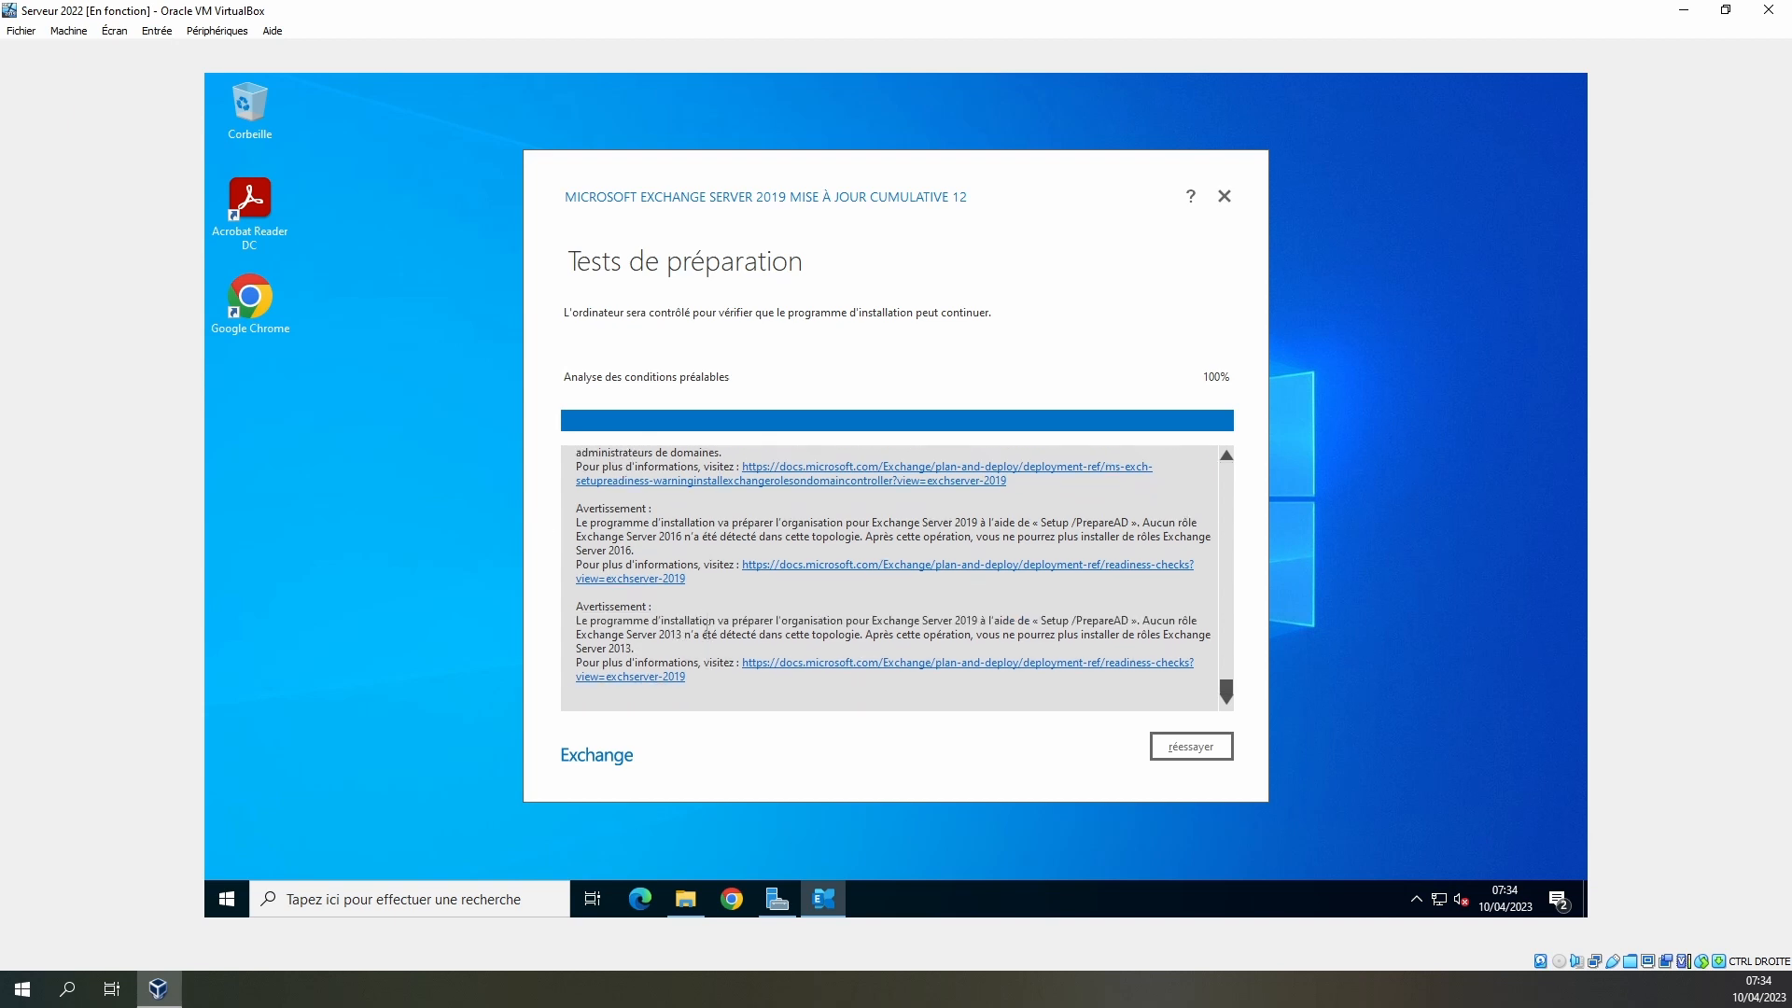
pyautogui.scroll(3, 710, 622)
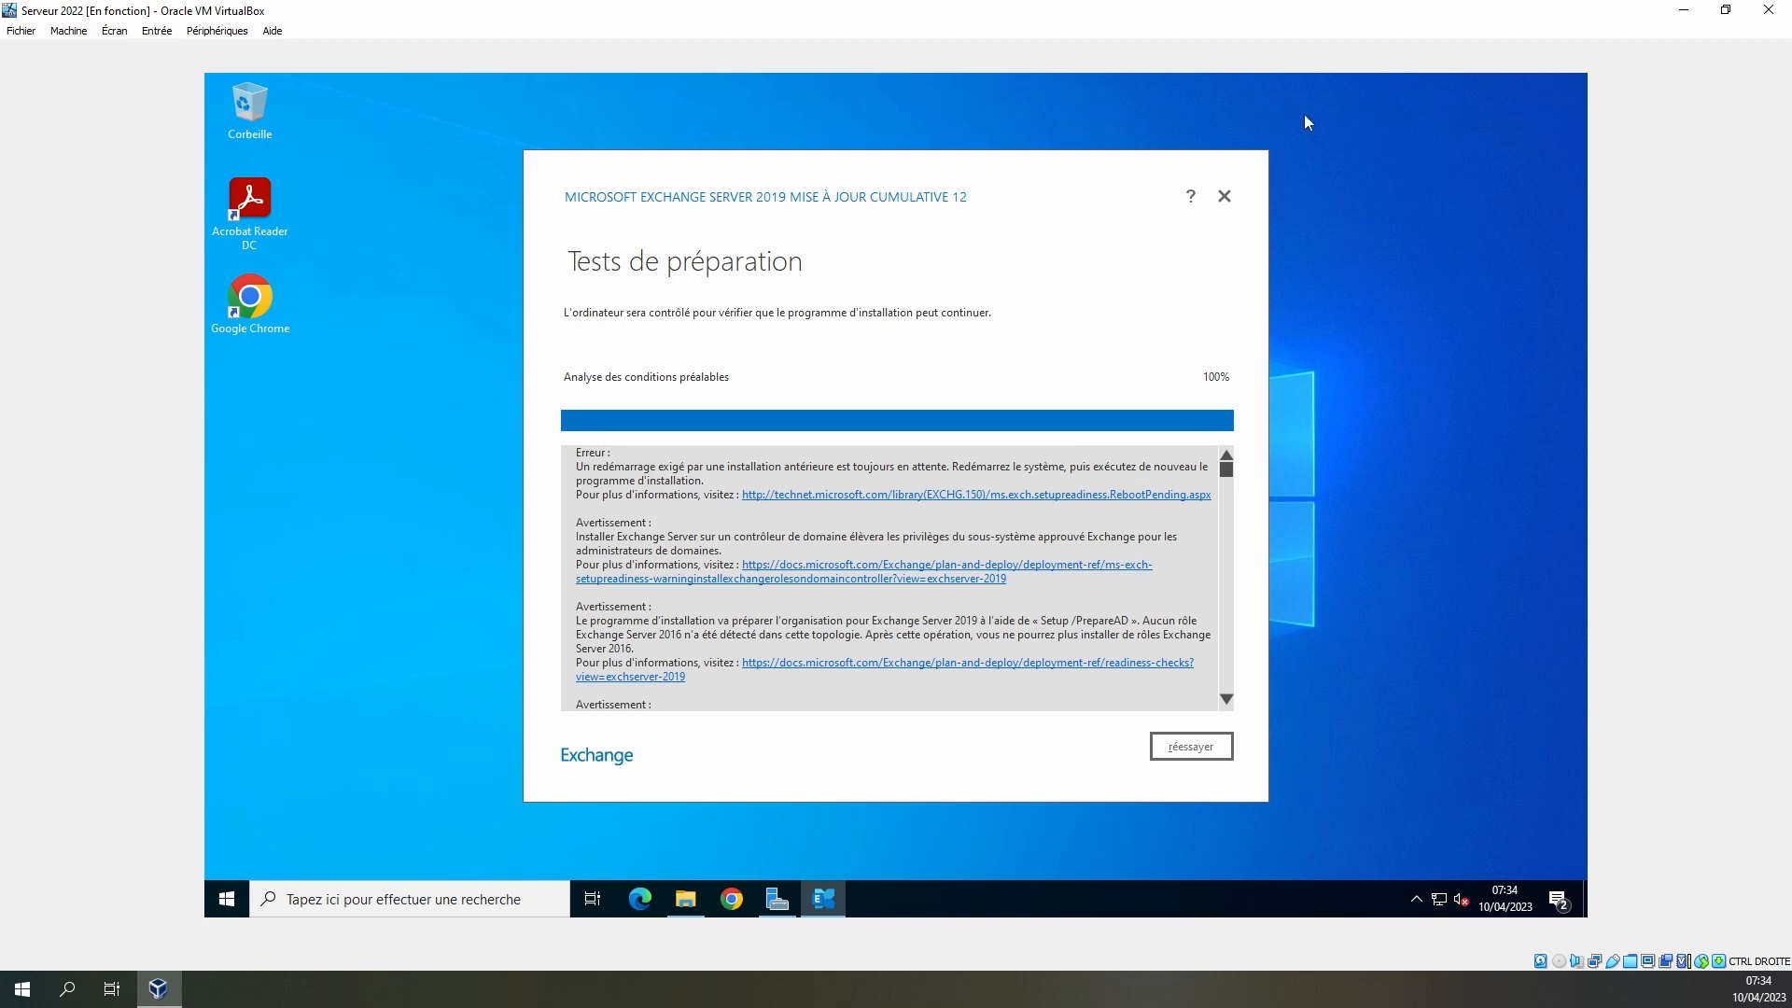
pyautogui.click(1224, 198)
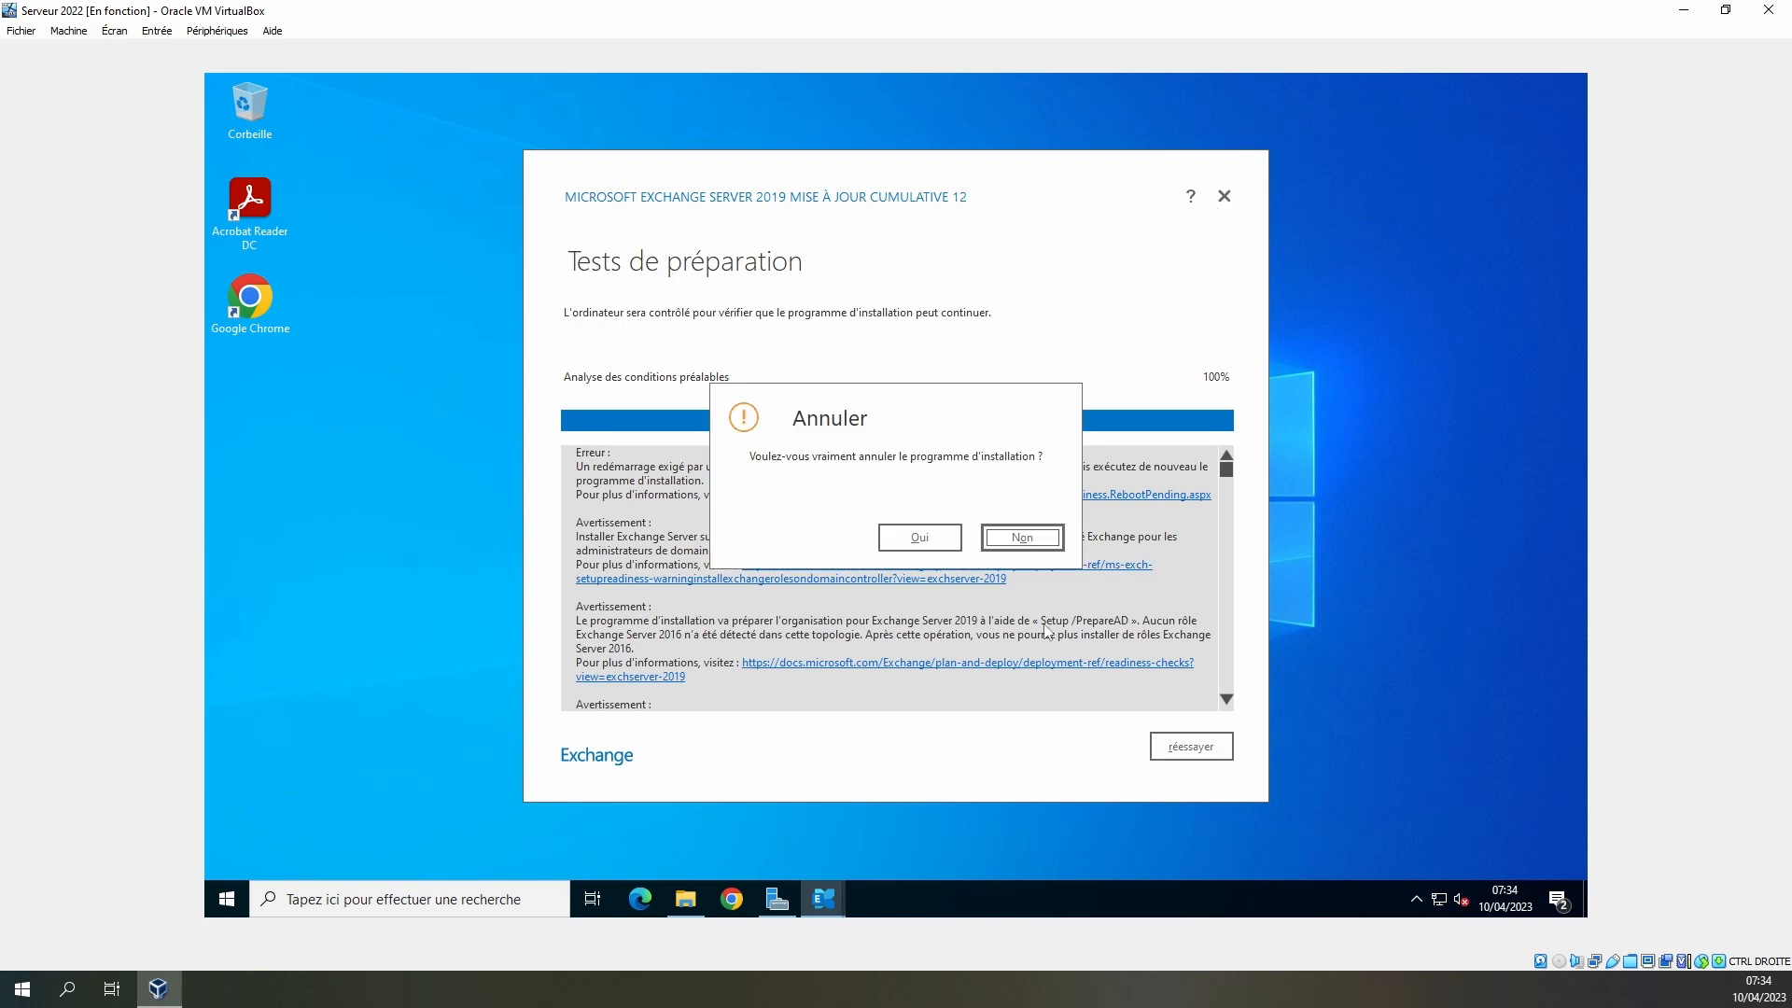
pyautogui.click(916, 541)
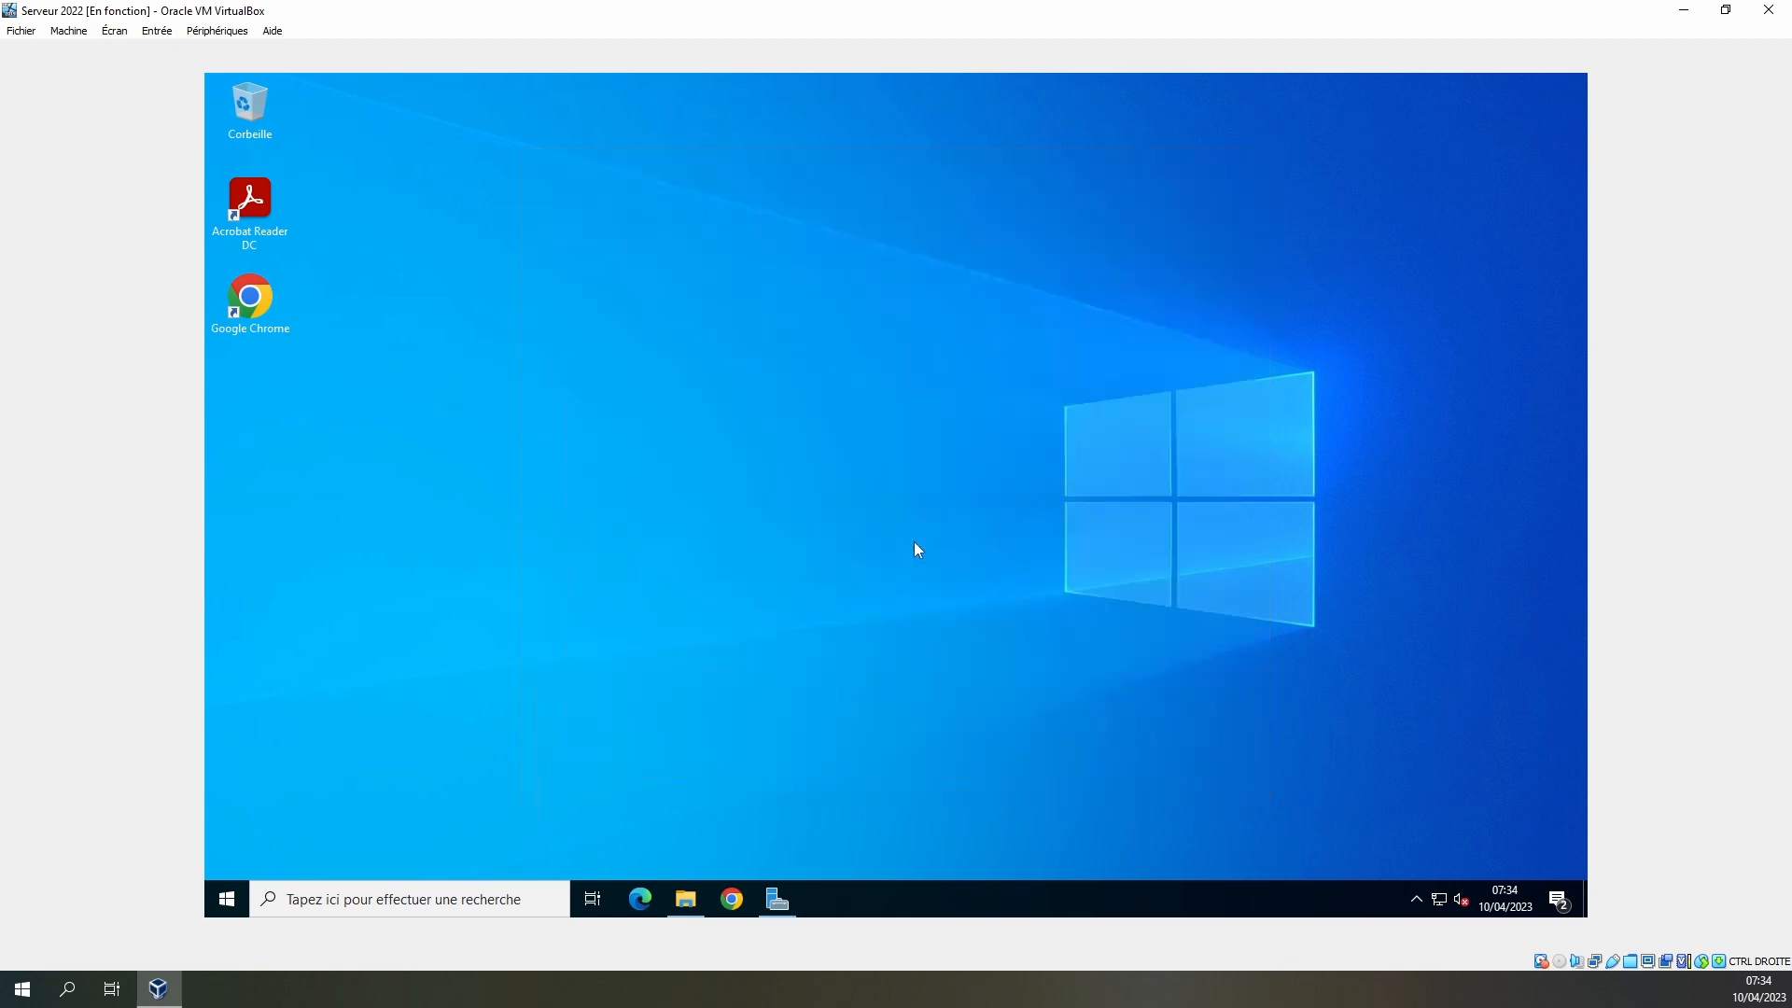
# Restart the server, giving the planned operating system recovery reason (Syst. d'exploit. : récup. (planifiée))
pyautogui.click(237, 901)
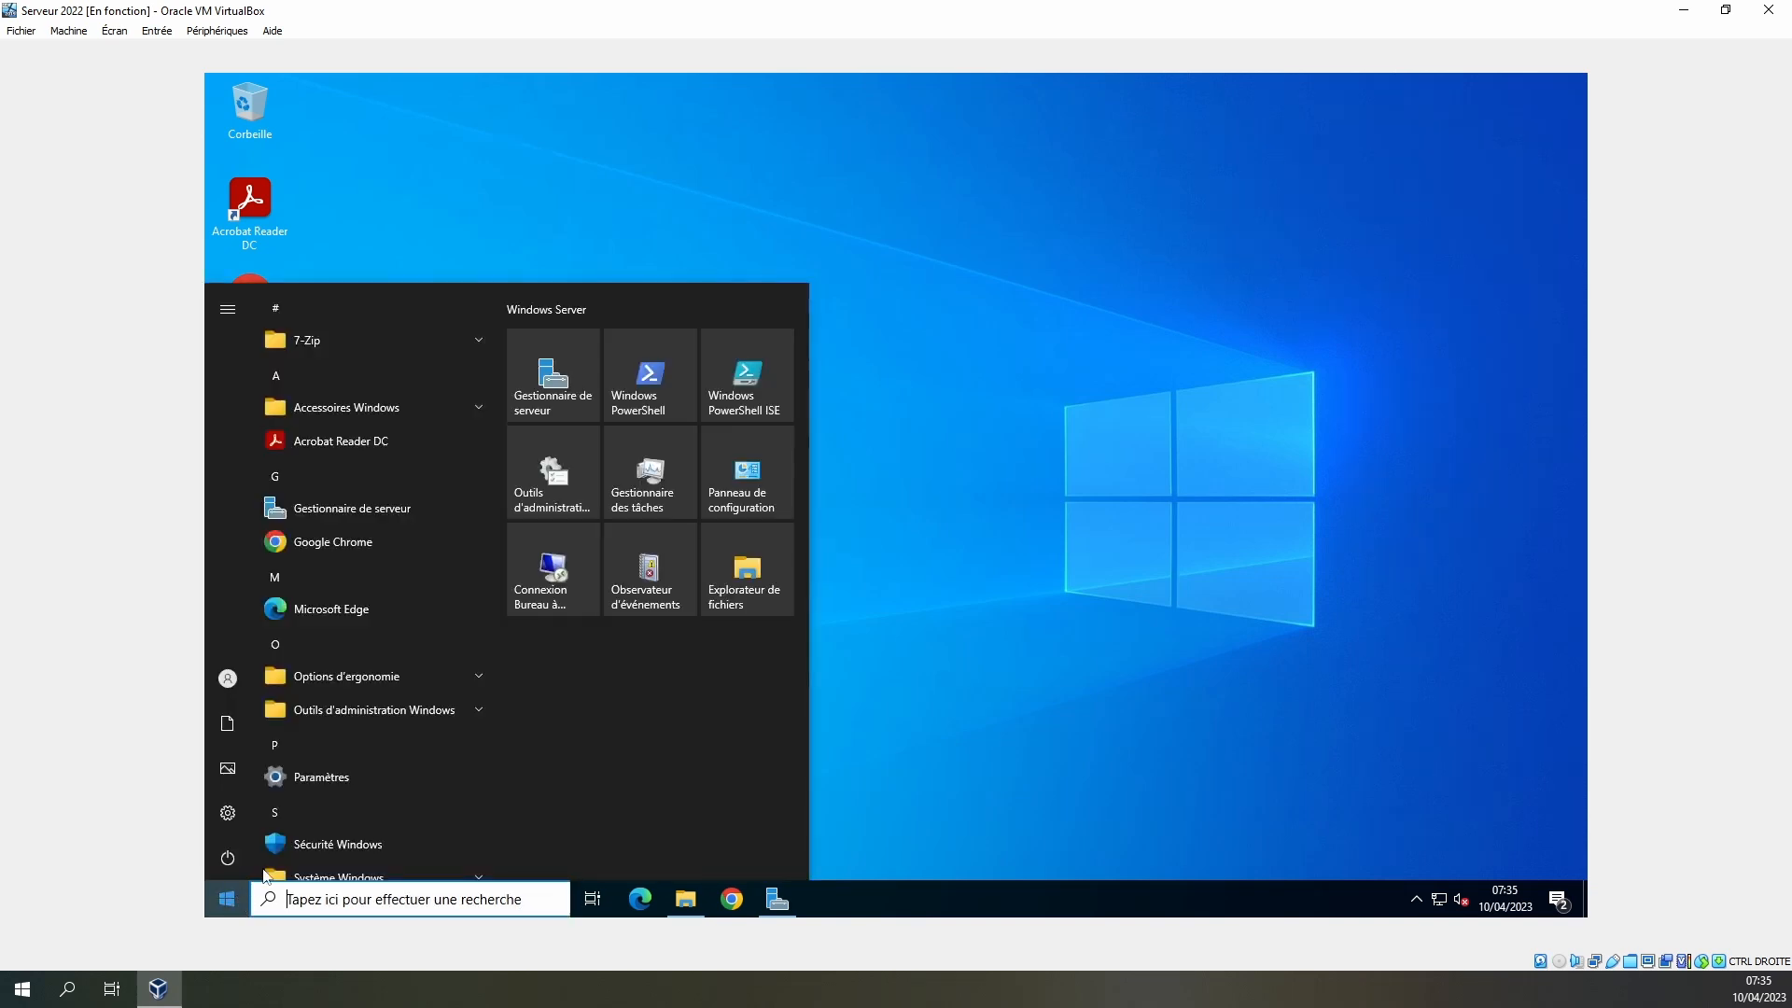
pyautogui.click(240, 859)
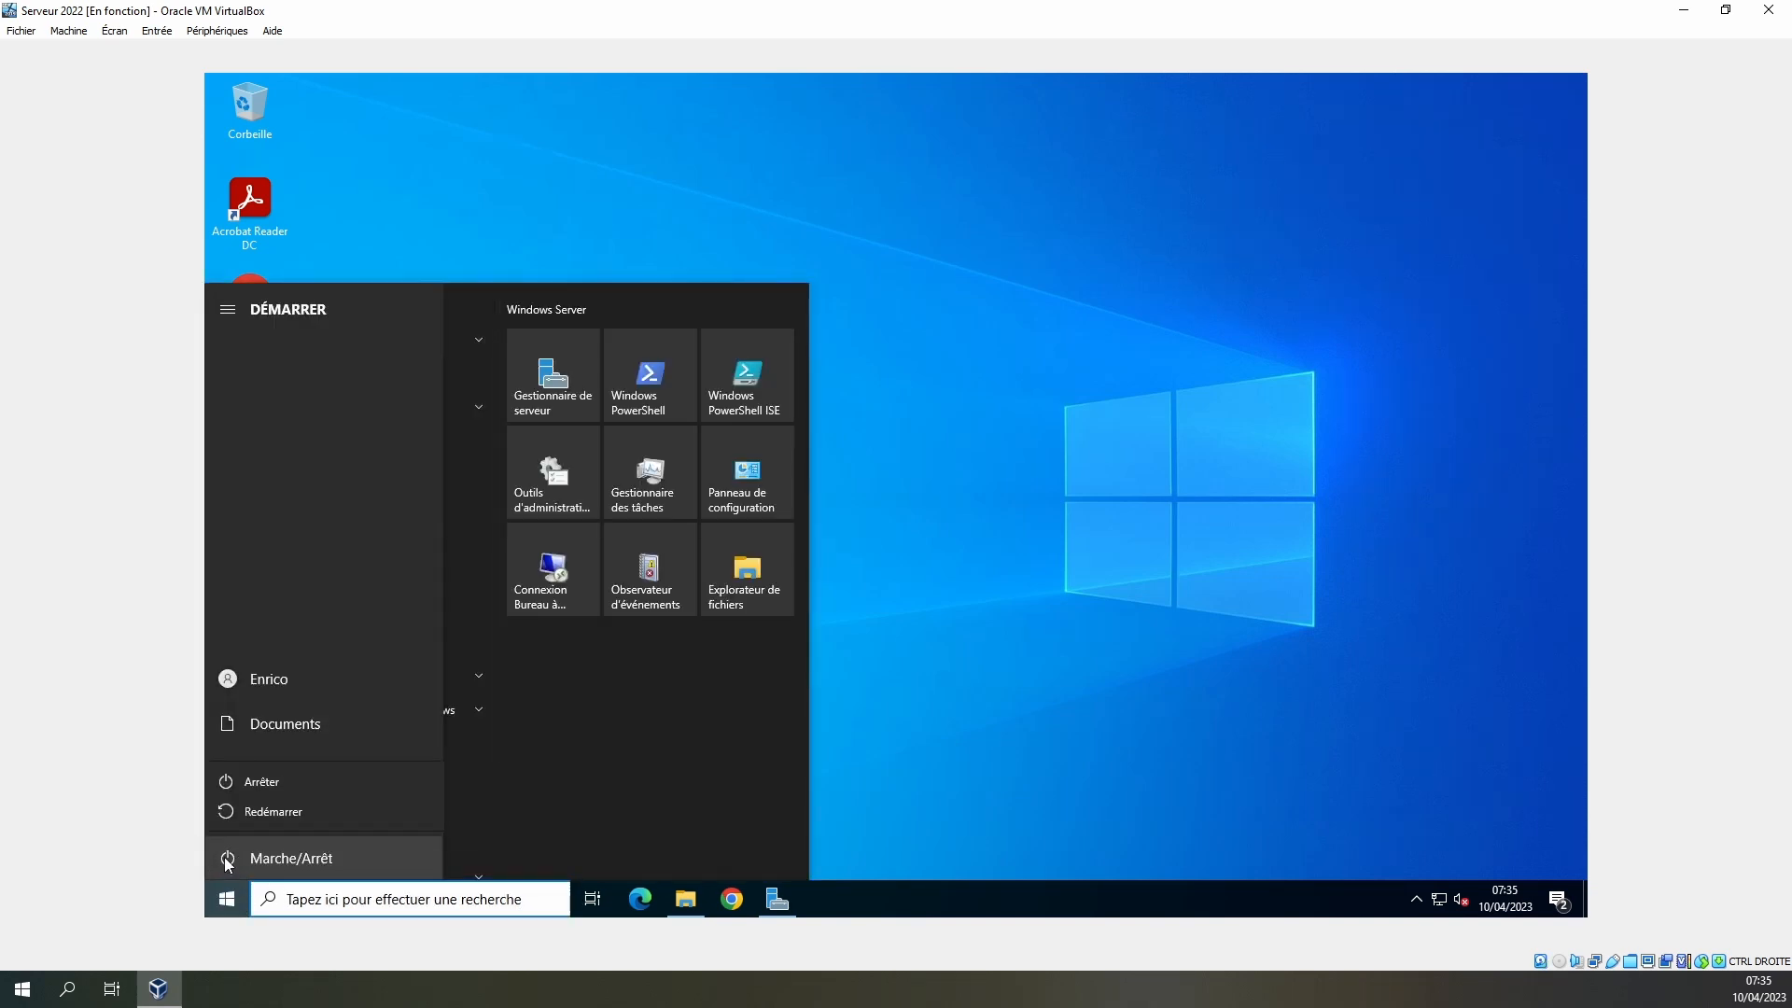
pyautogui.click(265, 811)
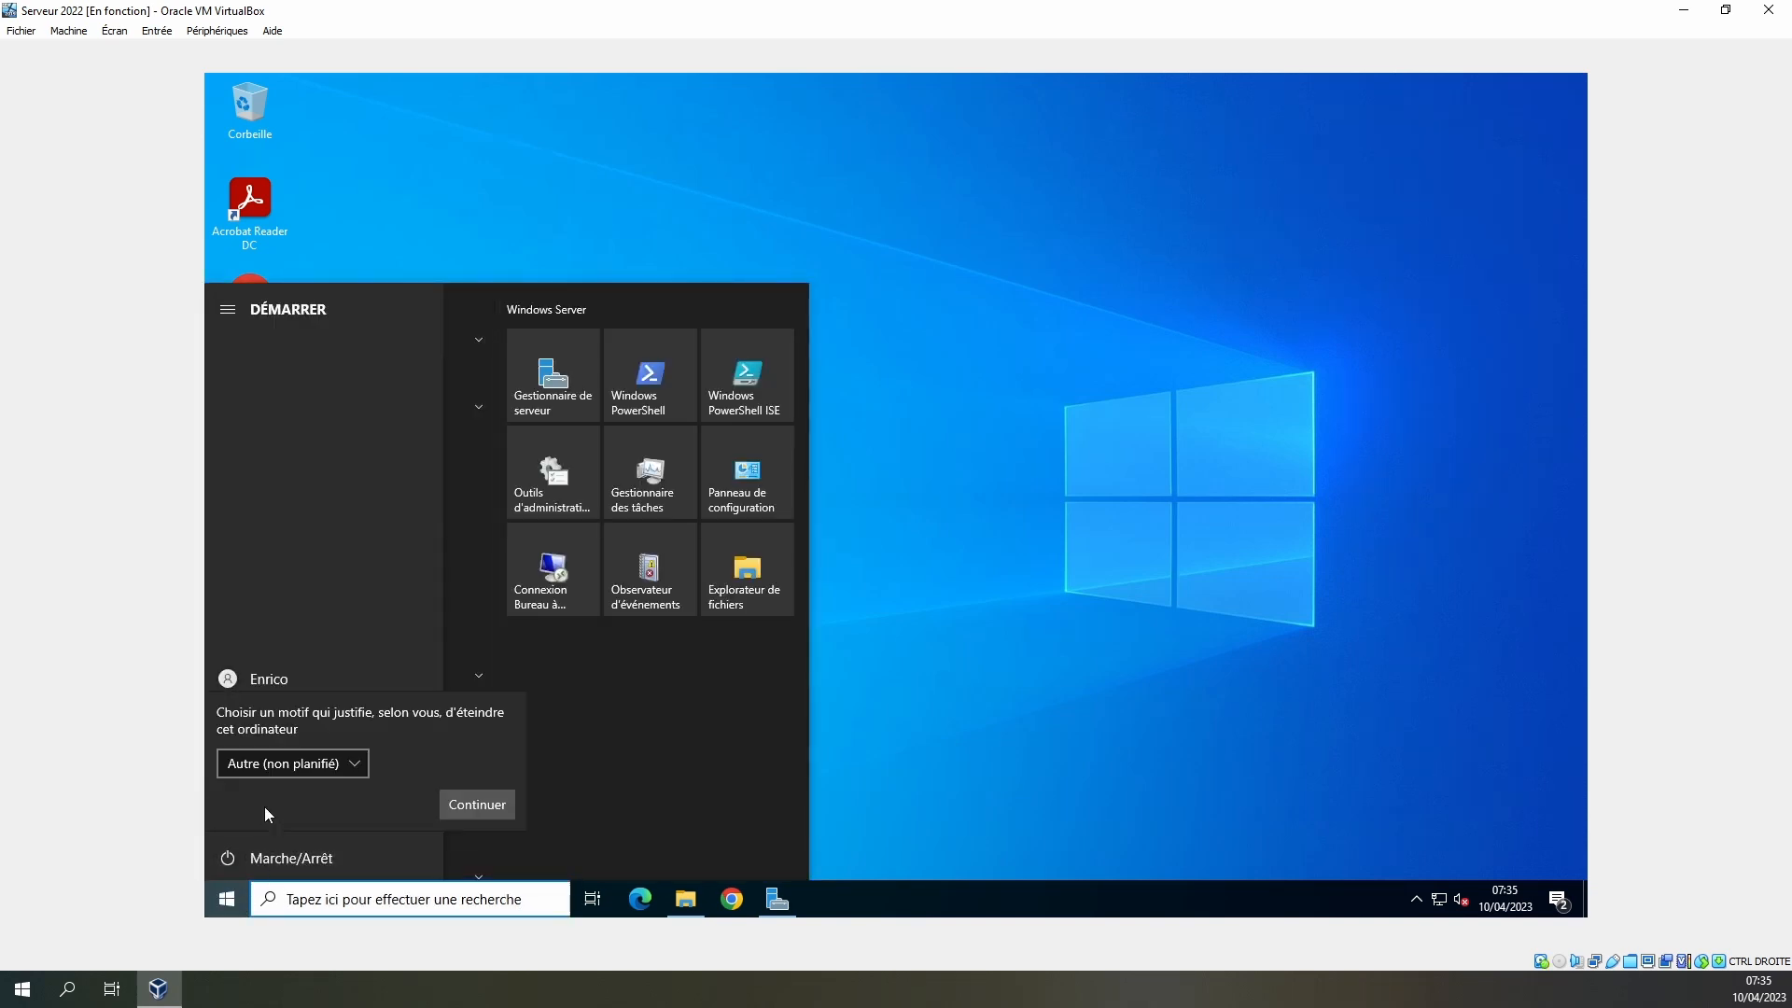
pyautogui.click(287, 760)
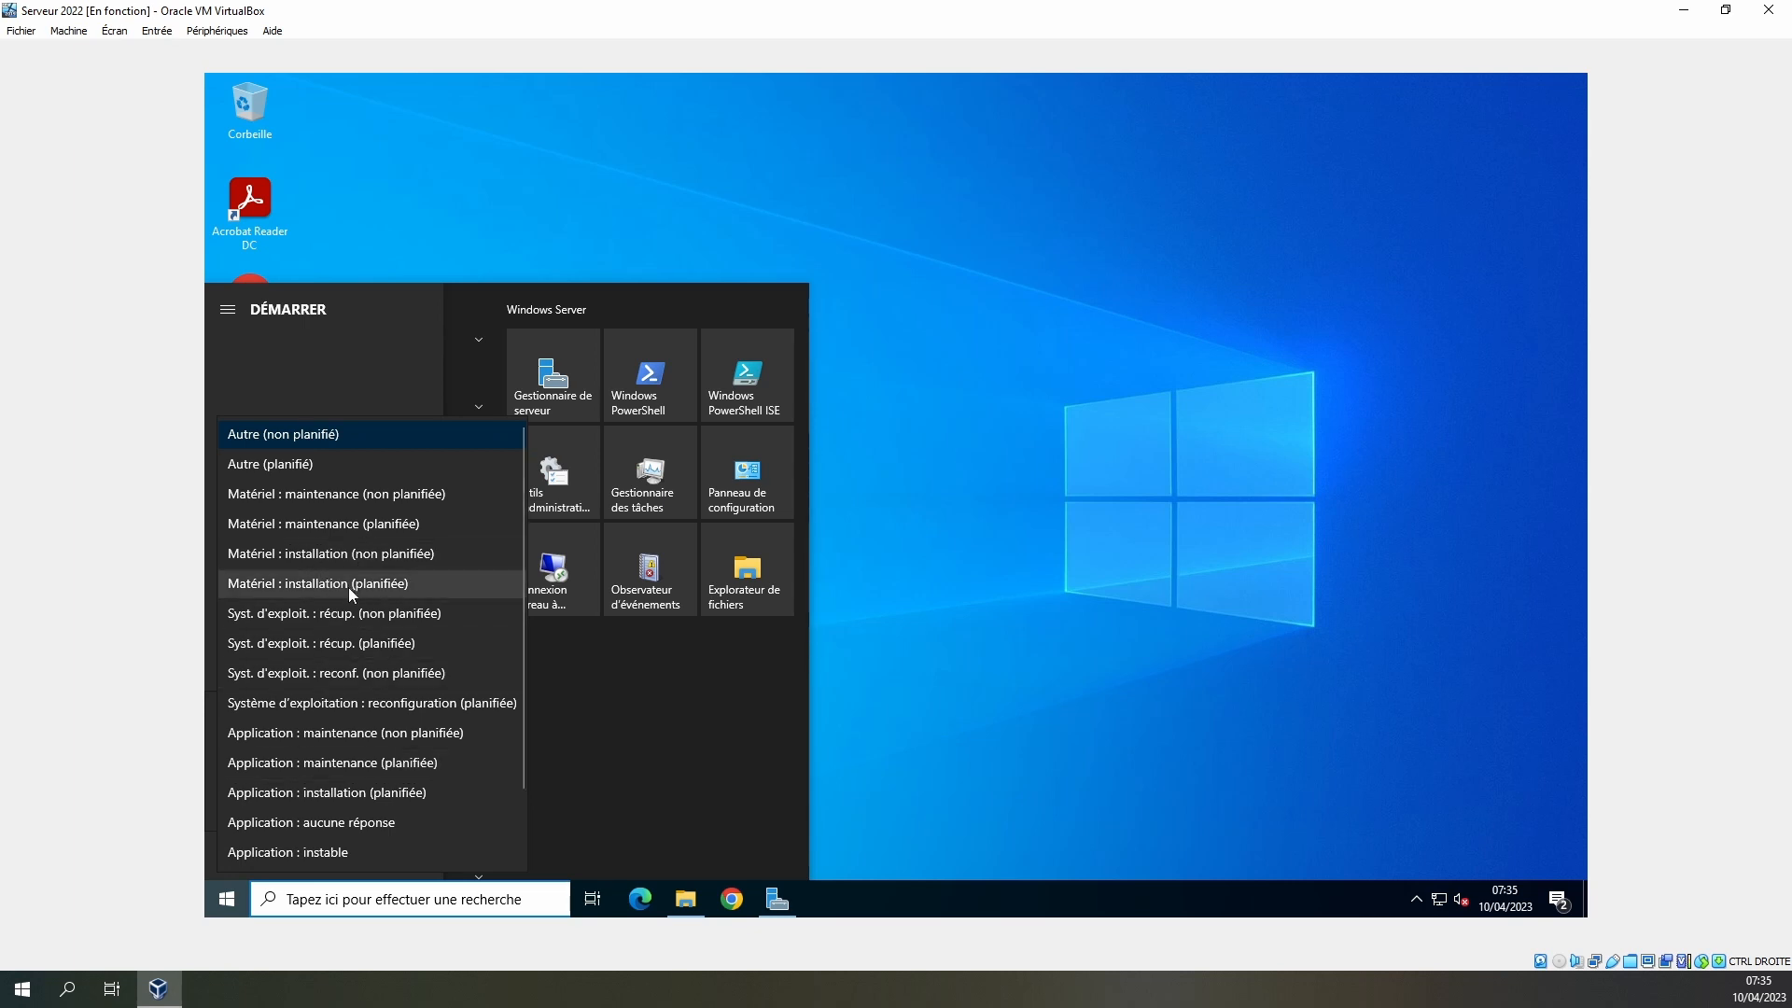
pyautogui.click(343, 646)
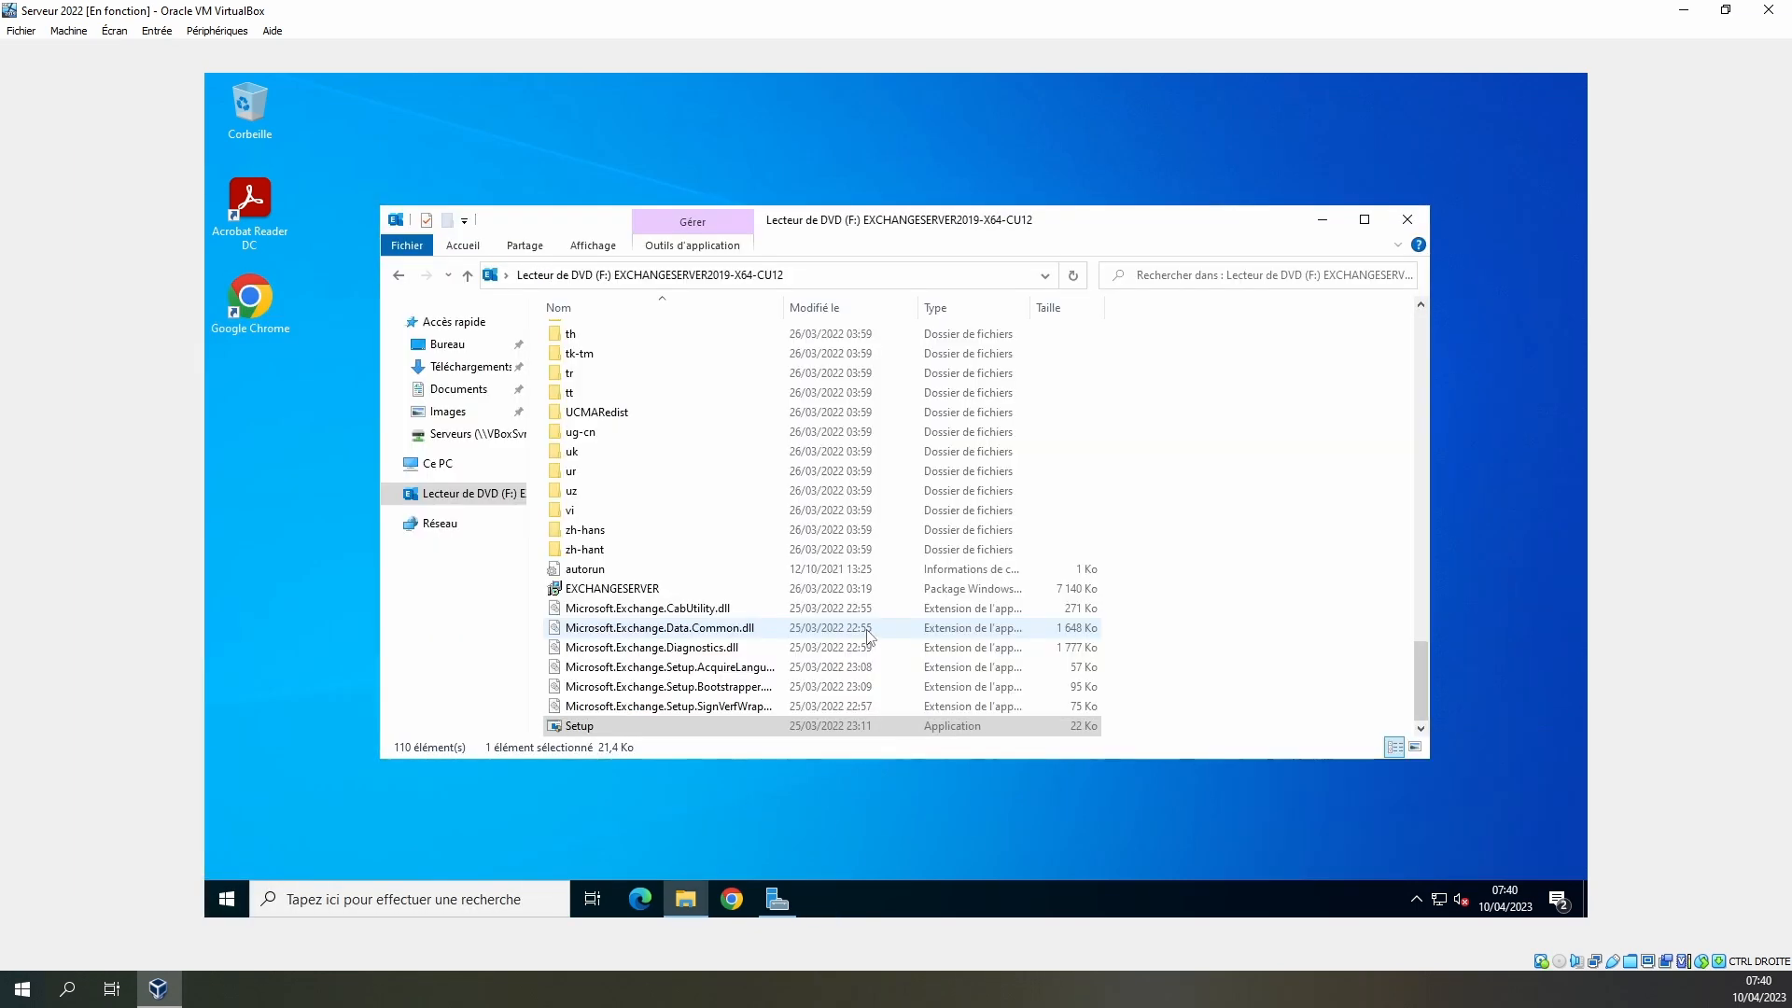
# Minimise the Exchange DVD window and proceed through the restarted setup, keeping the recommended settings
pyautogui.click(1322, 220)
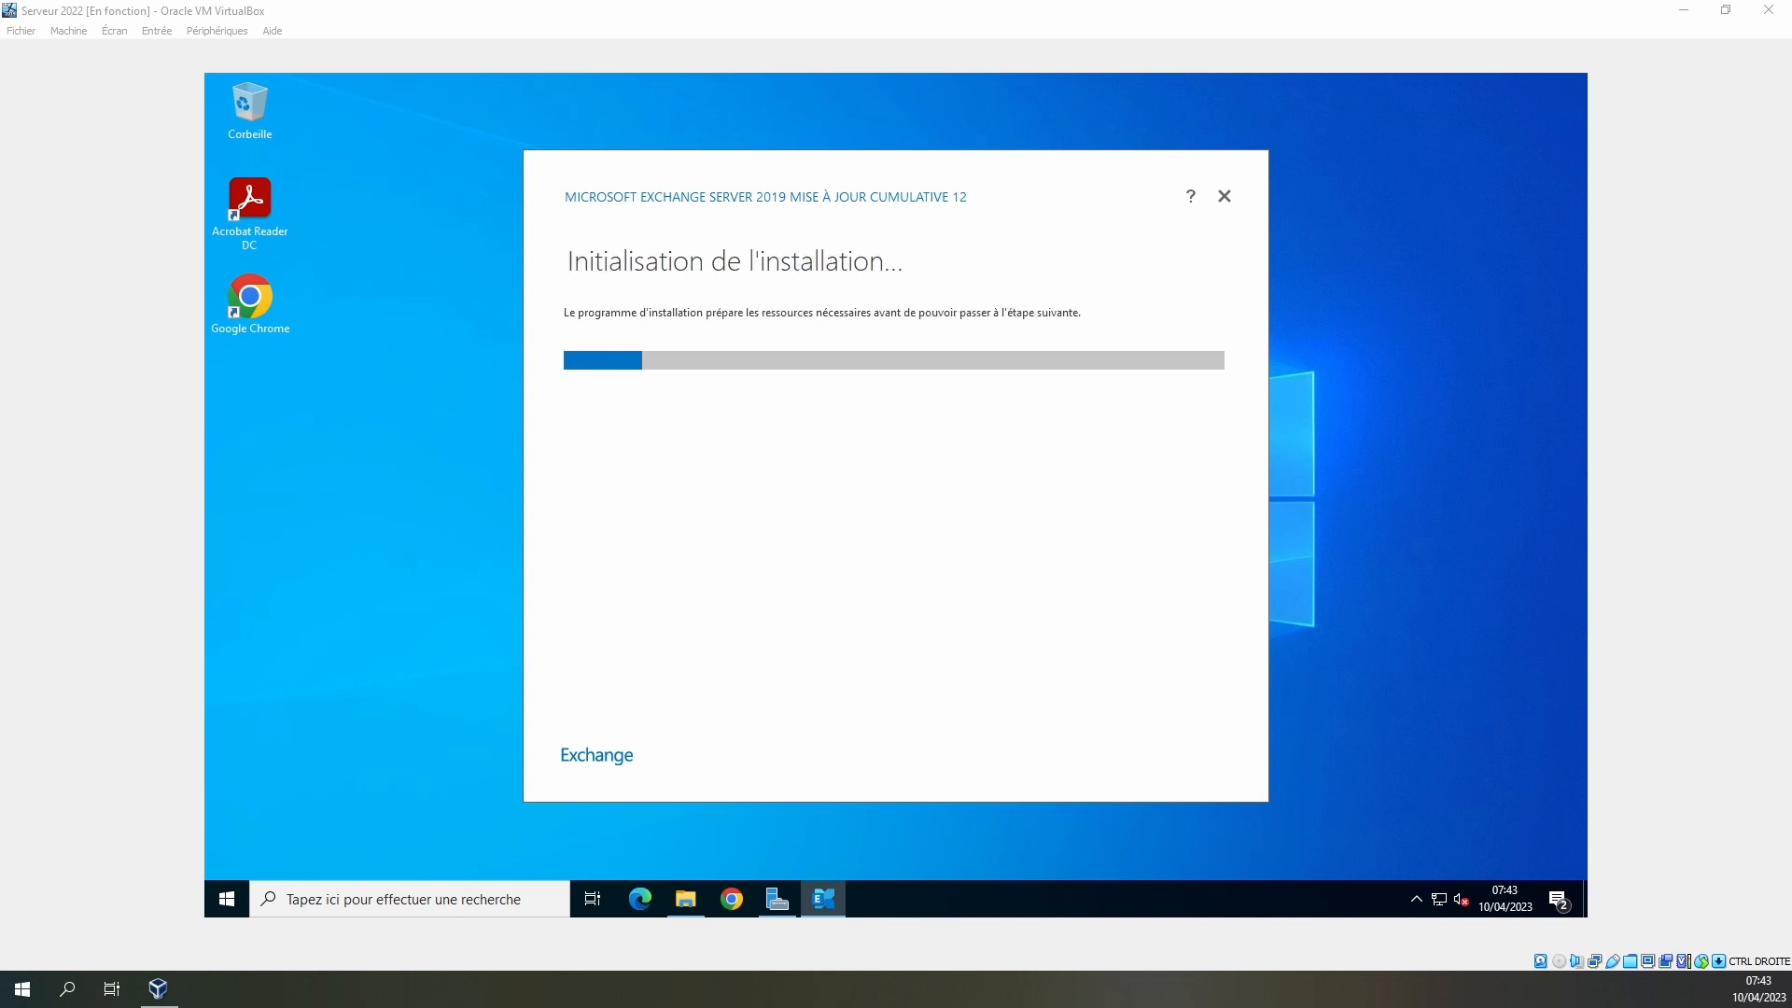
pyautogui.click(1198, 747)
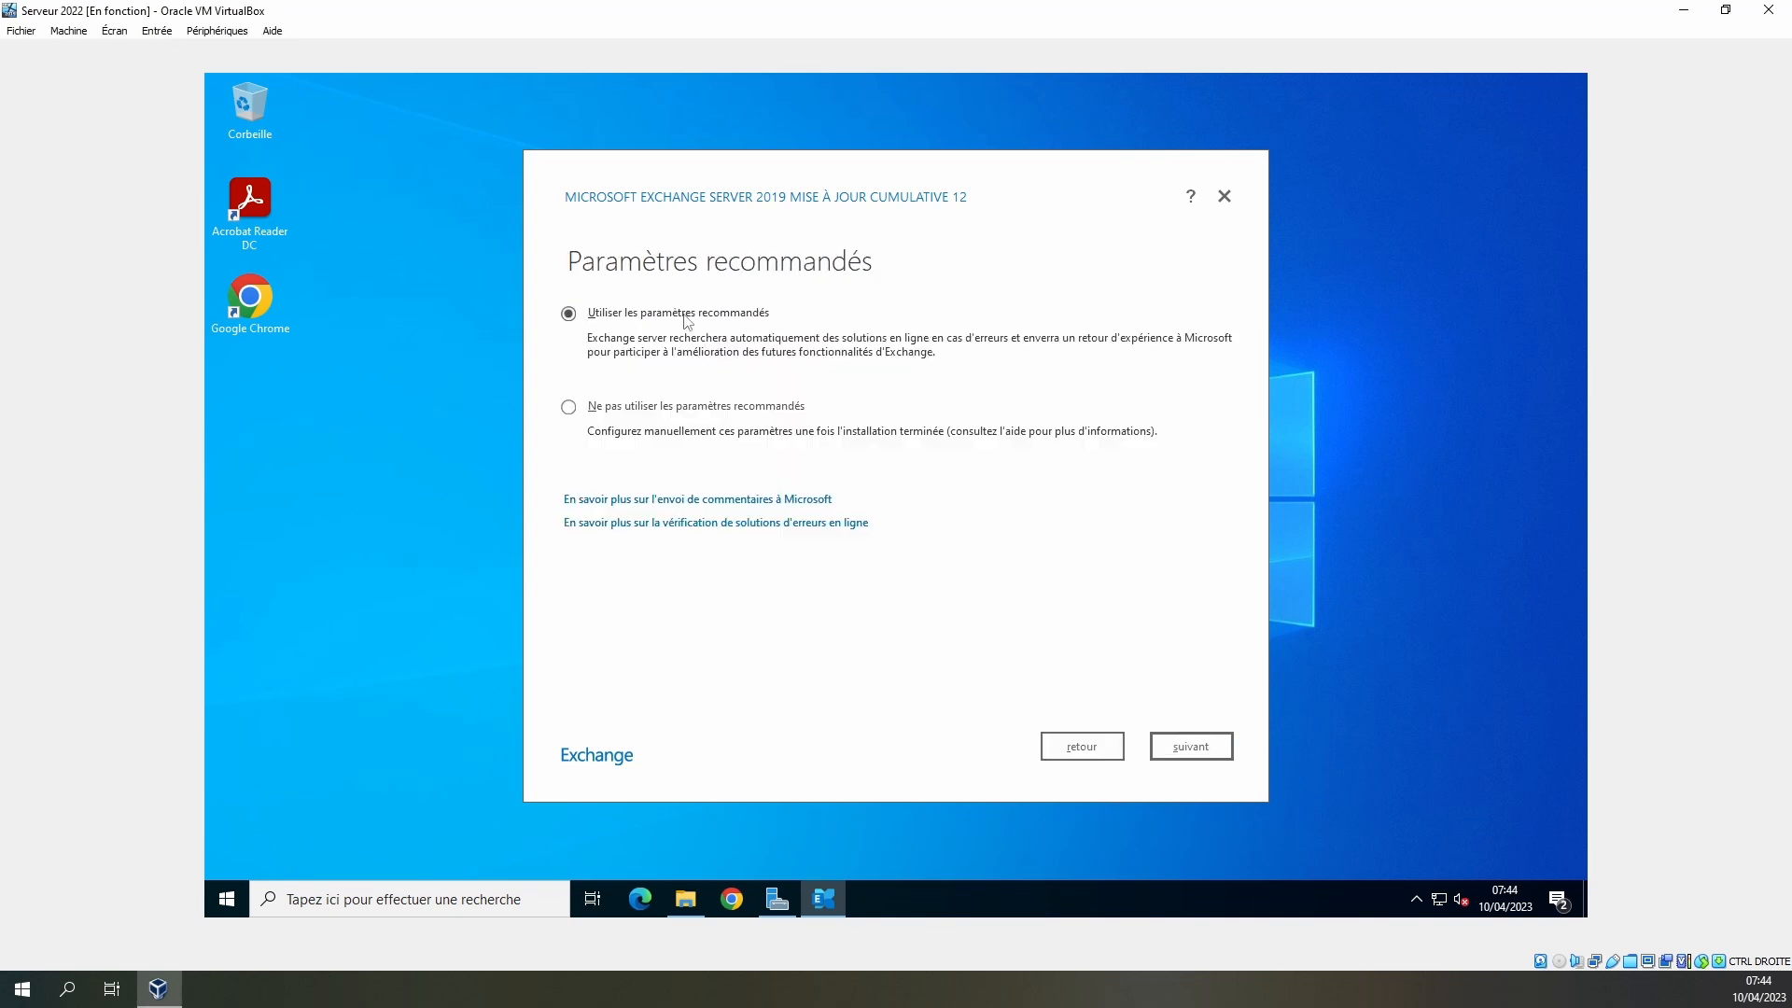
pyautogui.click(1200, 753)
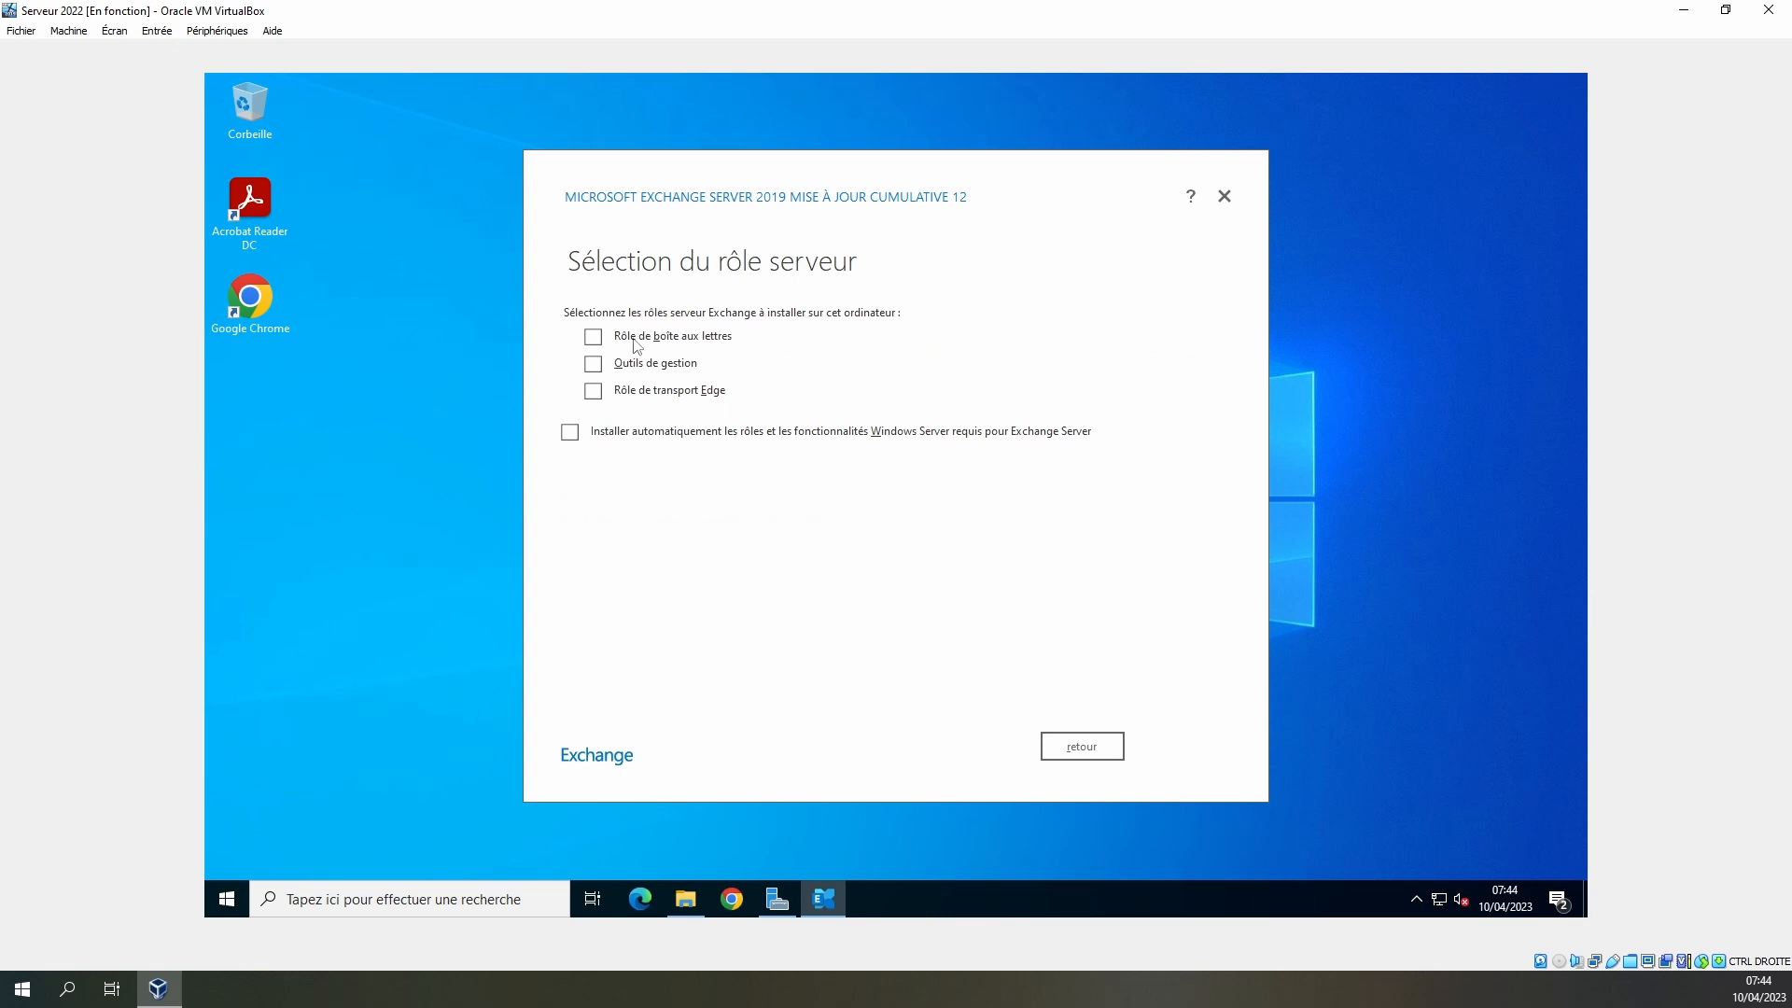
# Choose only the mailbox role without automatic Windows feature installation, and keep the default Exchange installation path
pyautogui.click(592, 338)
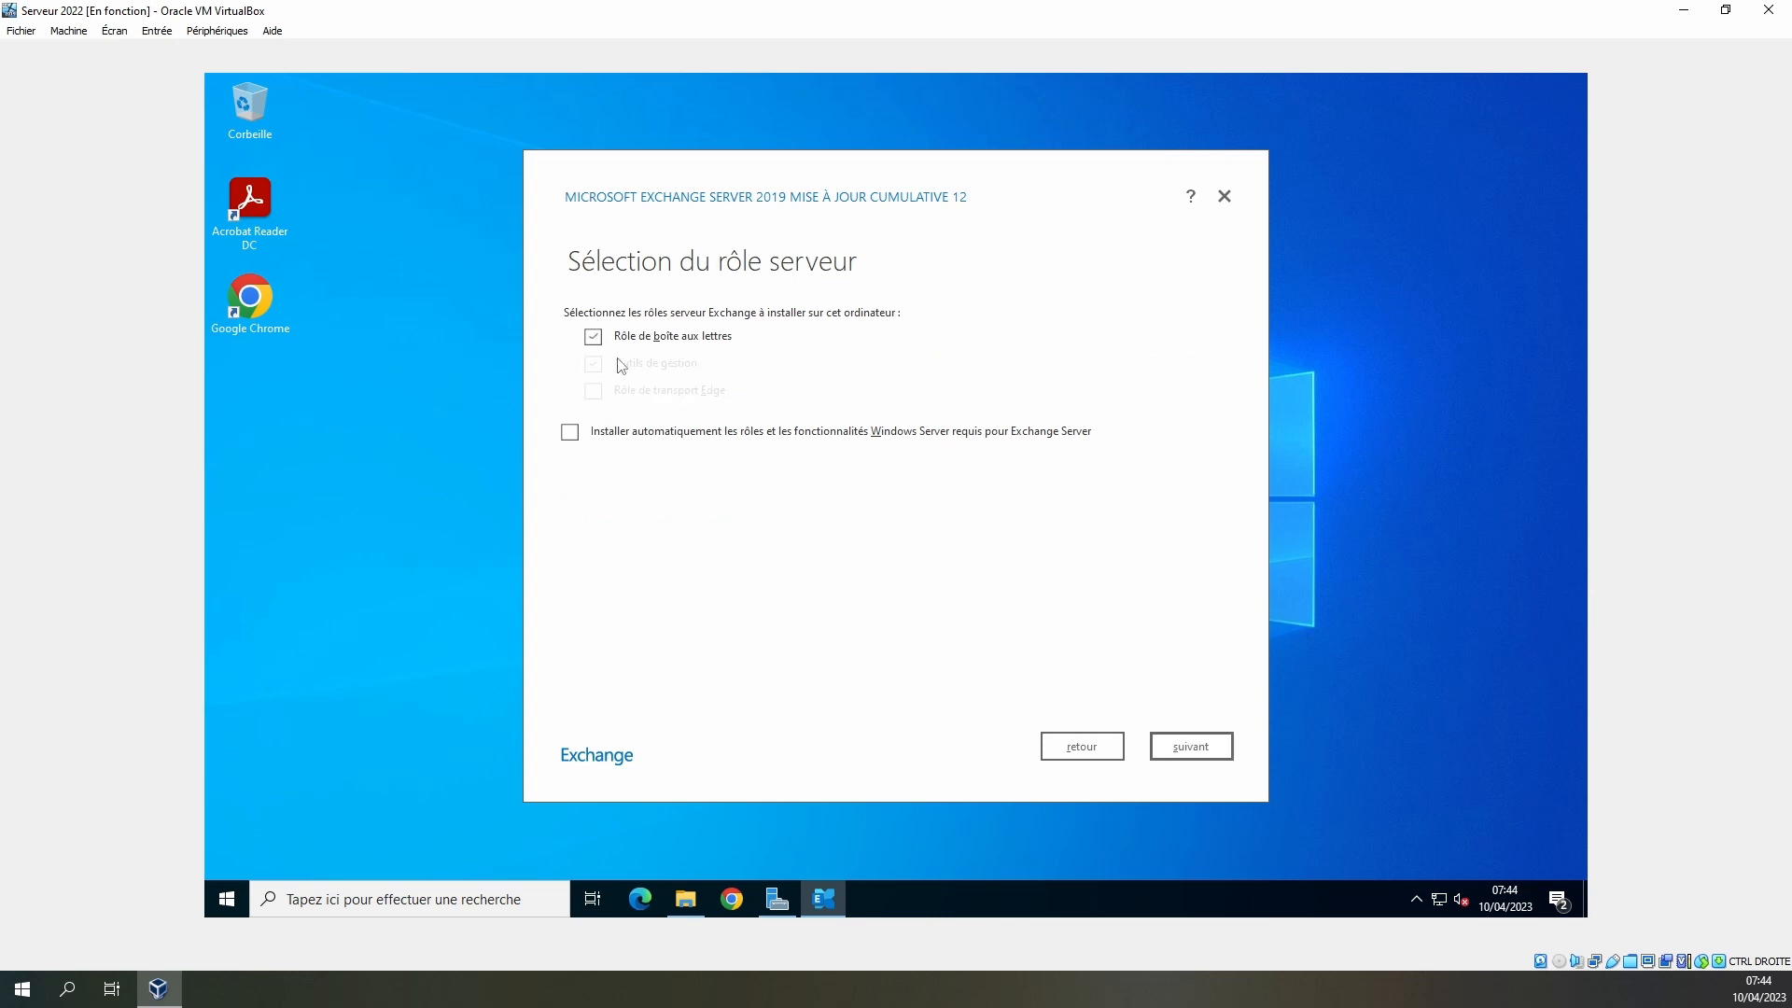
pyautogui.click(1199, 754)
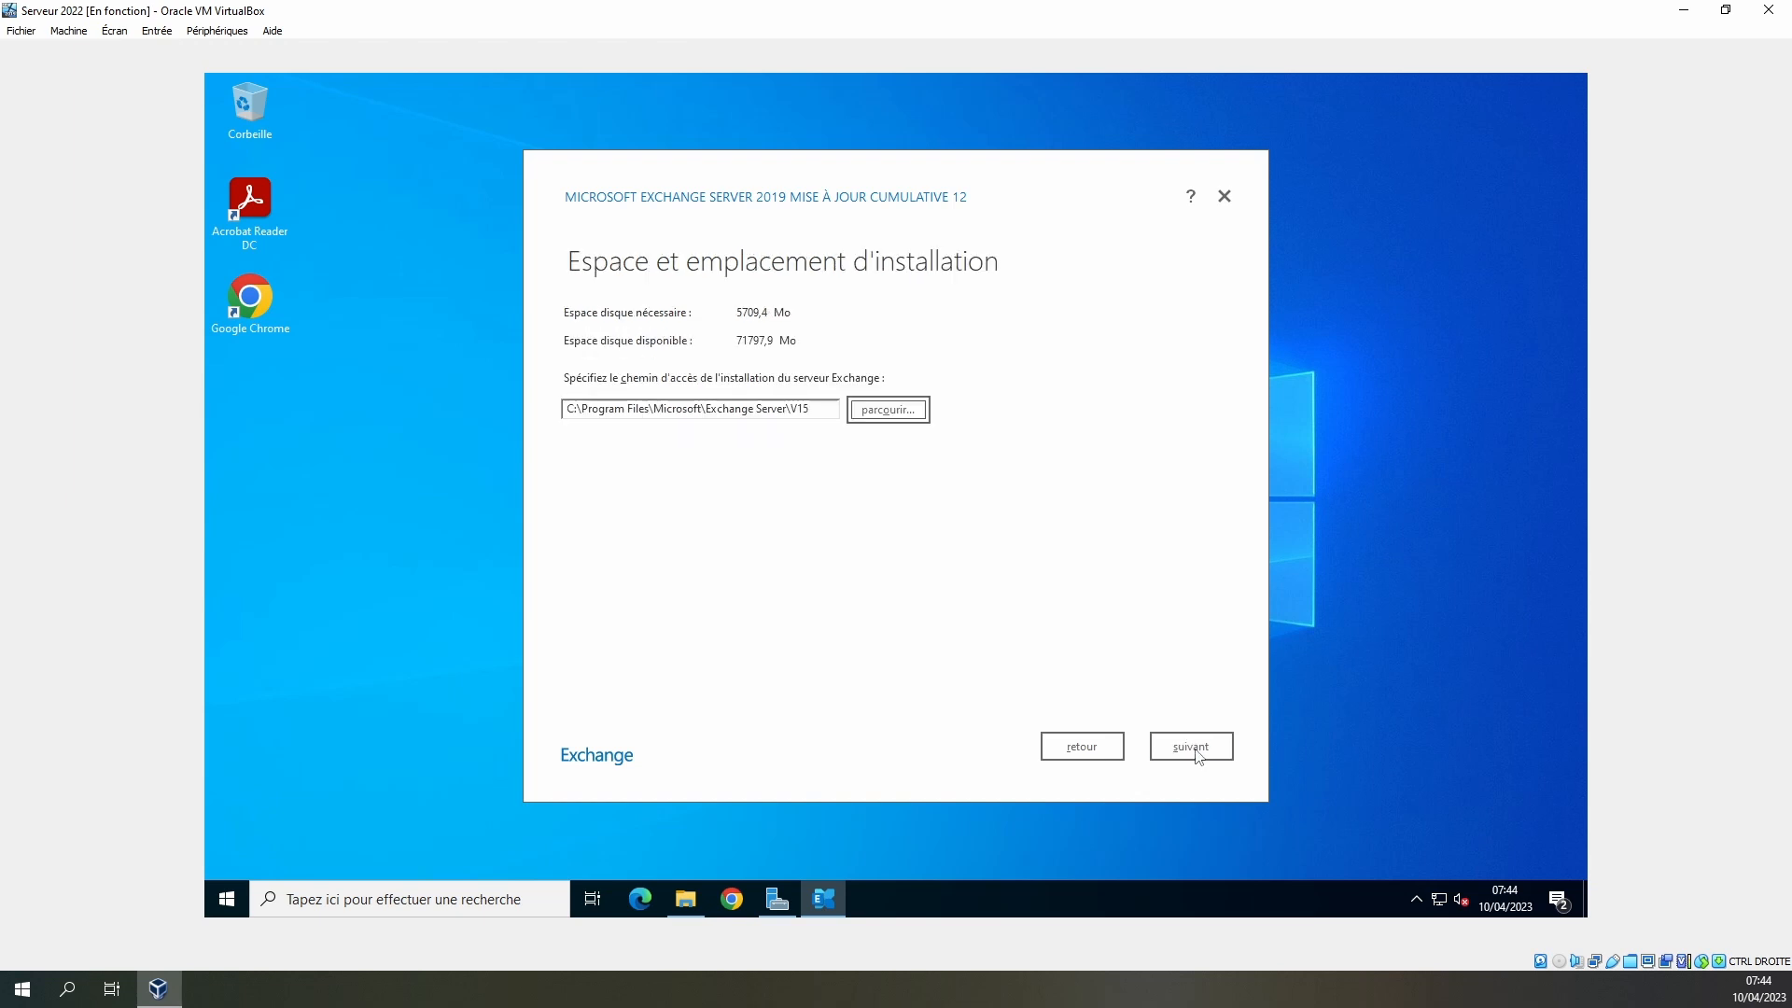
pyautogui.click(1199, 754)
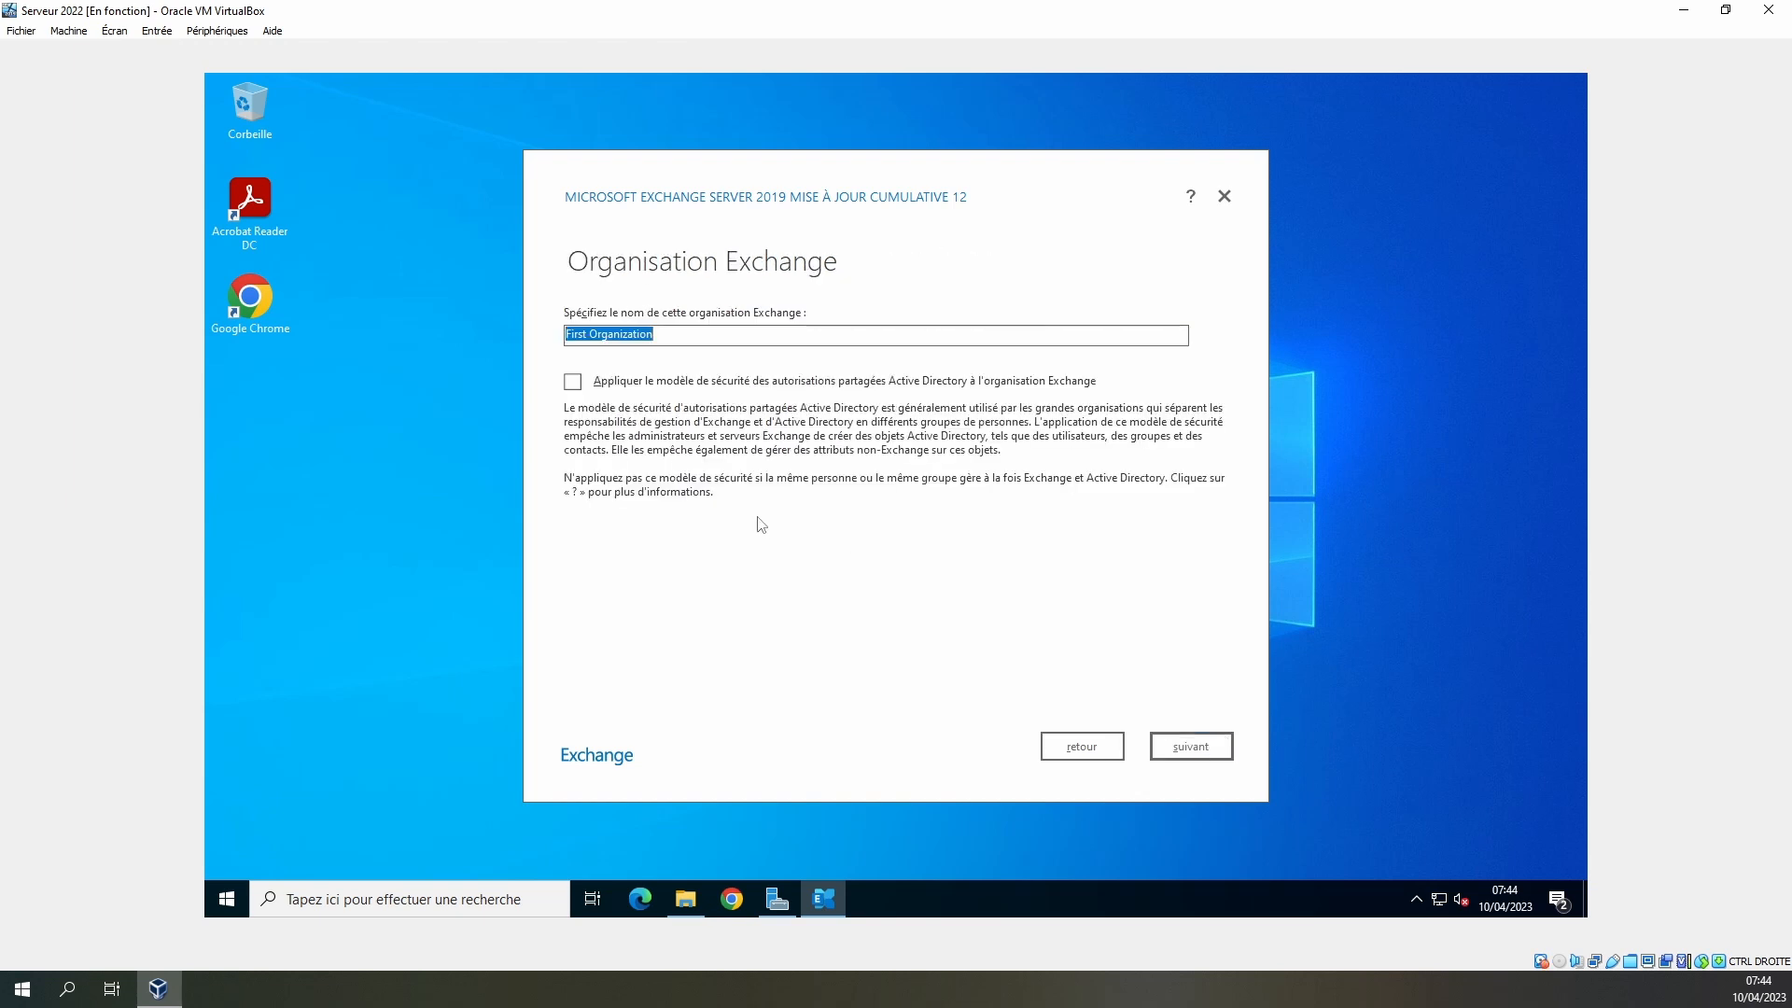
# Name the Exchange organisation Enrico IT and proceed with the default malware protection setting to the readiness checks
pyautogui.write('Enr')
pyautogui.write('ico IT')
pyautogui.click(1181, 751)
pyautogui.click(1182, 753)
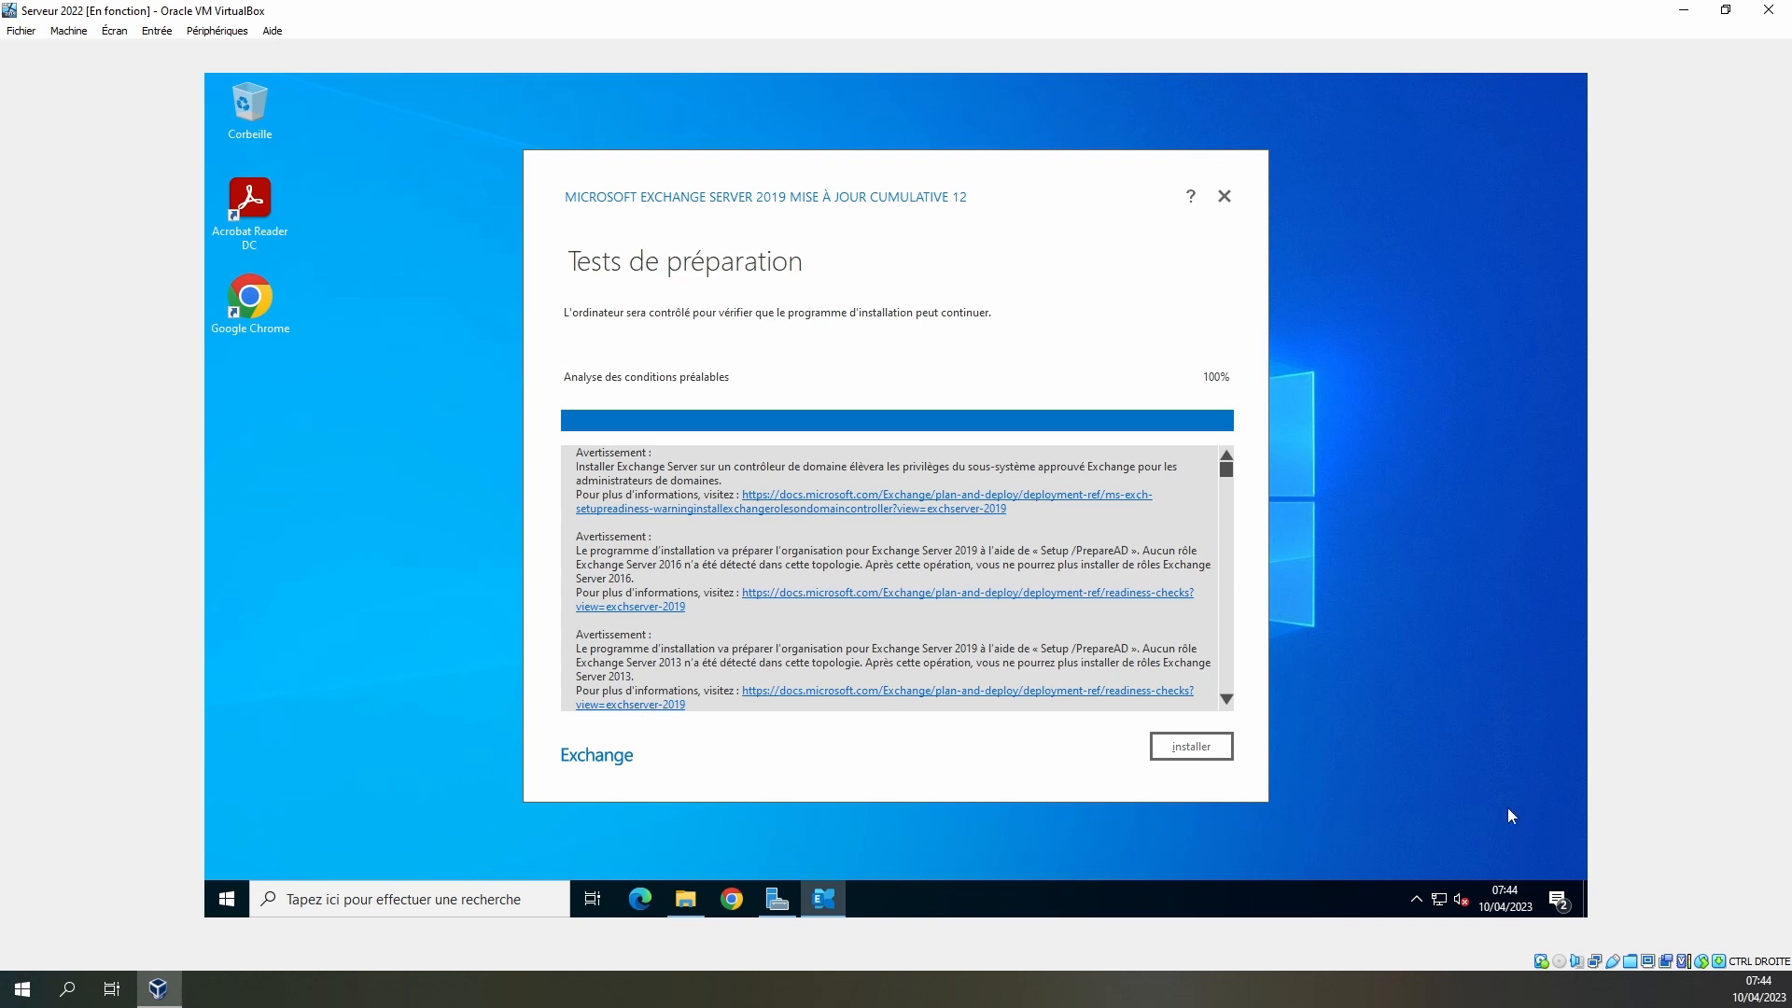
# Install Exchange Server and close the setup wizard once the installation is complete
pyautogui.click(1199, 756)
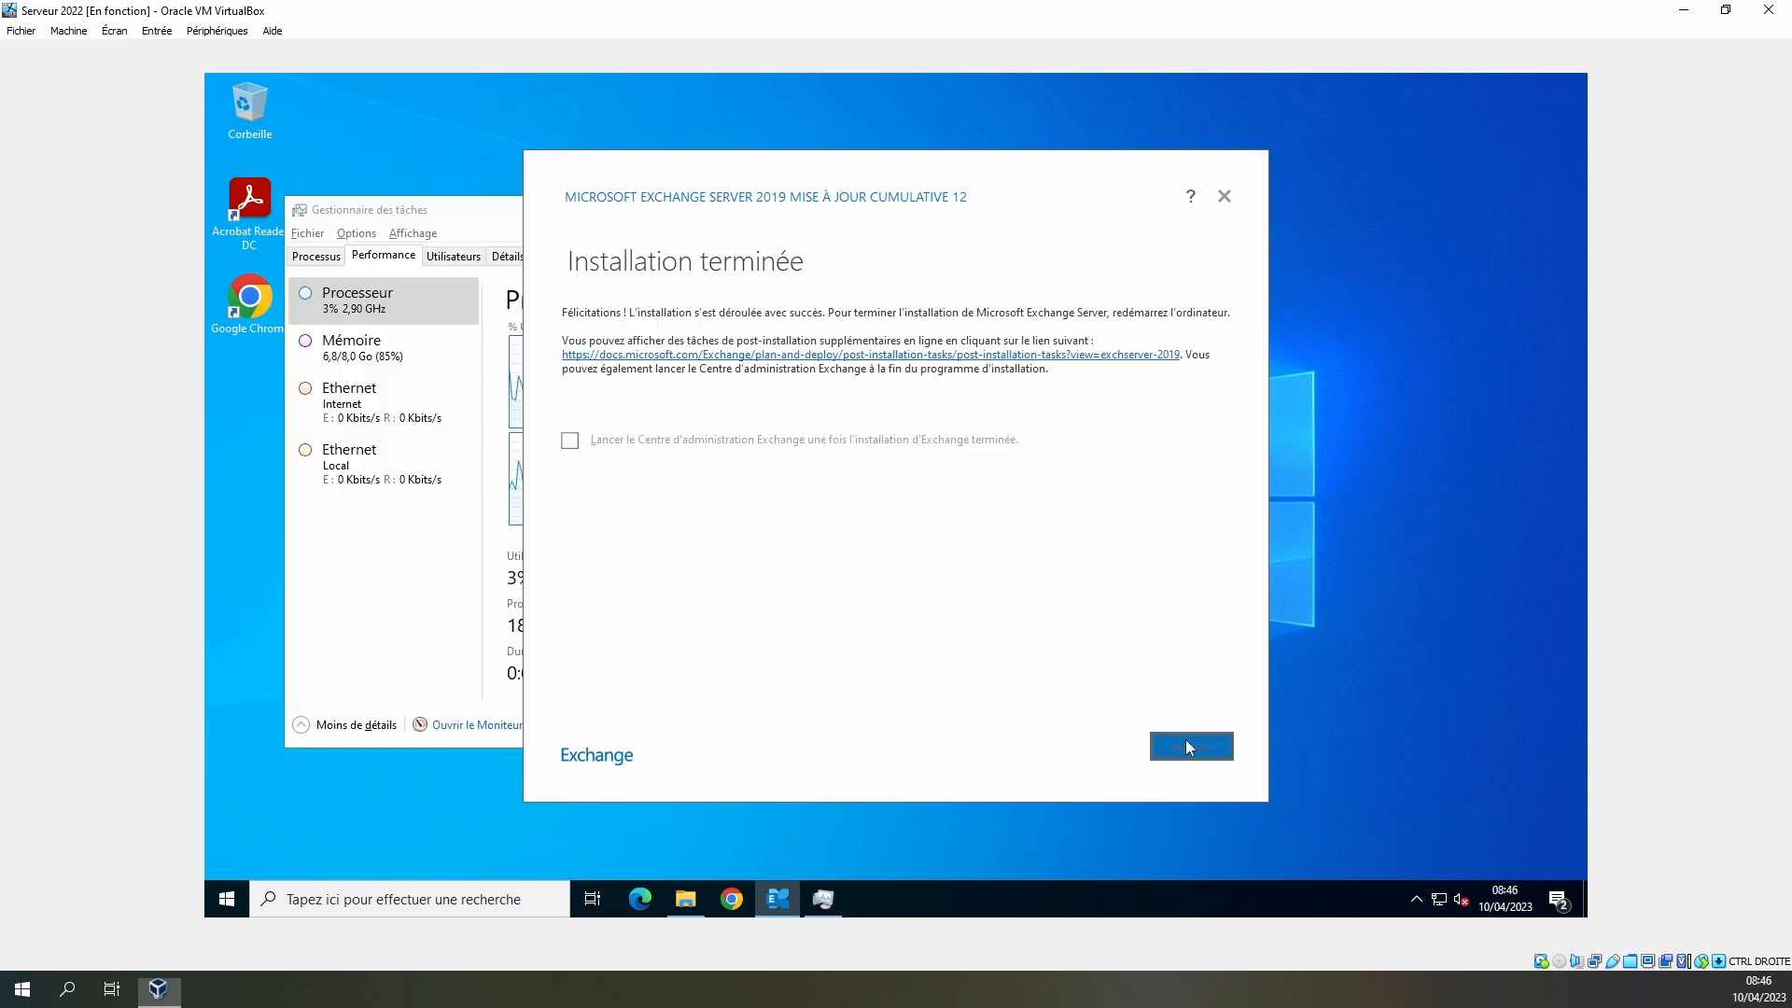
pyautogui.click(1187, 742)
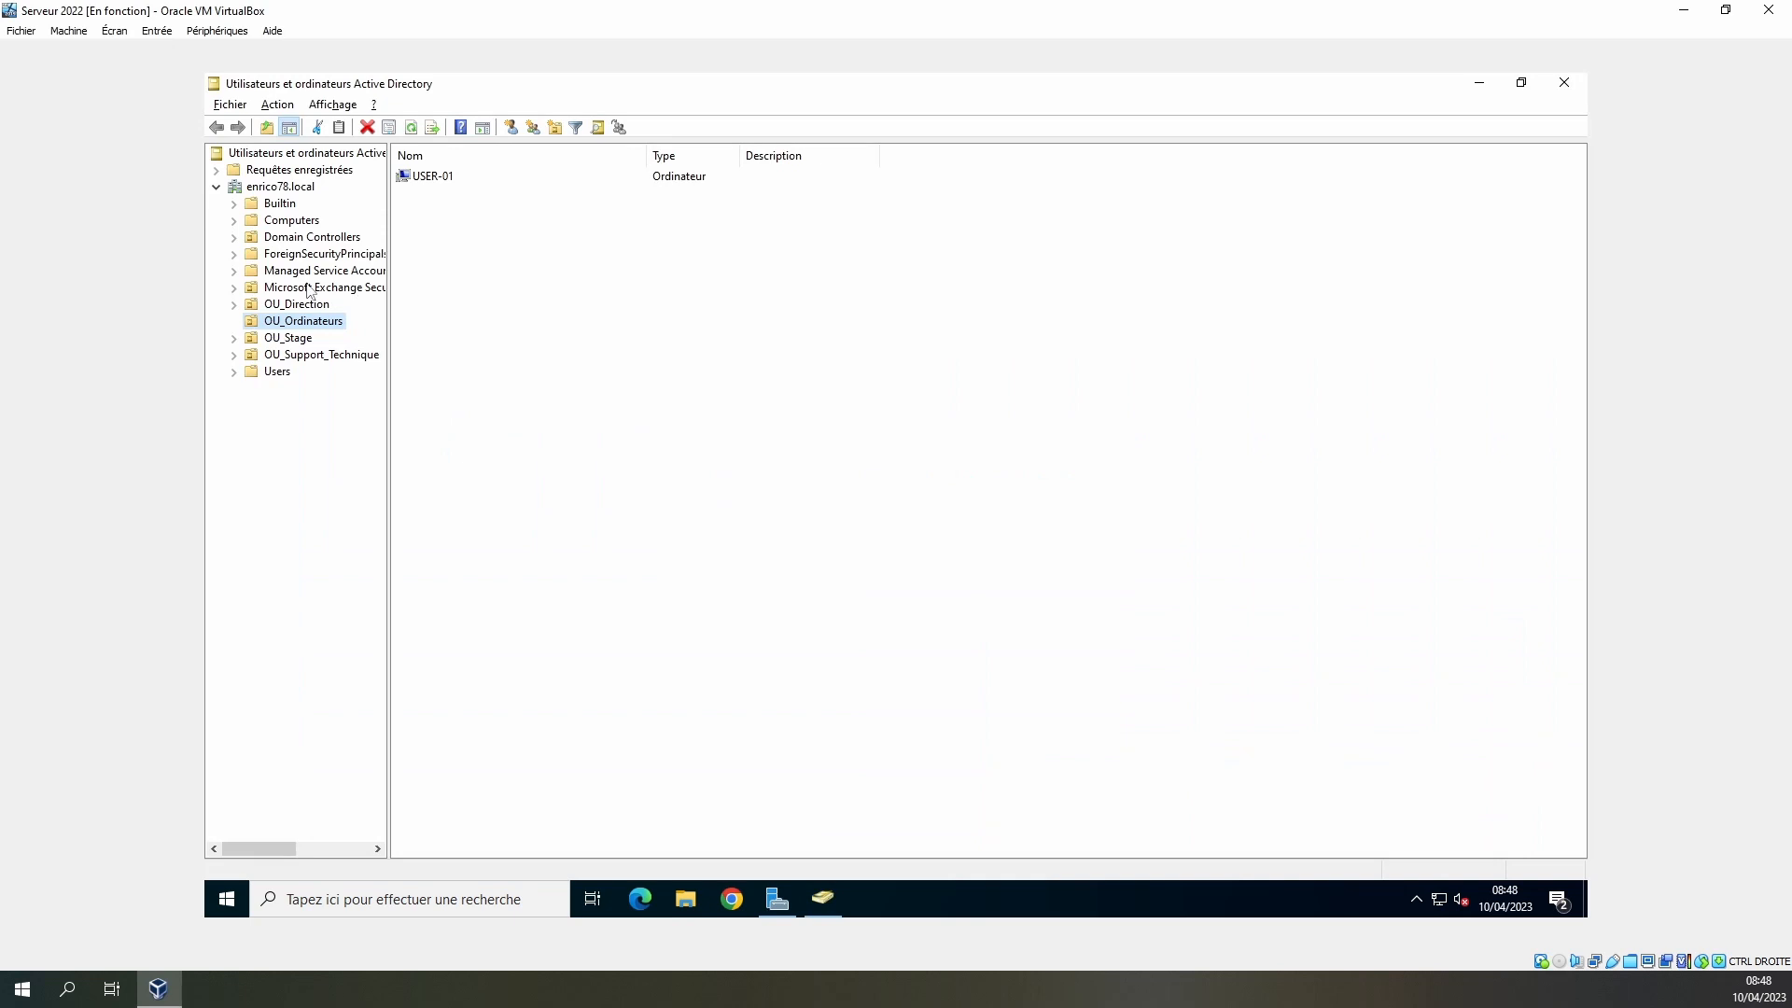
# Examine the Microsoft Exchange security groups under the enrico78.local domain in Active Directory Users and Computers
pyautogui.click(325, 288)
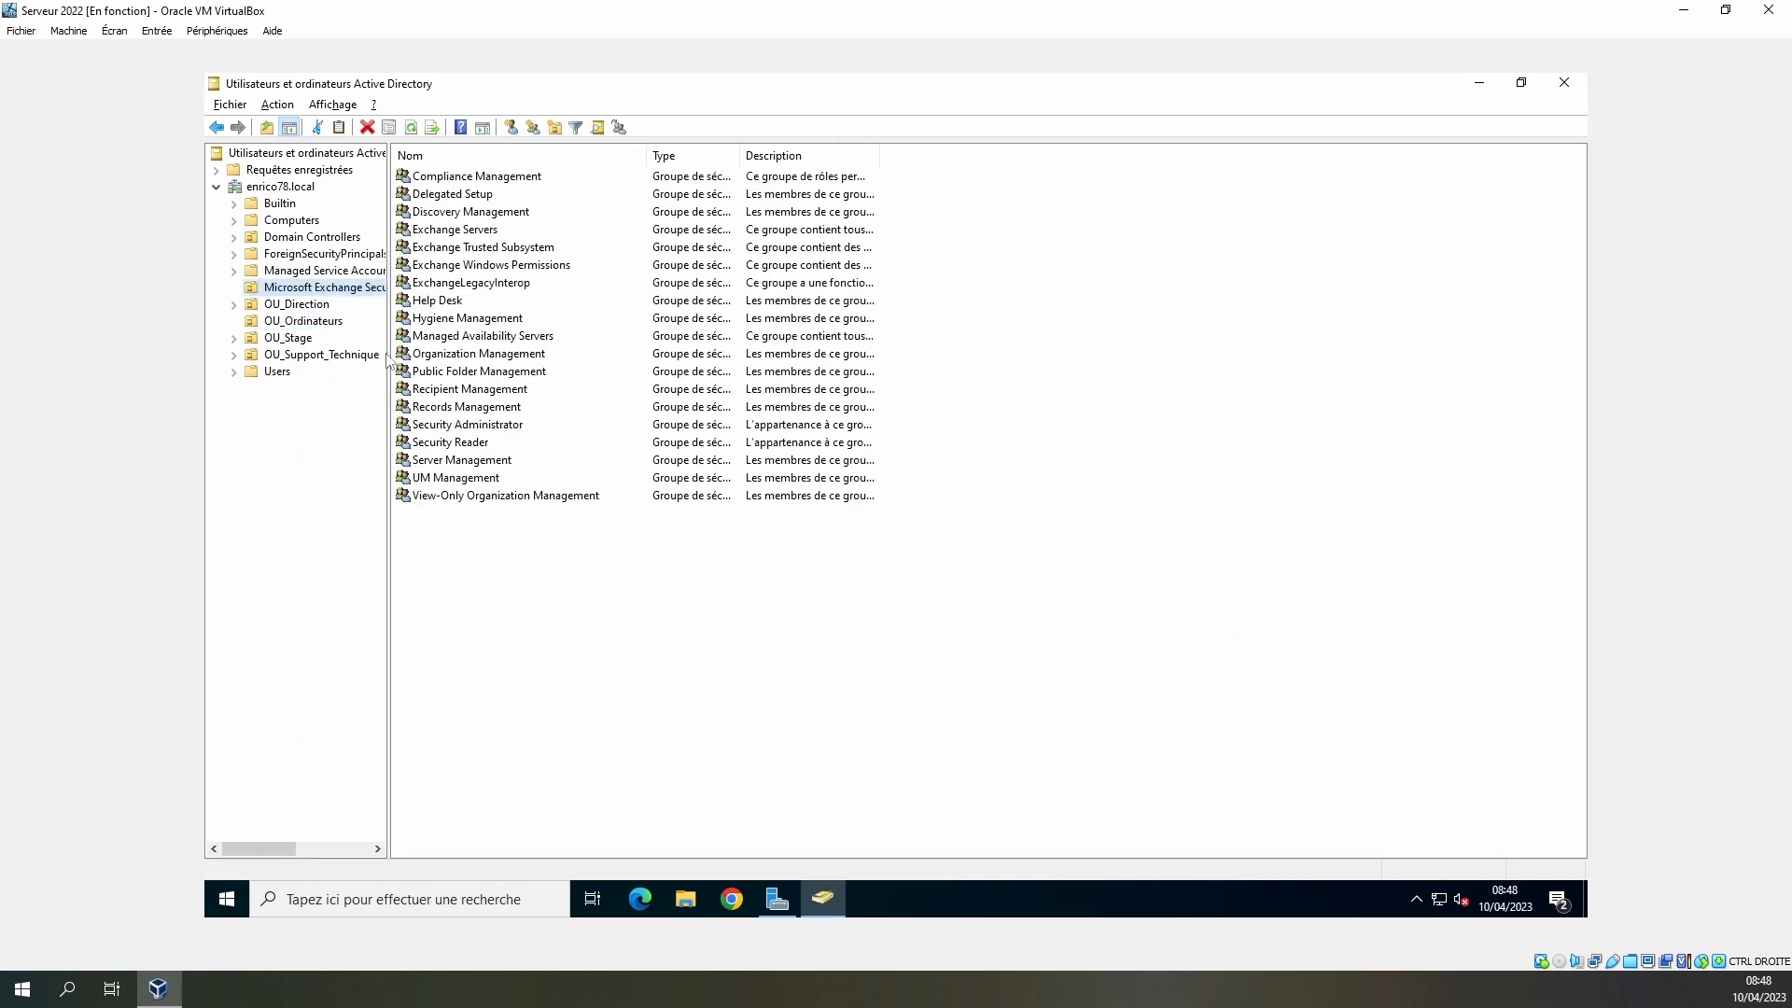